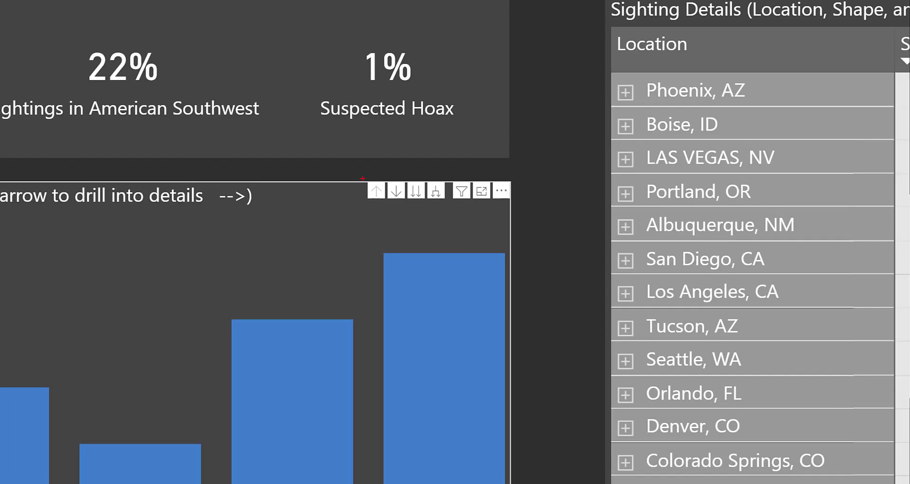
mouse_move(357, 175)
mouse_down()
mouse_move(400, 212)
mouse_move(515, 206)
mouse_up()
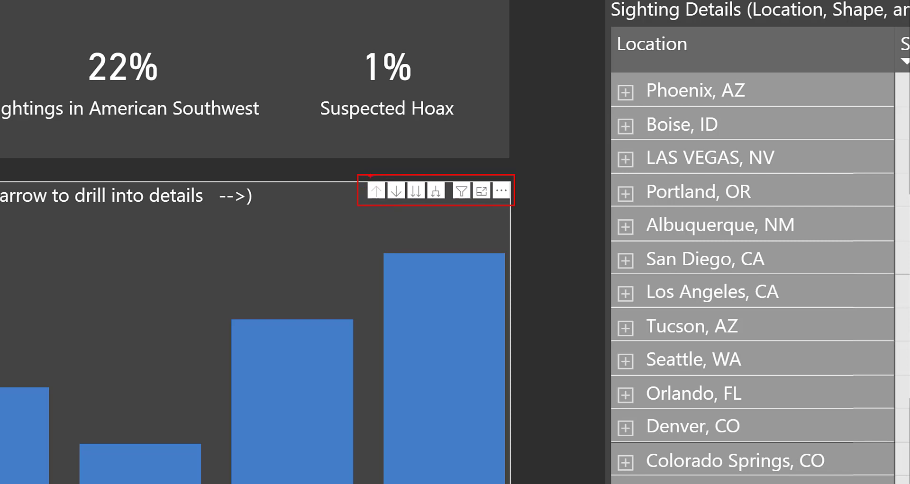
drag(388, 178, 405, 202)
drag(413, 158, 417, 171)
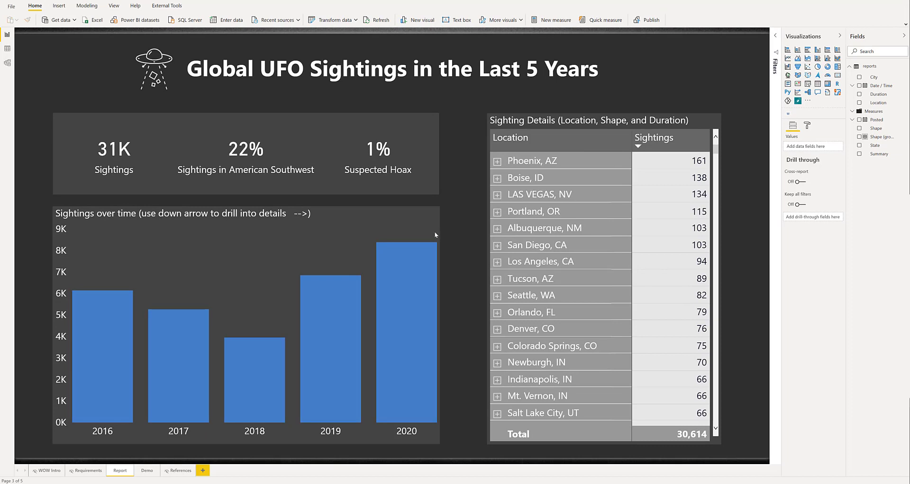
Turn on drill mode for the sightings-over-time column chart and drill down through 2020 into Qtr 2.
mouse_move(429, 233)
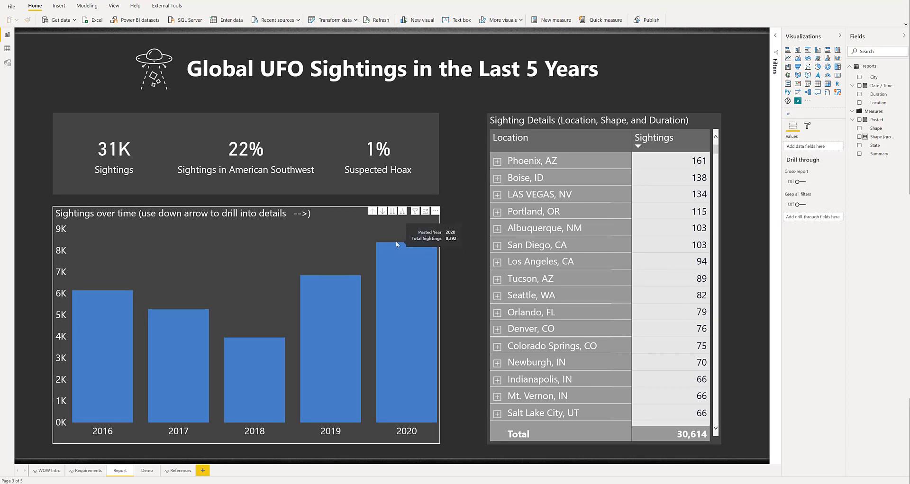
click(364, 234)
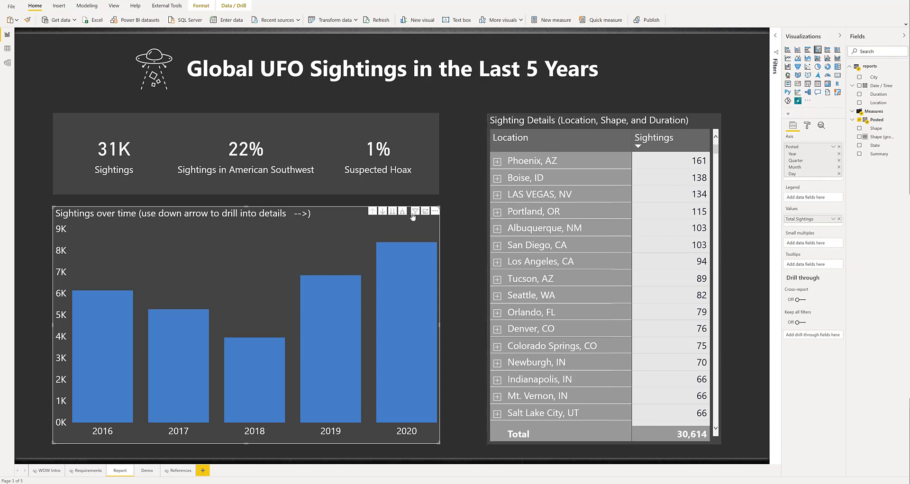
click(383, 211)
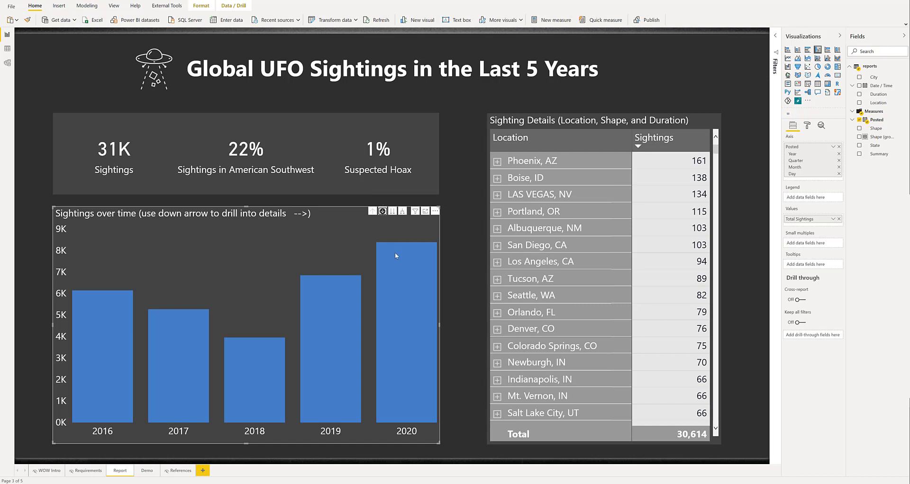
mouse_move(397, 257)
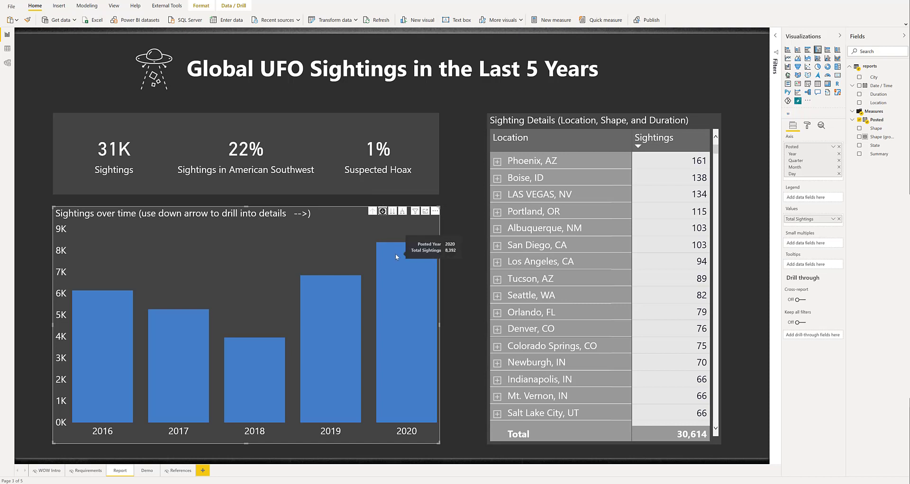
click(395, 255)
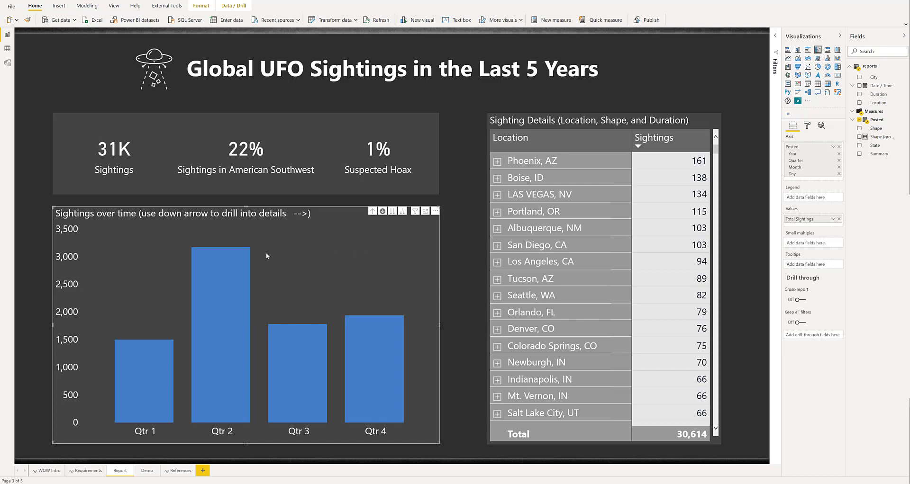
mouse_move(226, 322)
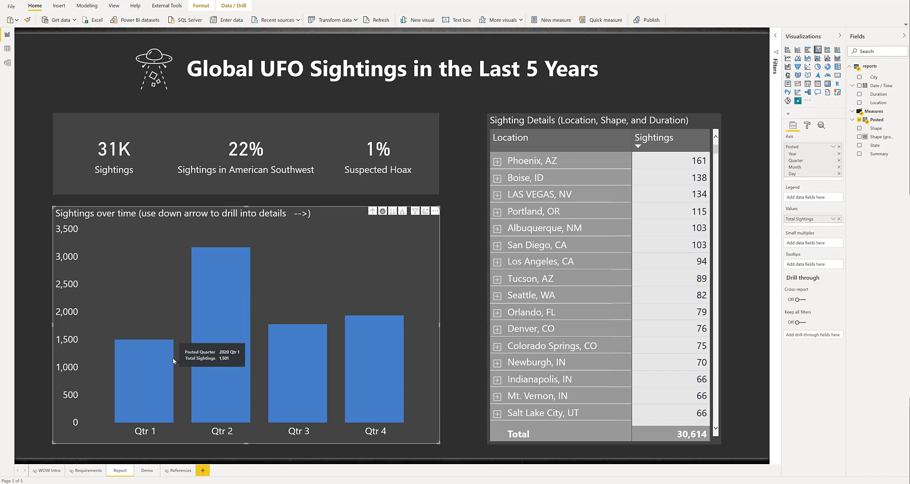
click(220, 280)
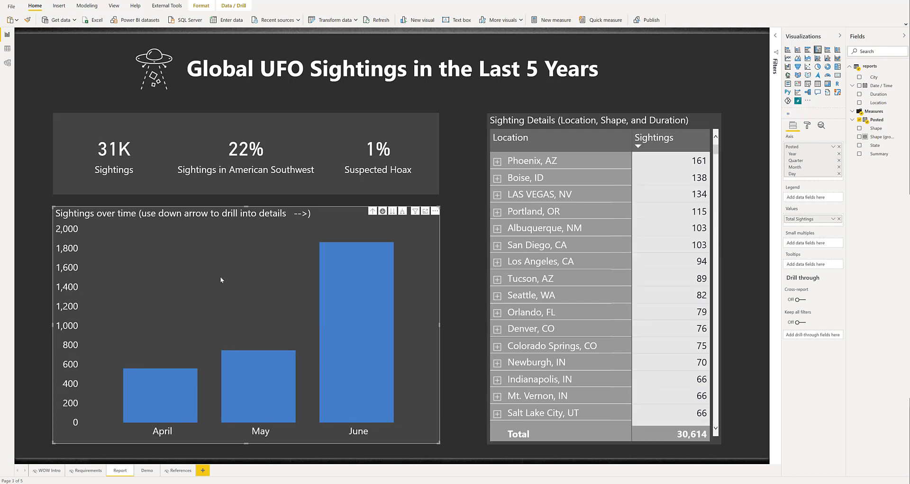
mouse_move(359, 272)
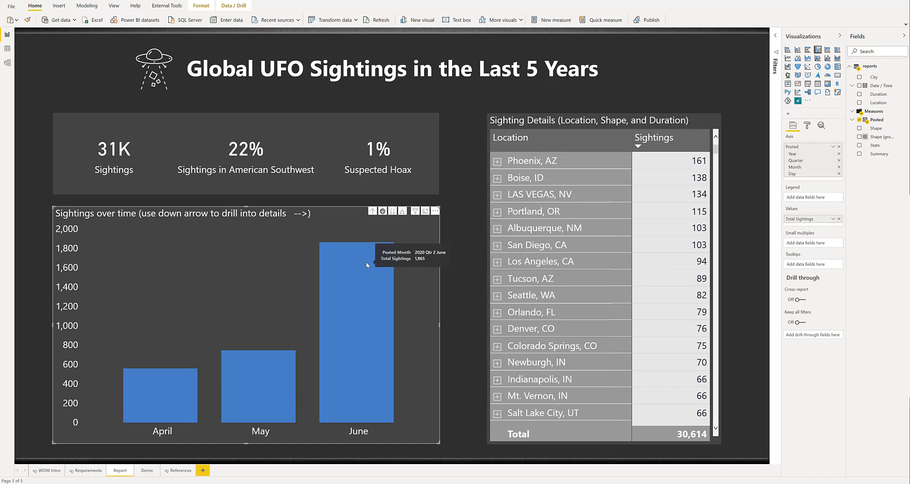
Turn off drill mode, cross-filter the report by the June column, and look through the filtered sighting details table.
click(383, 211)
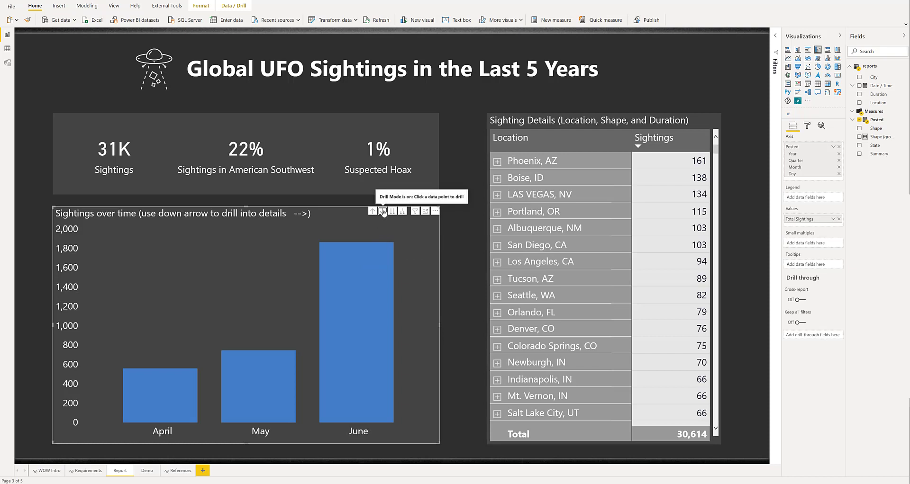
click(363, 285)
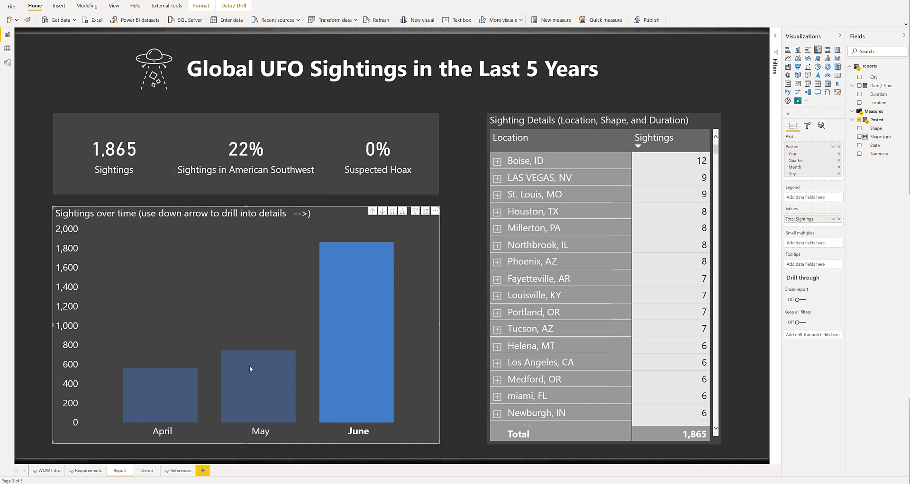
mouse_move(384, 376)
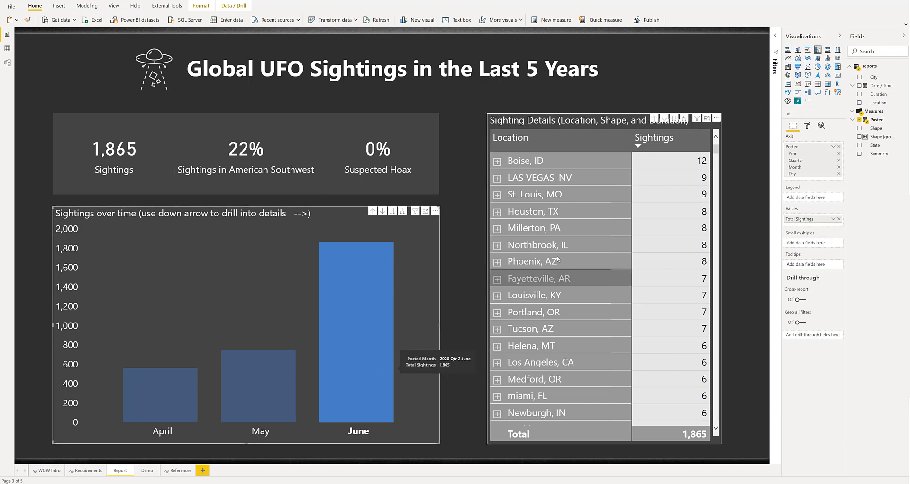
mouse_move(378, 300)
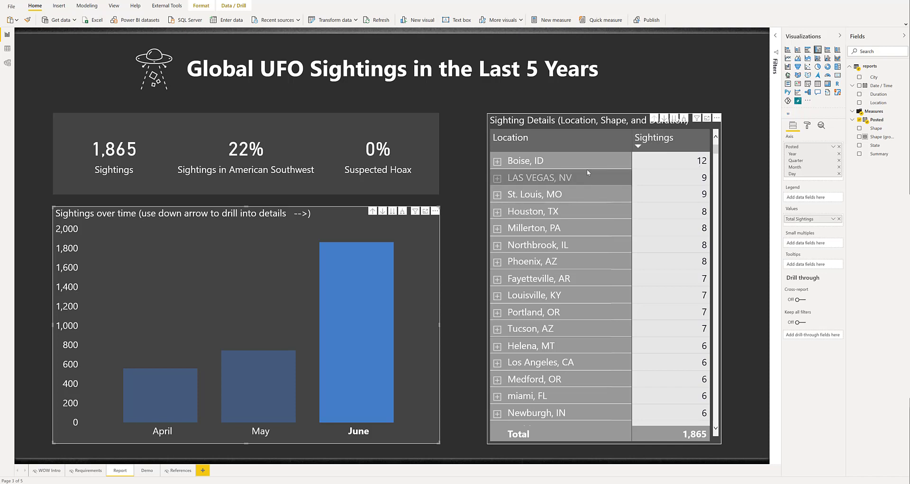
scroll(661, 266, down, 9)
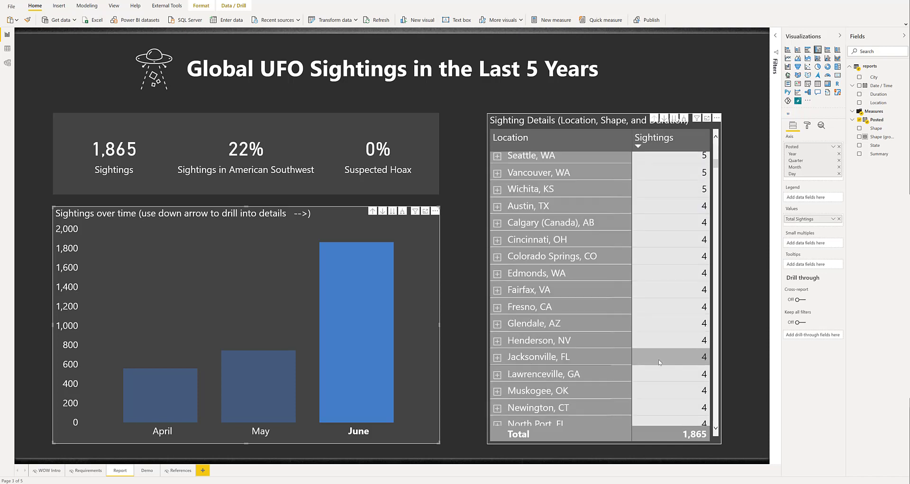
scroll(659, 362, up, 2)
scroll(659, 360, up, 7)
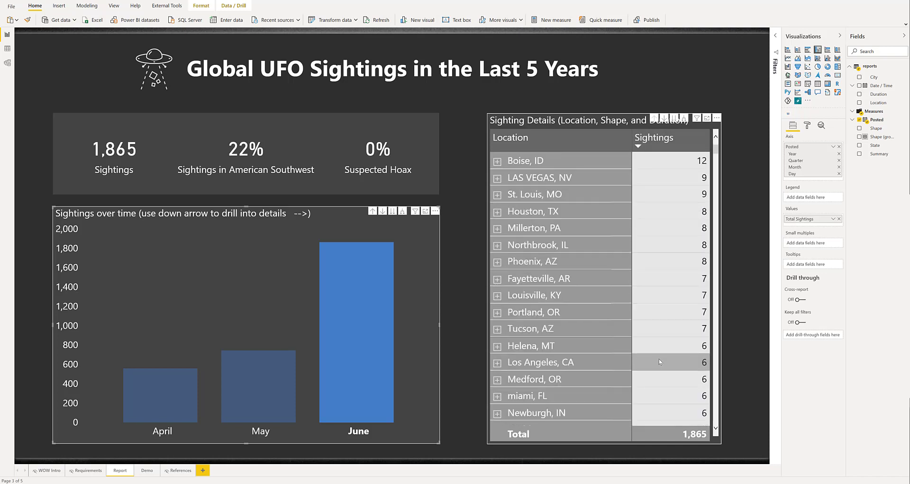
Drill the column chart back up to the year level and clear the June cross-filter.
click(373, 213)
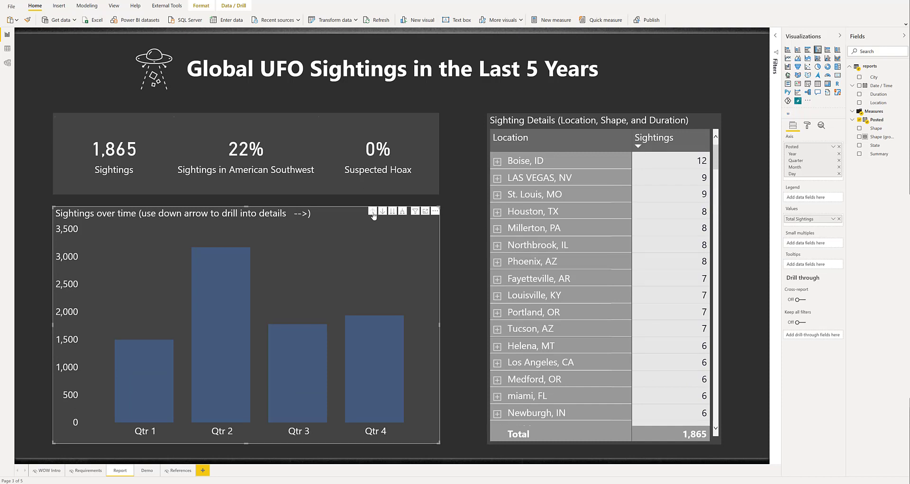
click(373, 213)
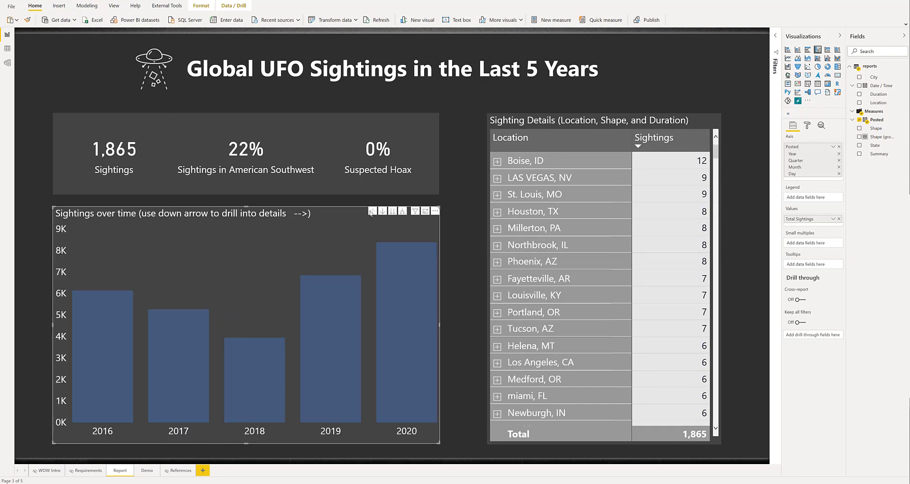
click(399, 229)
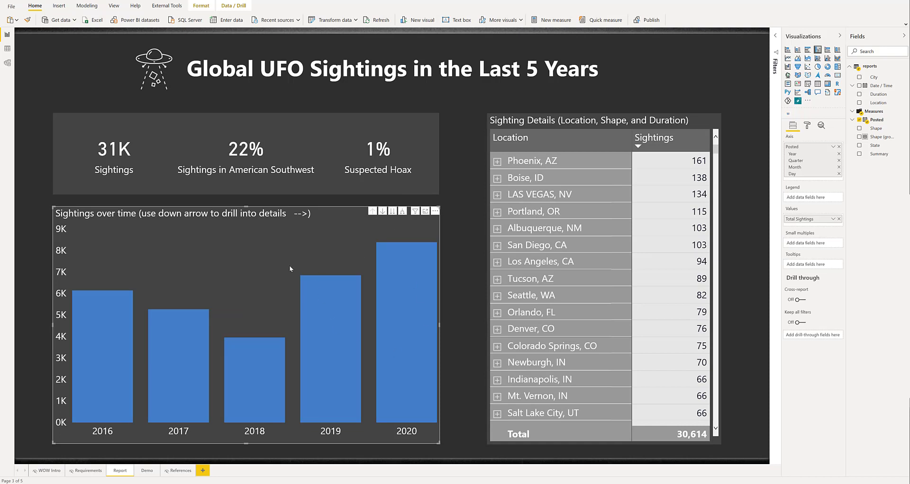
Expand Phoenix, AZ and its Light shape in the sighting details matrix to view durations, and collapse both levels again.
click(577, 121)
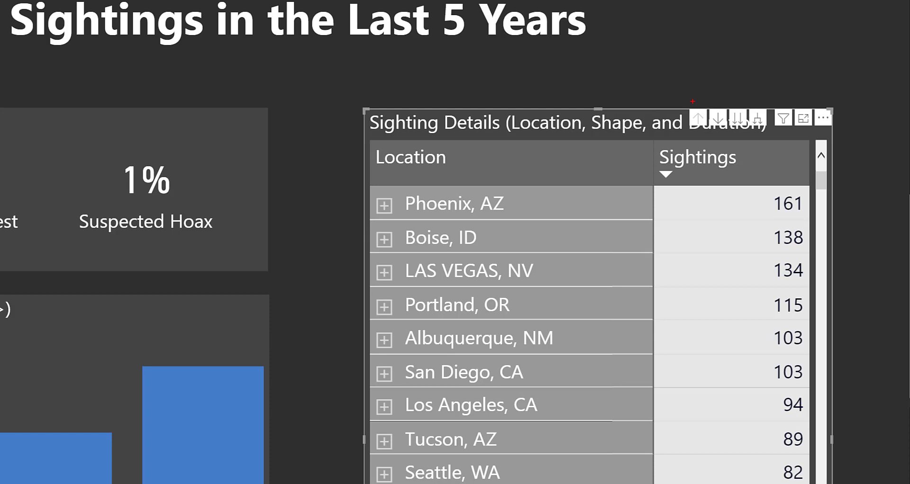
mouse_move(689, 108)
mouse_down()
mouse_move(706, 132)
mouse_move(856, 118)
mouse_move(845, 136)
mouse_move(760, 132)
mouse_move(774, 130)
mouse_up()
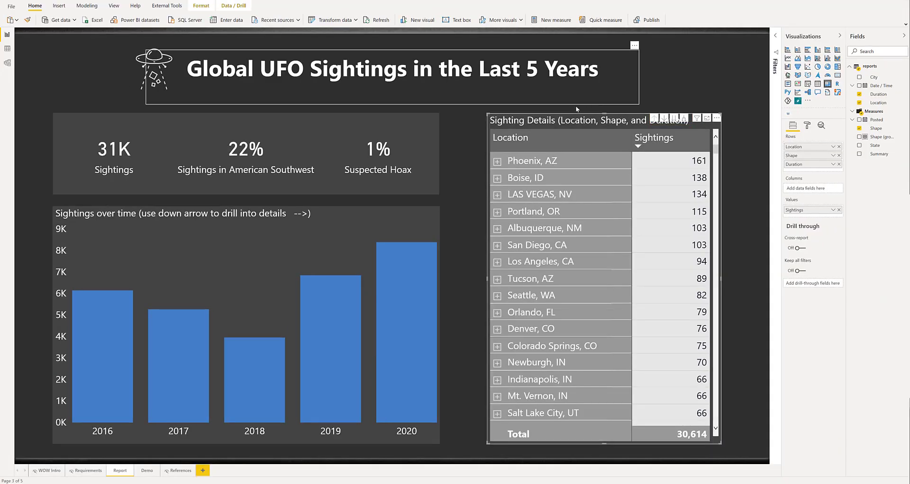
click(497, 162)
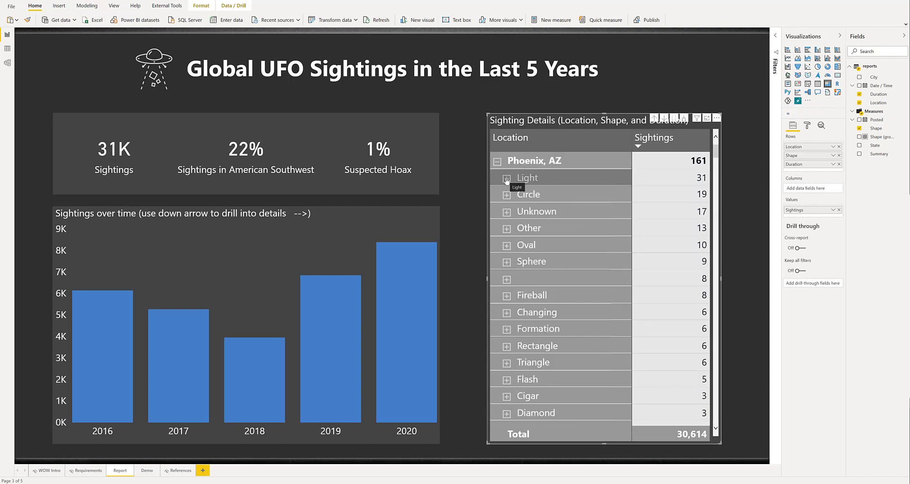
click(507, 179)
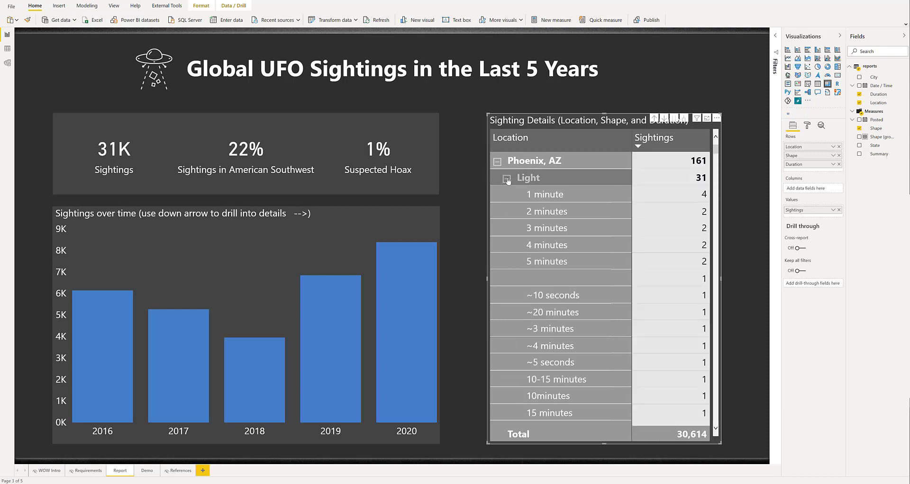
click(507, 179)
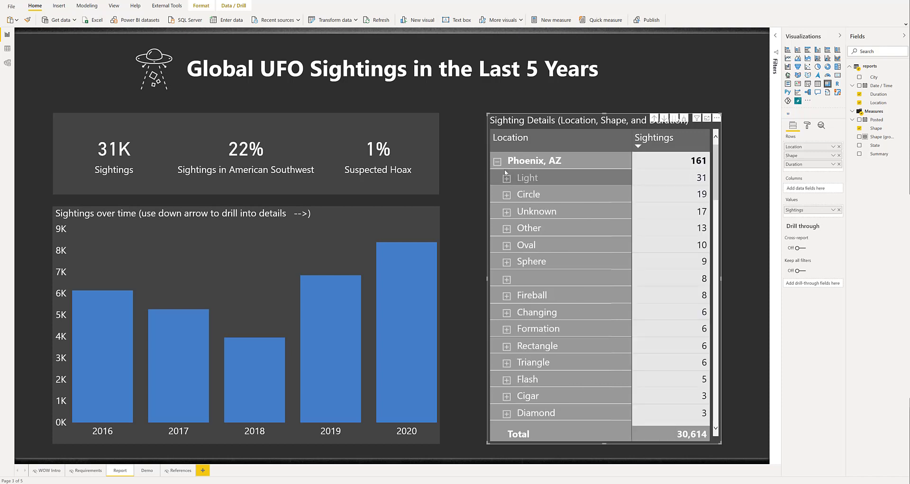
click(497, 162)
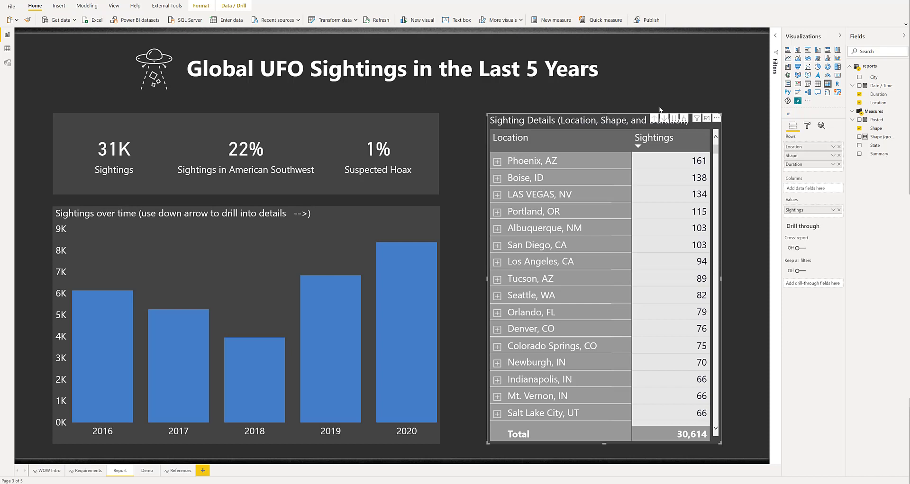
click(474, 112)
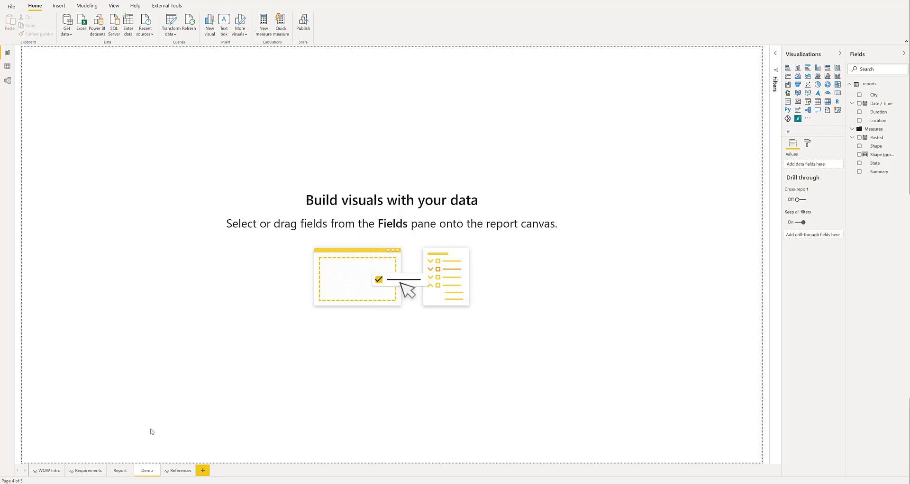
Check the finished Report page, and give the Demo page a dark gray background with 0% transparency.
click(120, 471)
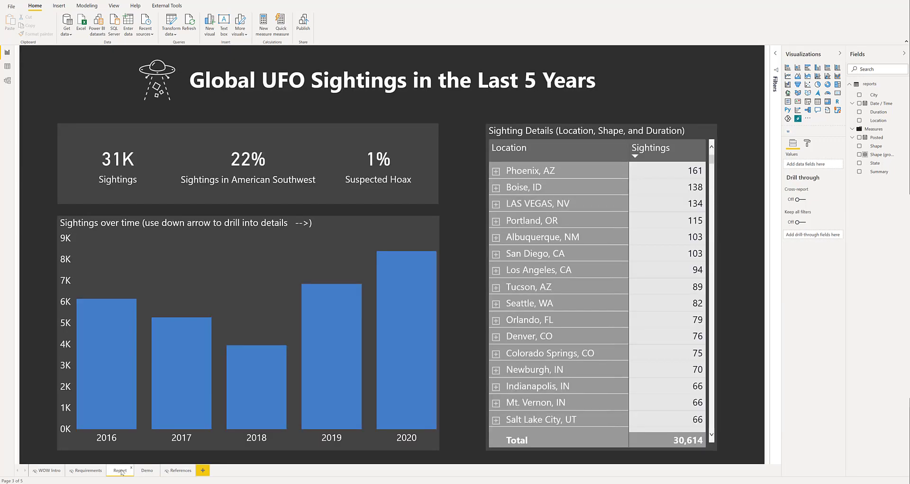
click(145, 472)
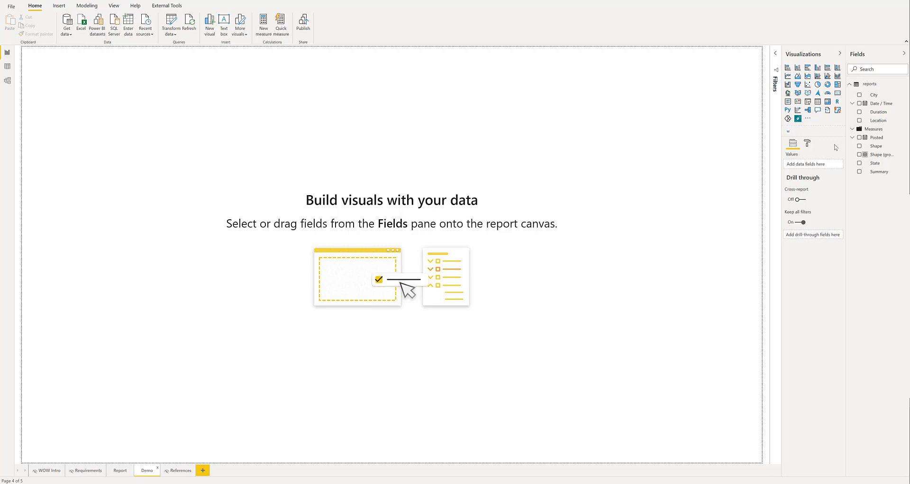
click(807, 144)
click(799, 216)
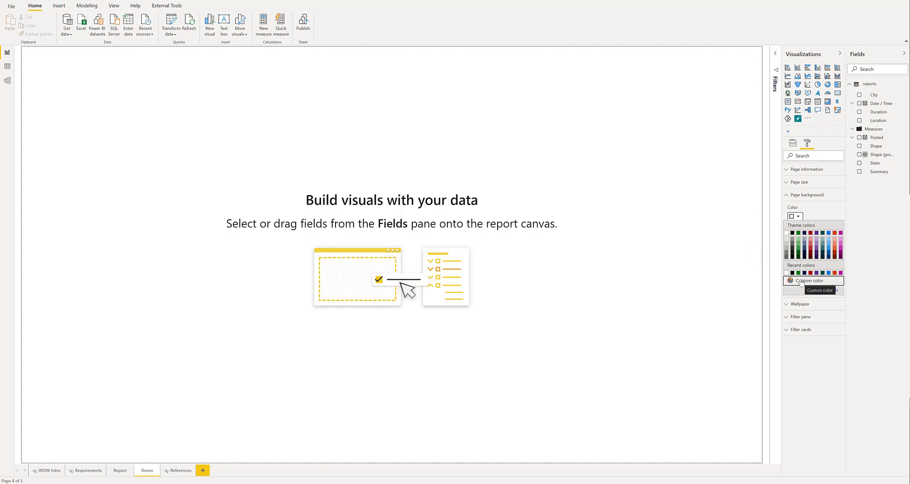
click(793, 246)
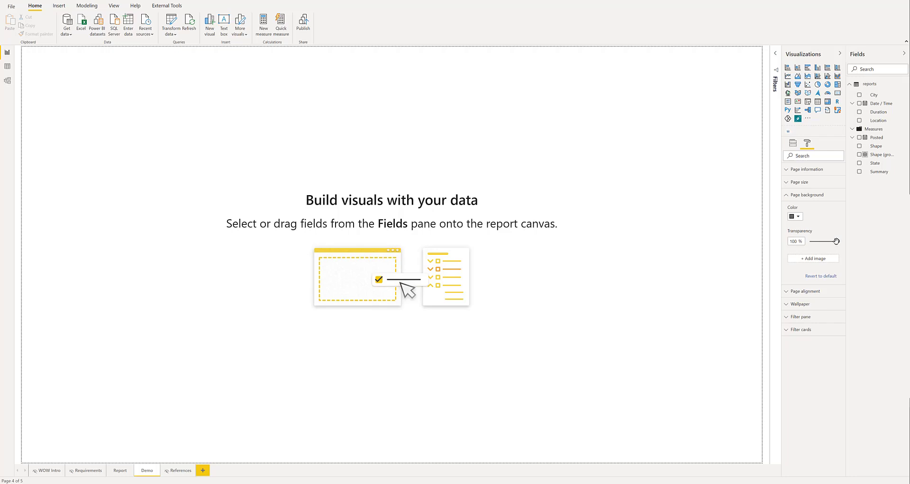
drag(837, 242, 808, 242)
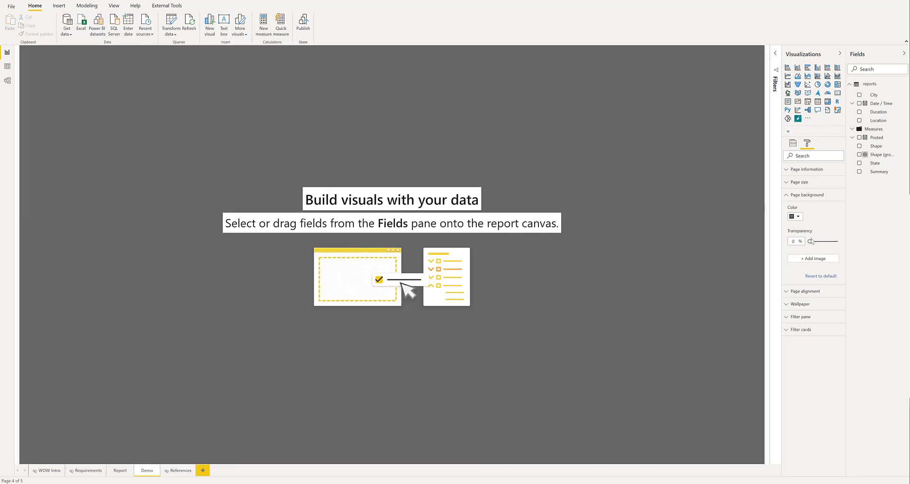
Insert a text box reading "Global UFO Sightings" on the Demo page and shrink it to a compact title box.
click(224, 21)
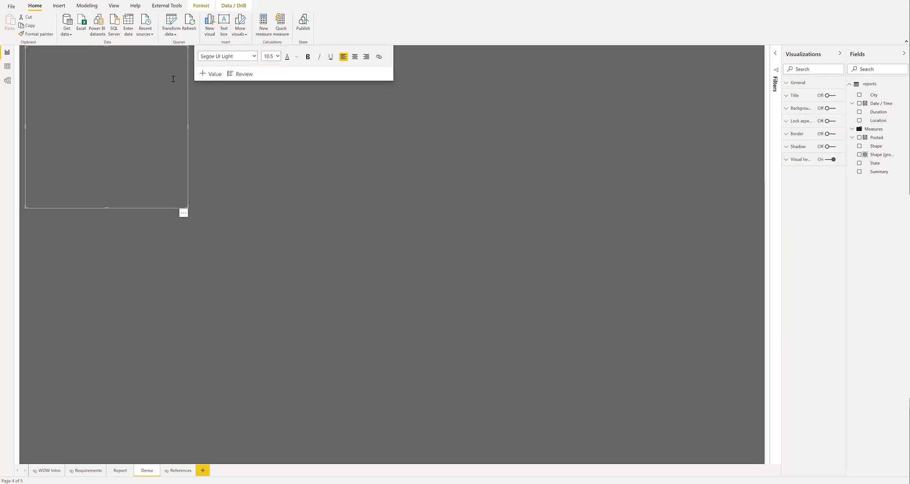
text(Global UFO )
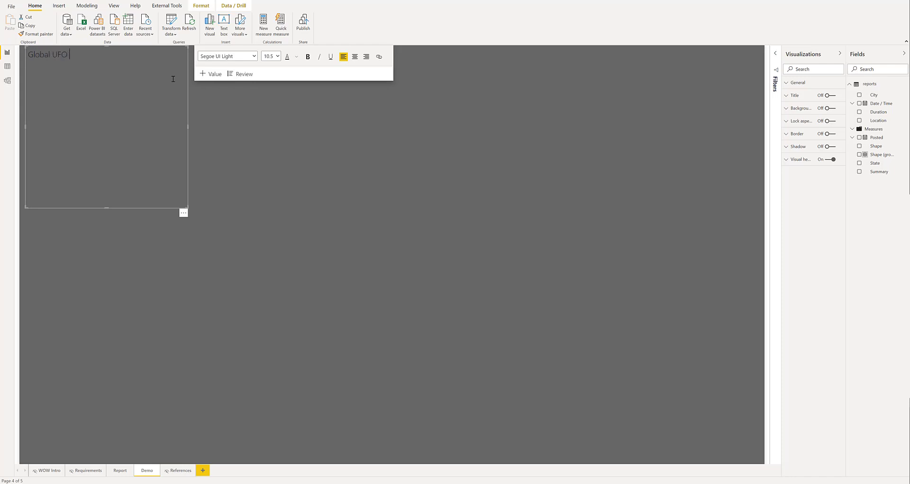
text(Sightings)
drag(188, 208, 164, 91)
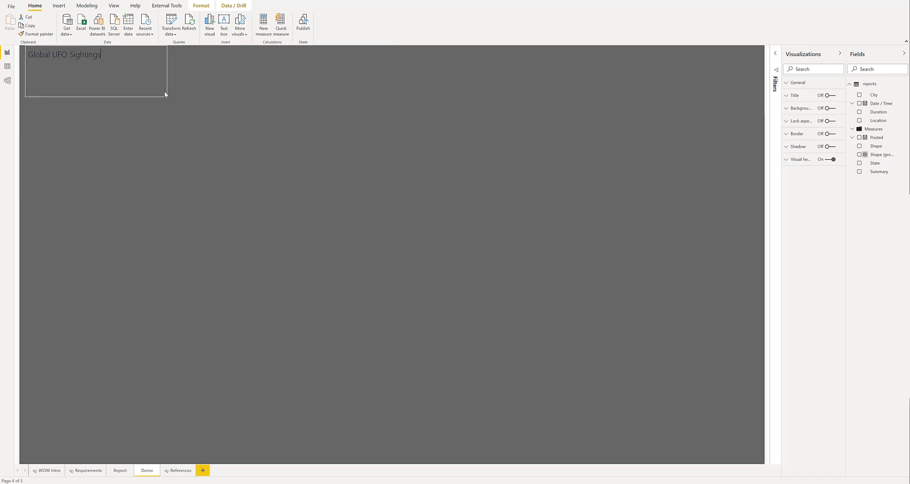
Set the "Global UFO Sightings" title to font size 28, center its text, and widen the text box to fit it on one line.
drag(102, 55, 18, 48)
click(102, 58)
key(ctrl+a)
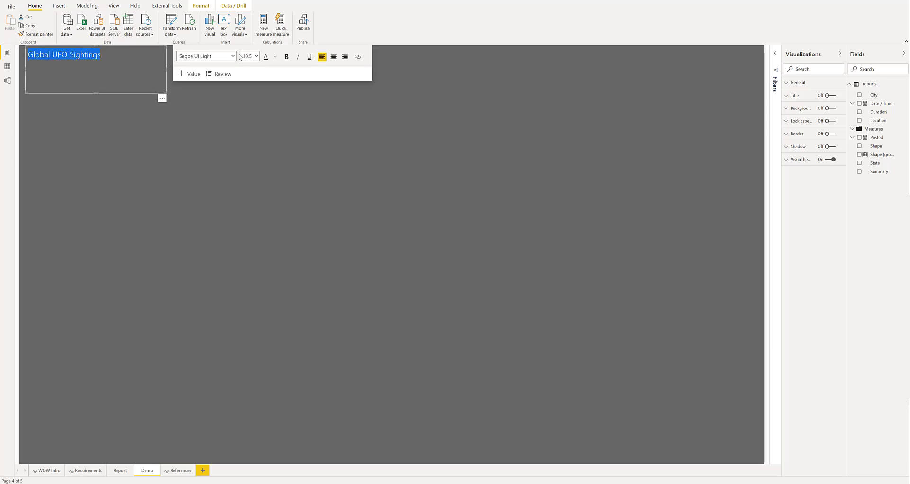
click(252, 56)
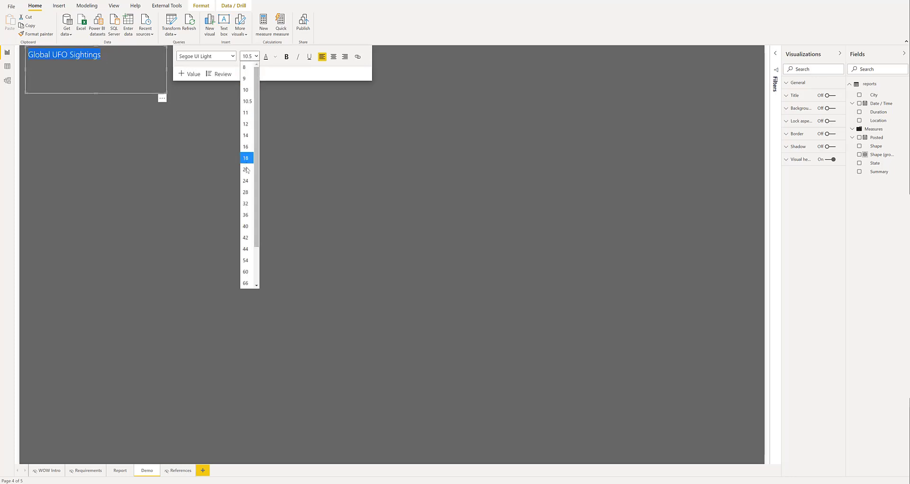
click(248, 192)
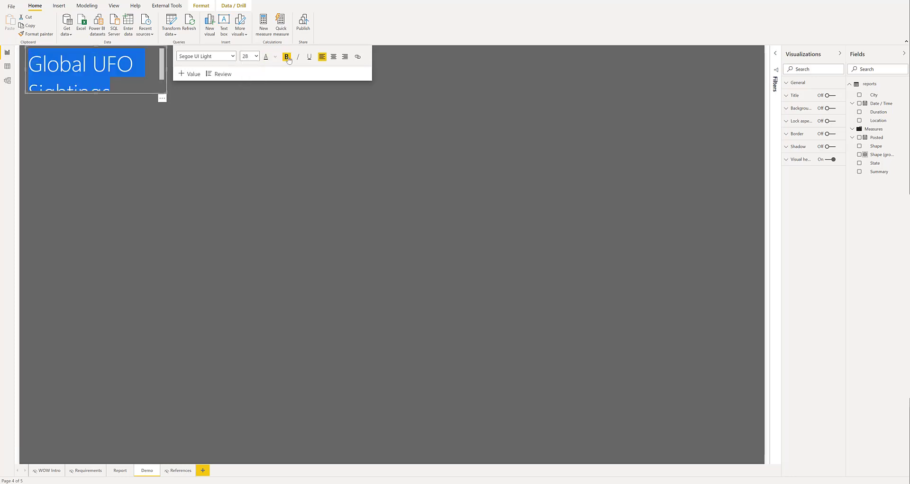
click(332, 57)
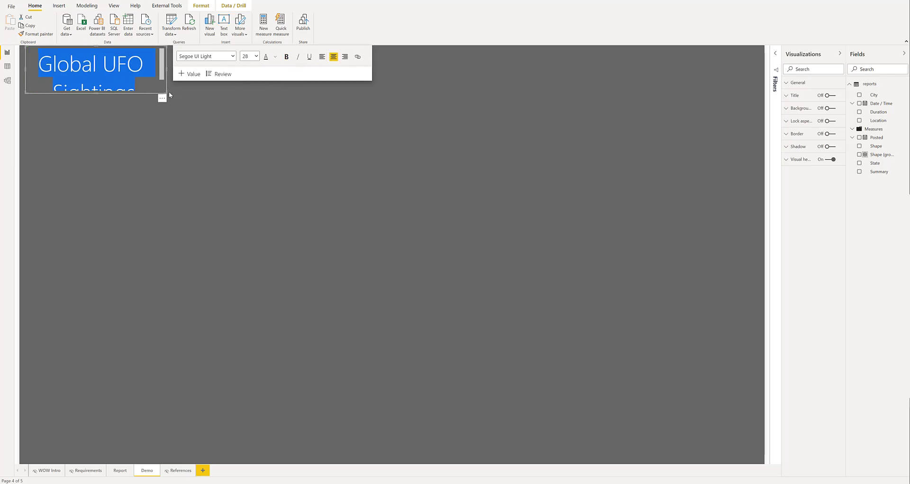
drag(167, 94, 343, 93)
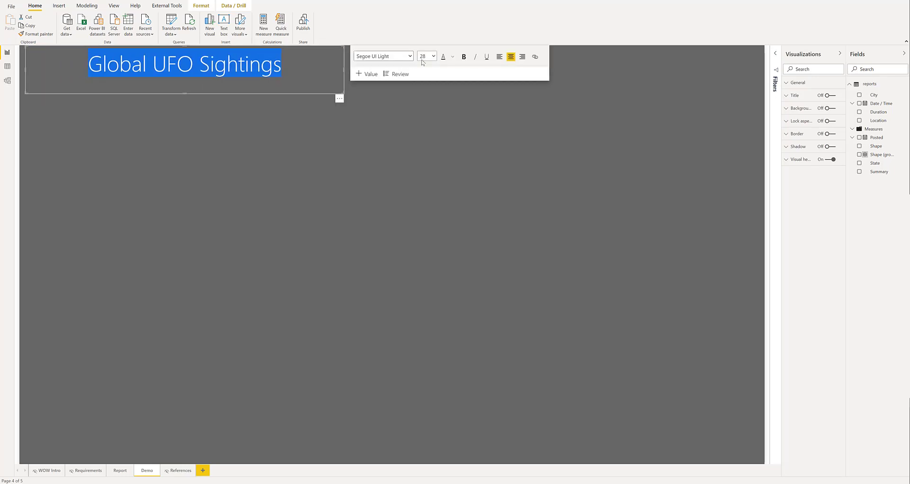
Color the title text white and change its font to Segoe (Bold).
click(453, 57)
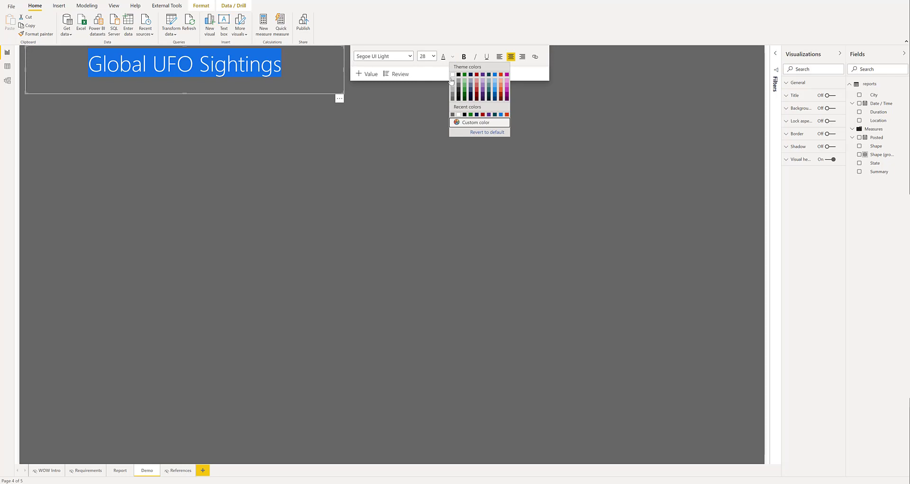
click(453, 75)
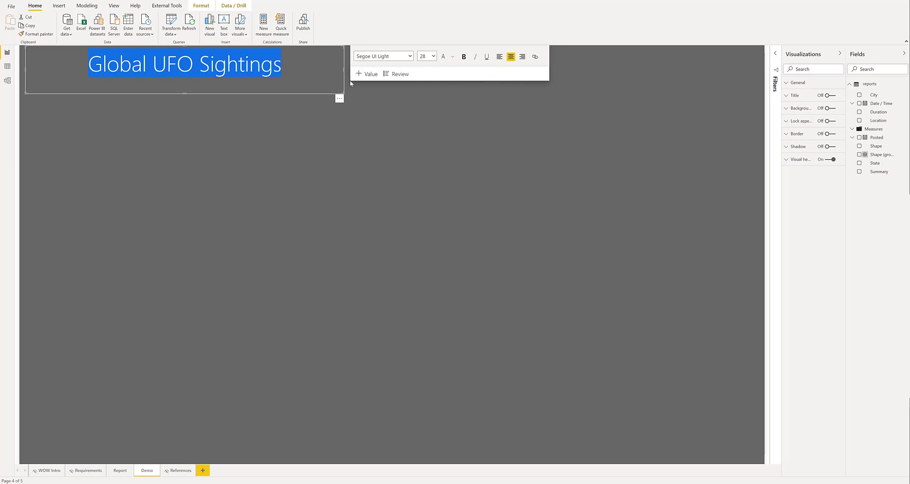
click(395, 58)
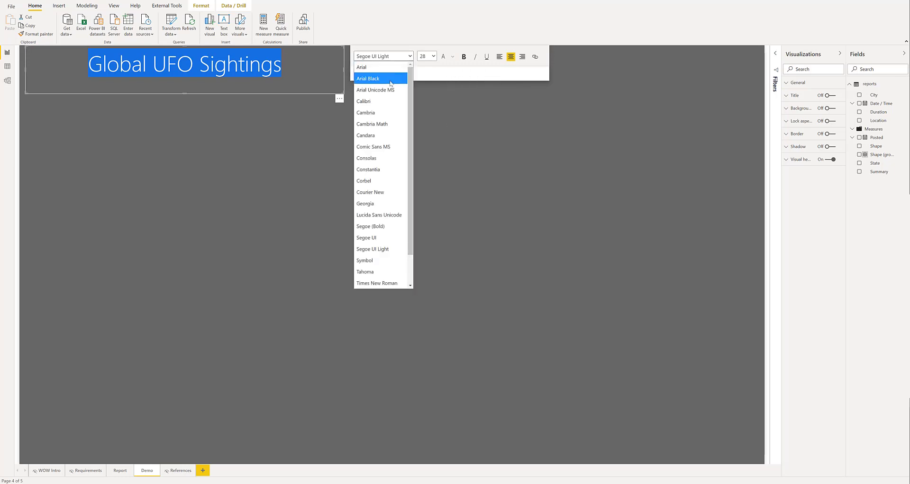
click(370, 226)
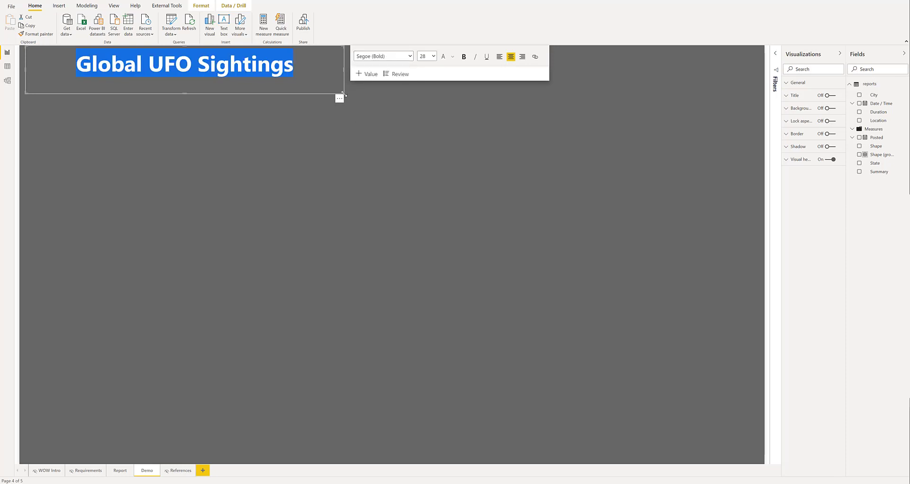
click(298, 67)
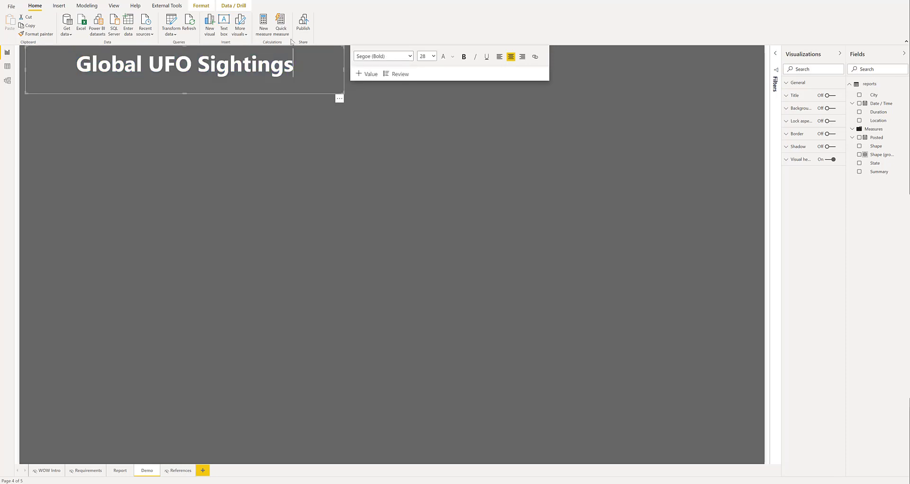
Move the title box toward the page's upper middle and try aligning it with Align middle.
drag(340, 100, 541, 128)
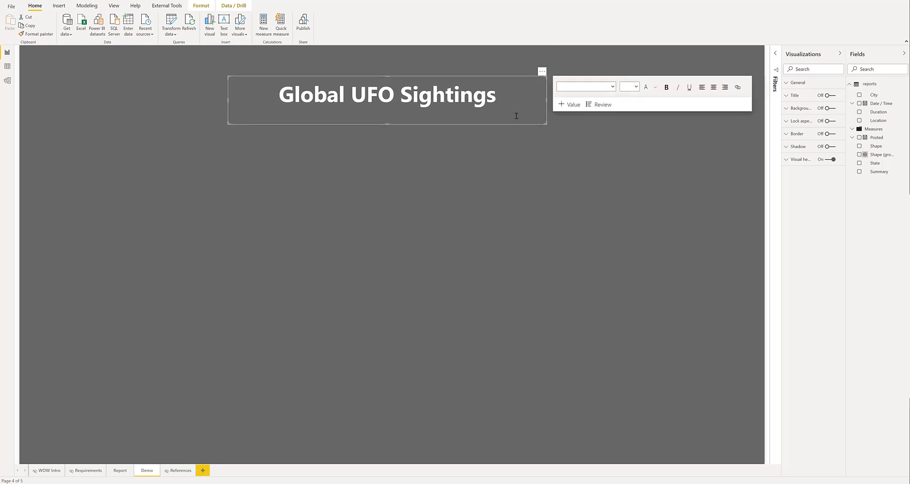
click(201, 6)
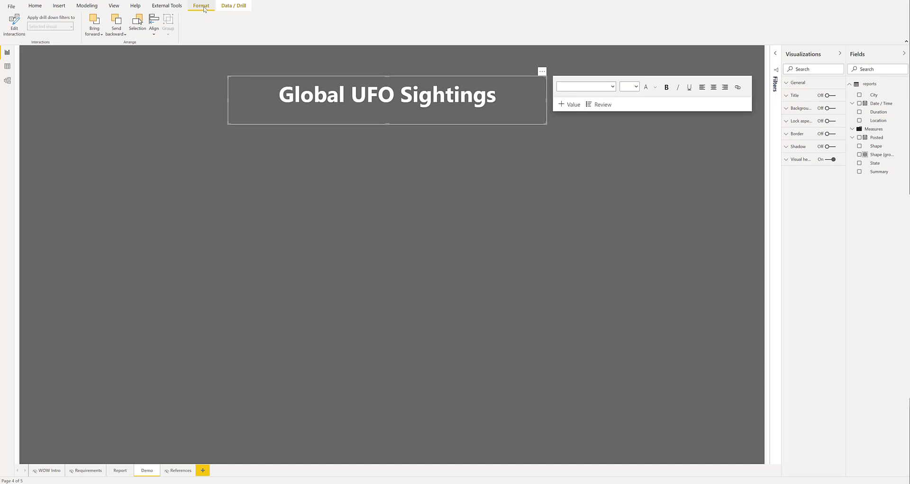
click(158, 34)
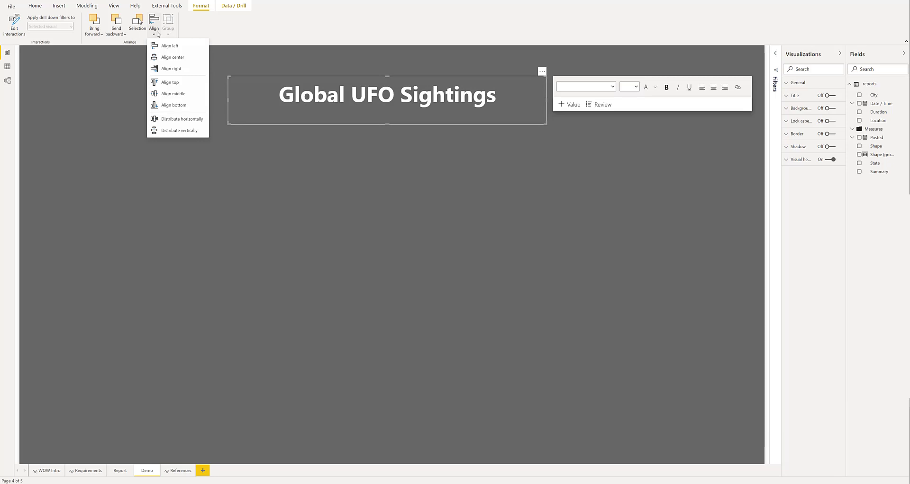
click(168, 95)
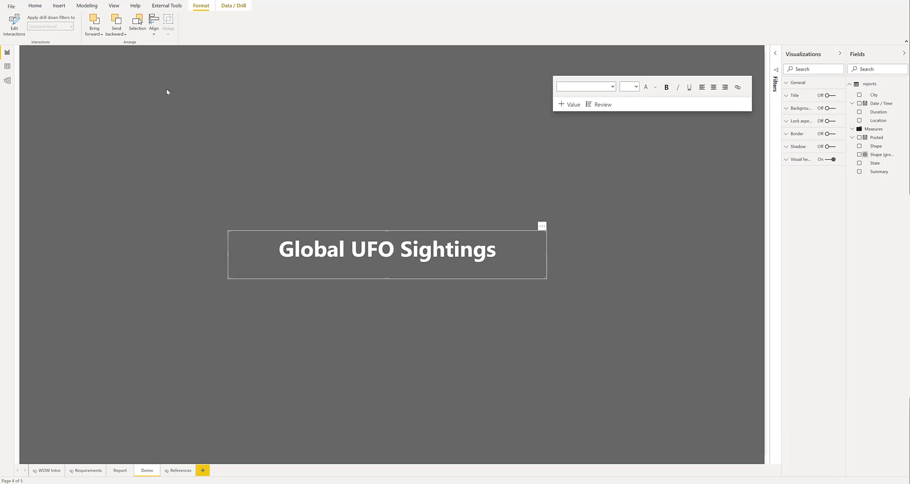
Apply Align center to the title box and move it back up near the page's top edge.
click(154, 29)
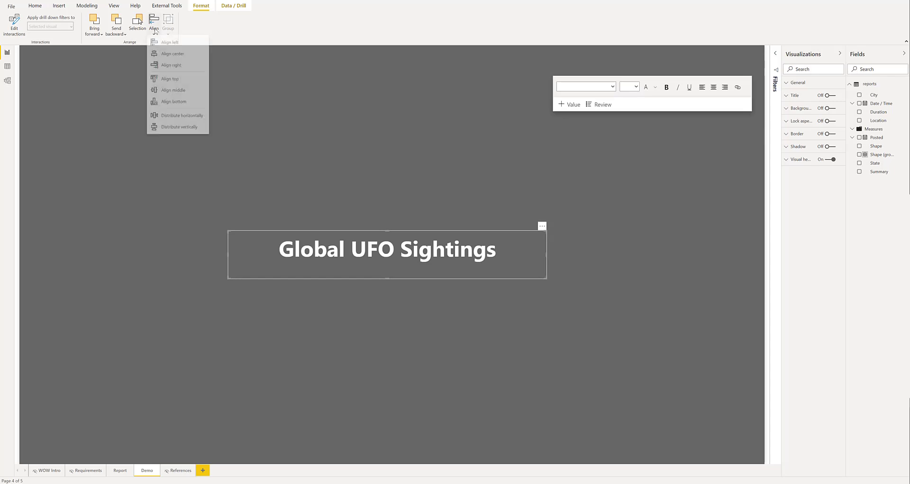
click(161, 57)
drag(548, 230, 540, 69)
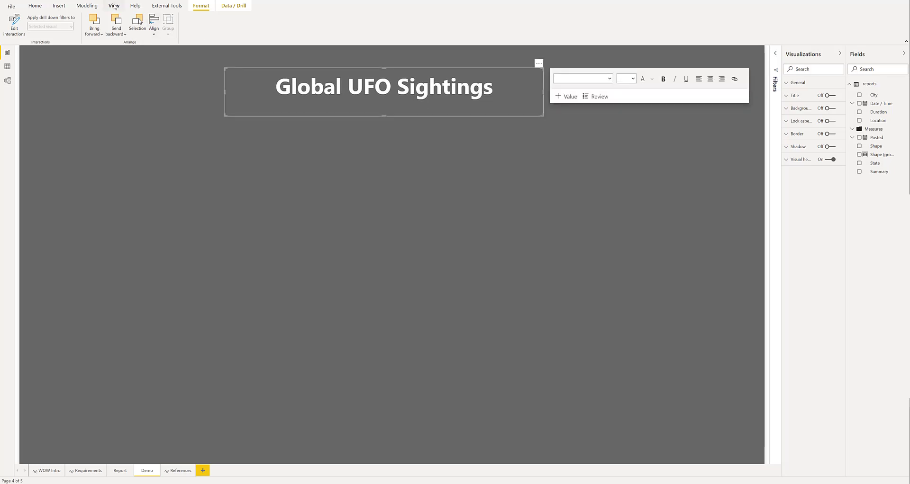
Turn on gridlines for the Demo page and reselect the title text box.
click(113, 6)
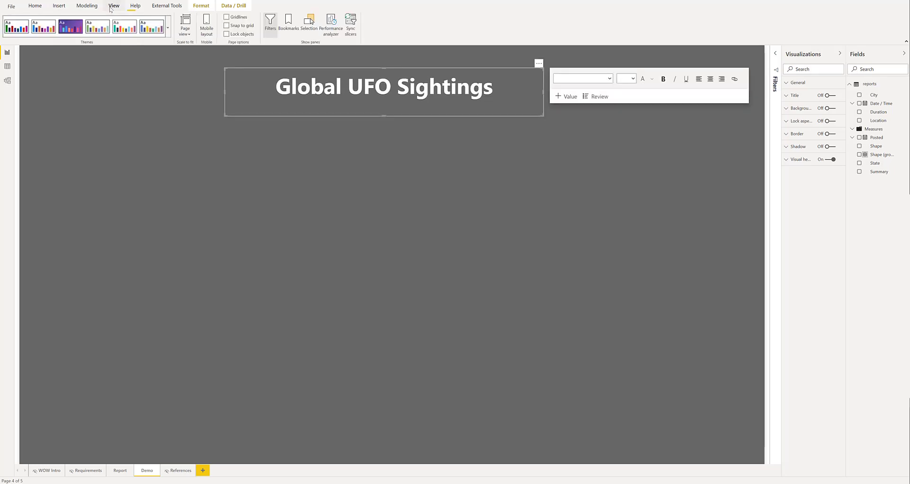
click(226, 17)
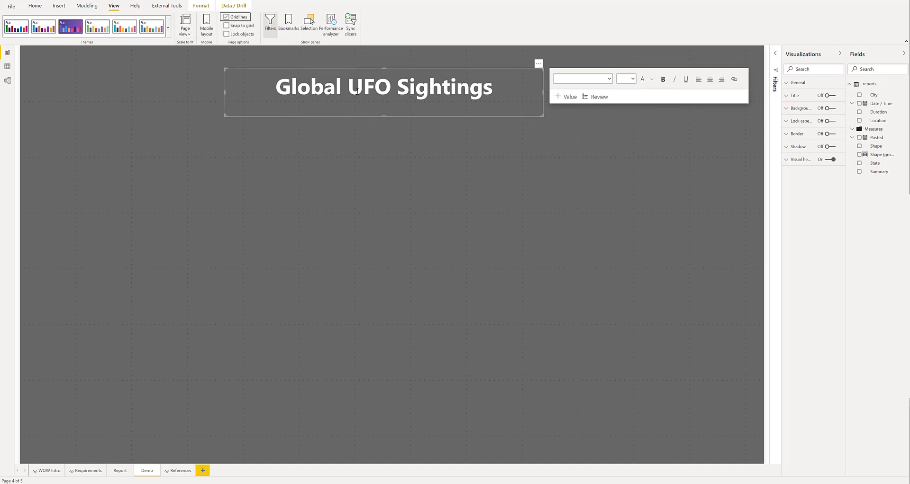
click(469, 175)
click(538, 64)
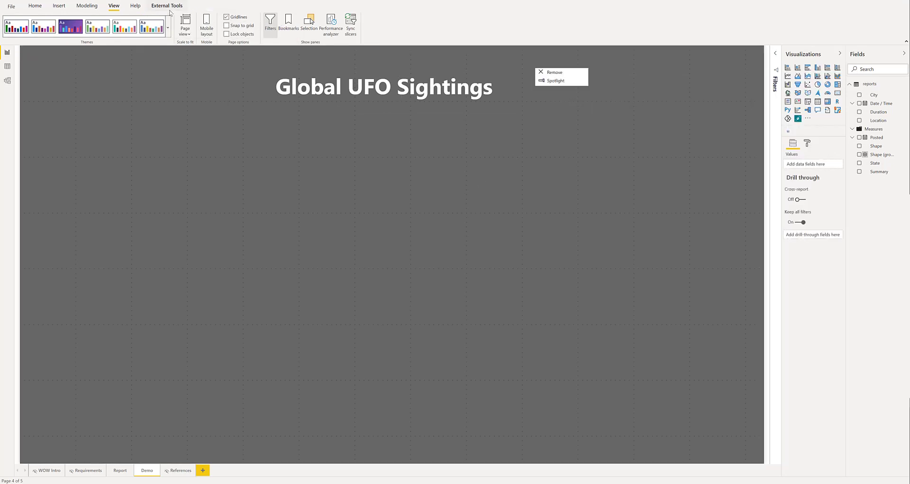
click(410, 108)
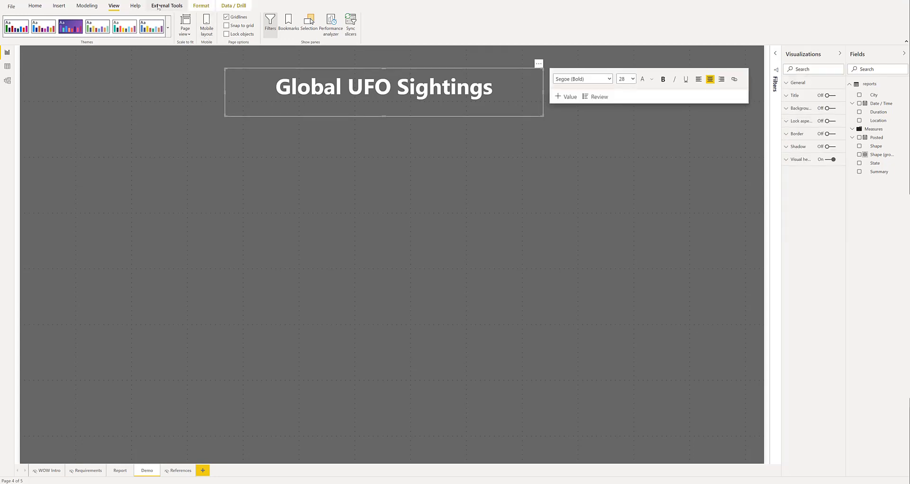
Center the title box horizontally on the page with Align center.
click(201, 5)
click(153, 29)
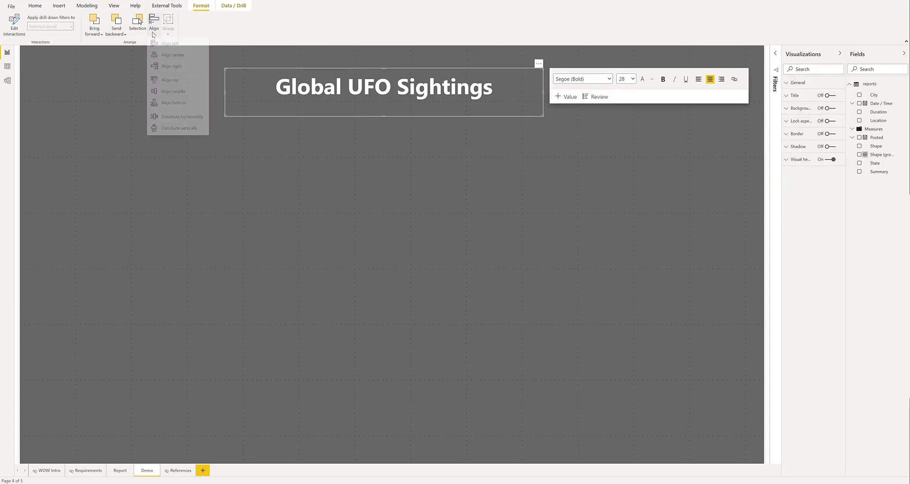
click(169, 55)
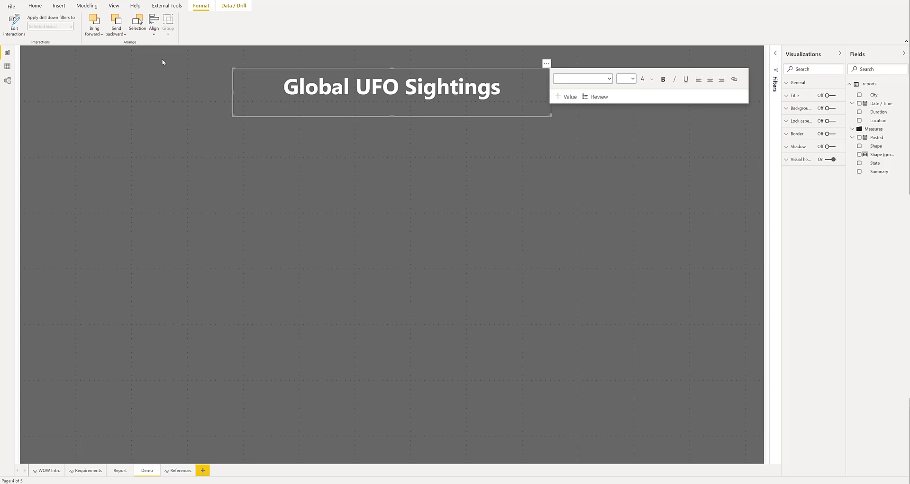
Deselect the title and compare the Demo page with the finished Report page's header.
click(307, 190)
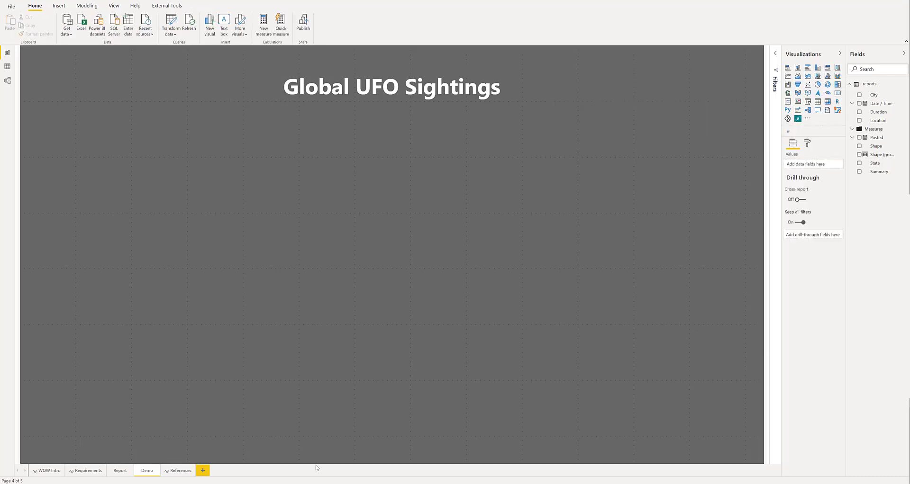
click(125, 472)
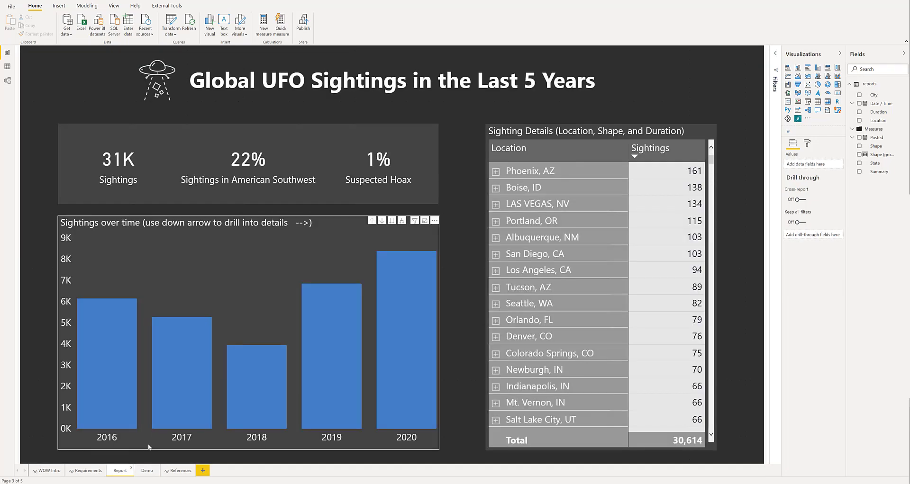
click(151, 469)
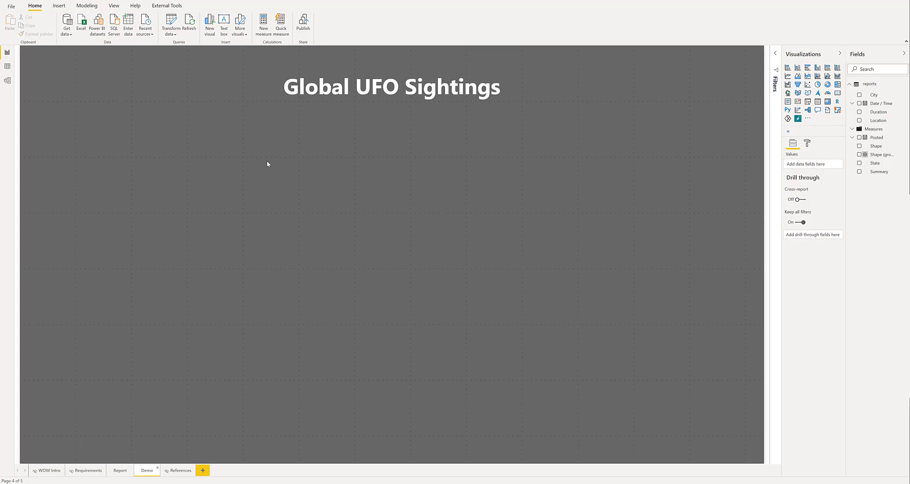
Switch to PowerPoint and insert the filled flying saucer icon found by searching the icon library for "alien".
click(384, 483)
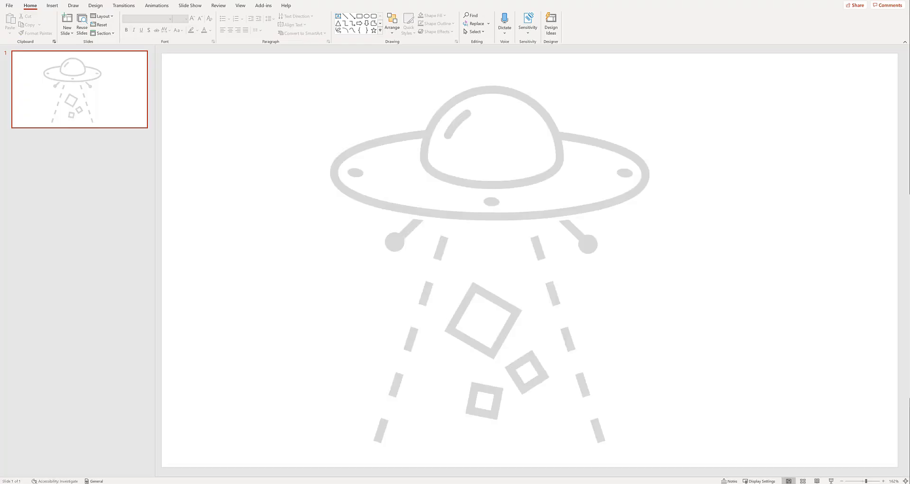
click(52, 5)
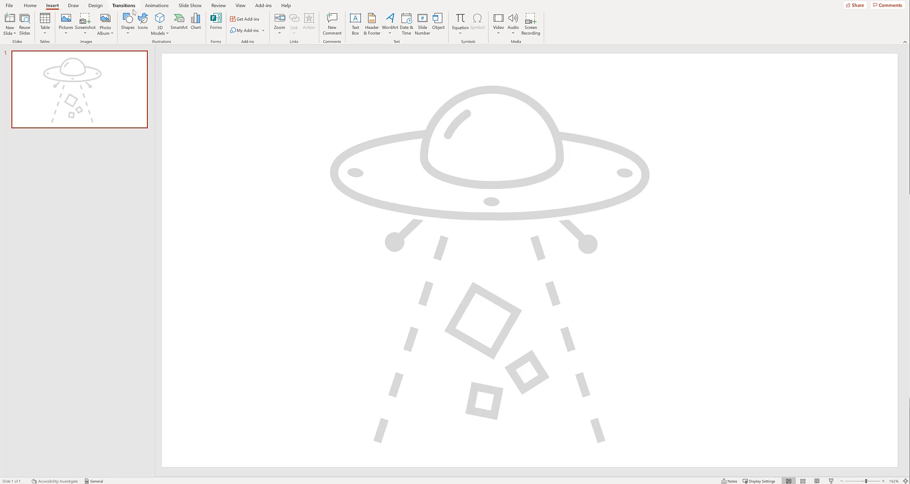
click(143, 21)
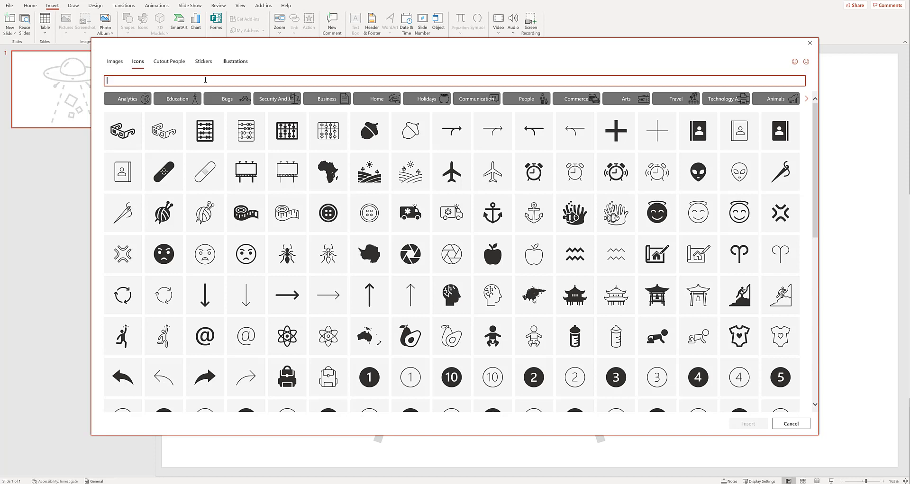
text(alien)
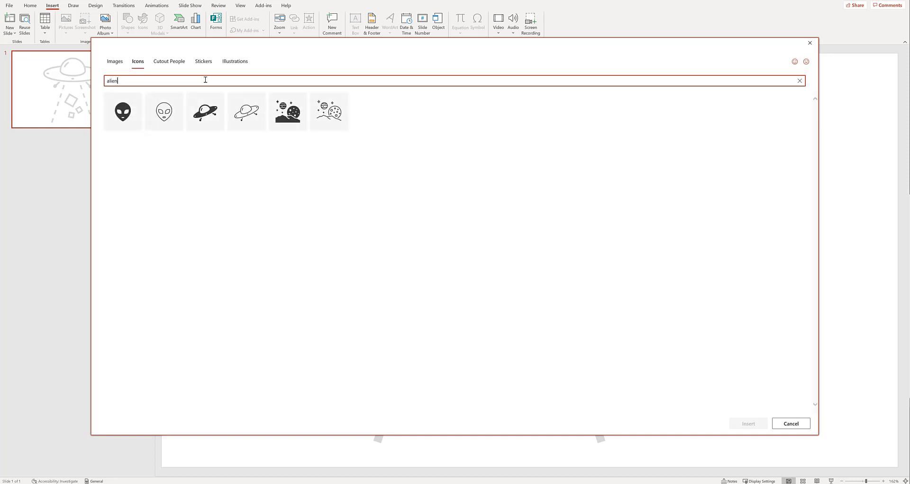
click(205, 111)
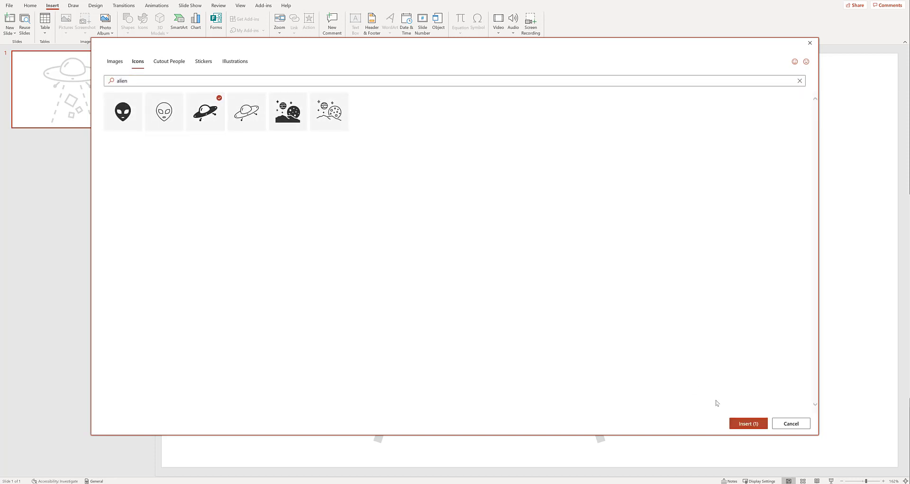
click(748, 423)
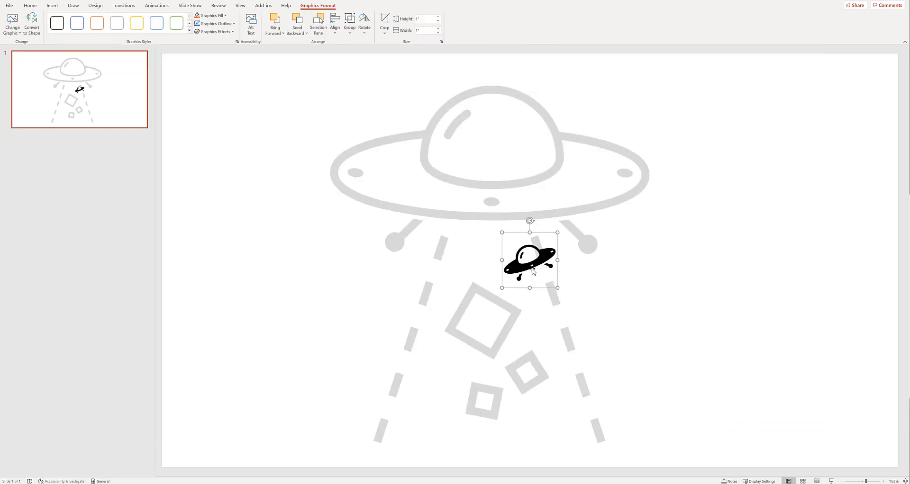
Move the saucer icon to the blank area beside the large UFO drawing, and open Save as Picture for it without saving.
drag(557, 252, 721, 218)
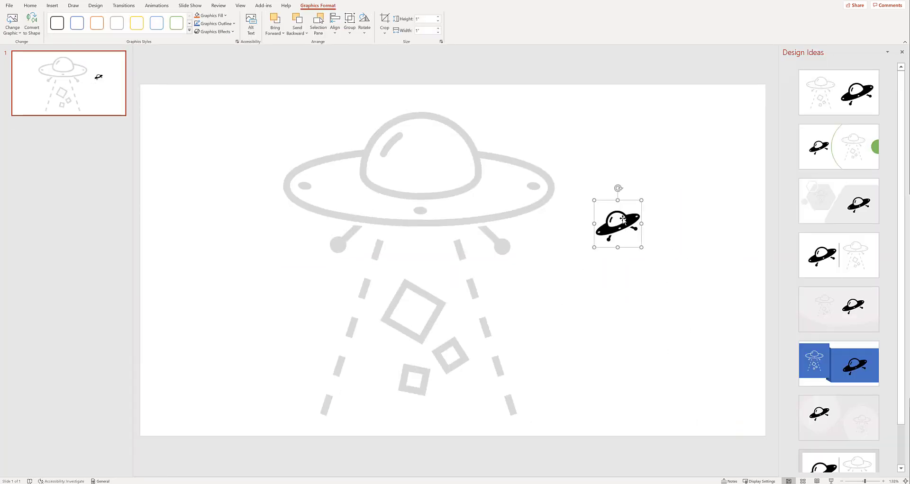
right_click(622, 218)
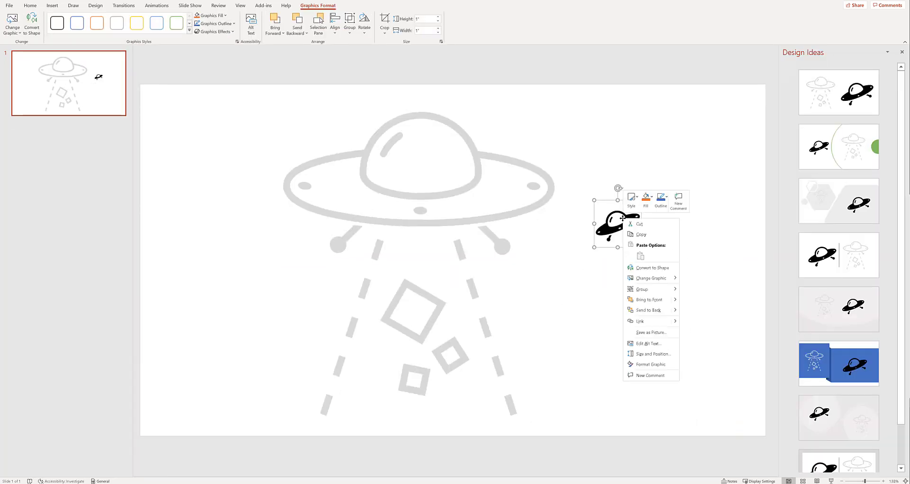
click(644, 333)
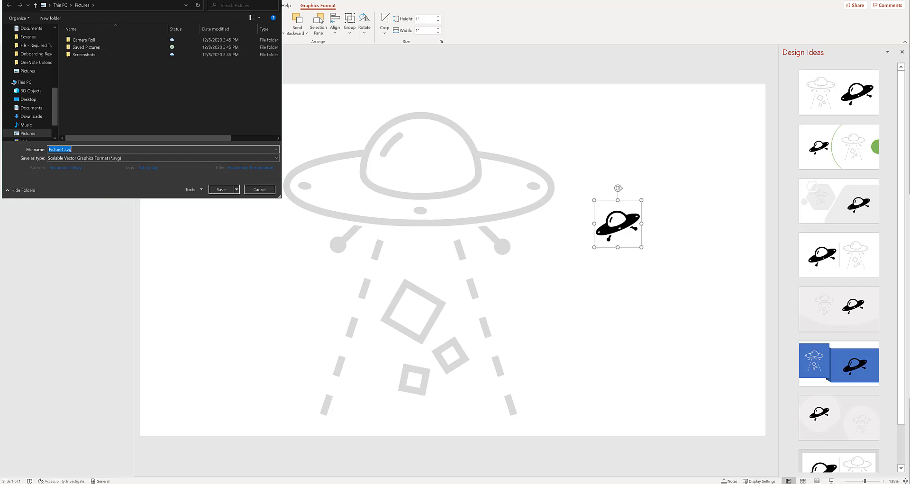
key(Escape)
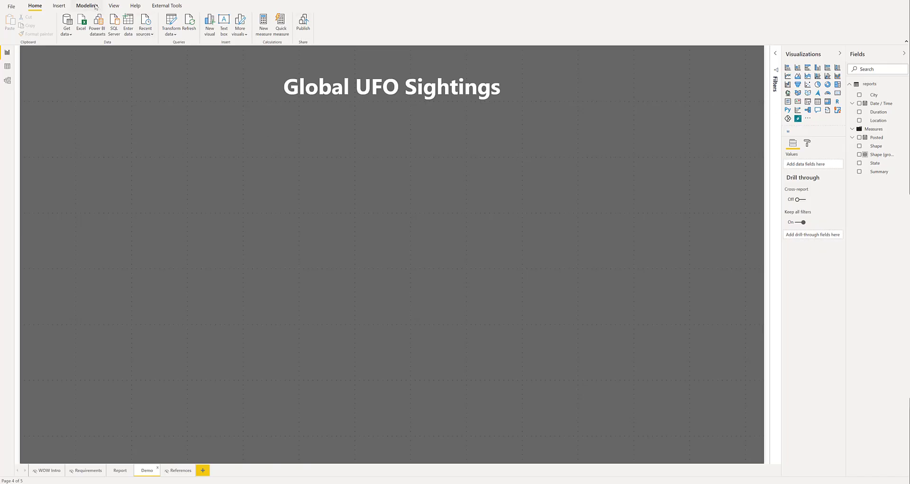
Insert the ufo.png image from the Downloads folder onto the Demo page.
click(59, 7)
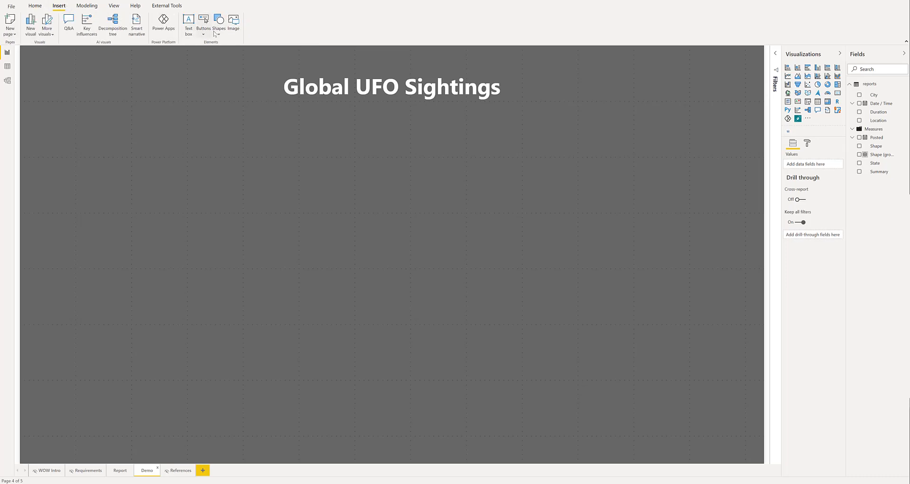
click(233, 21)
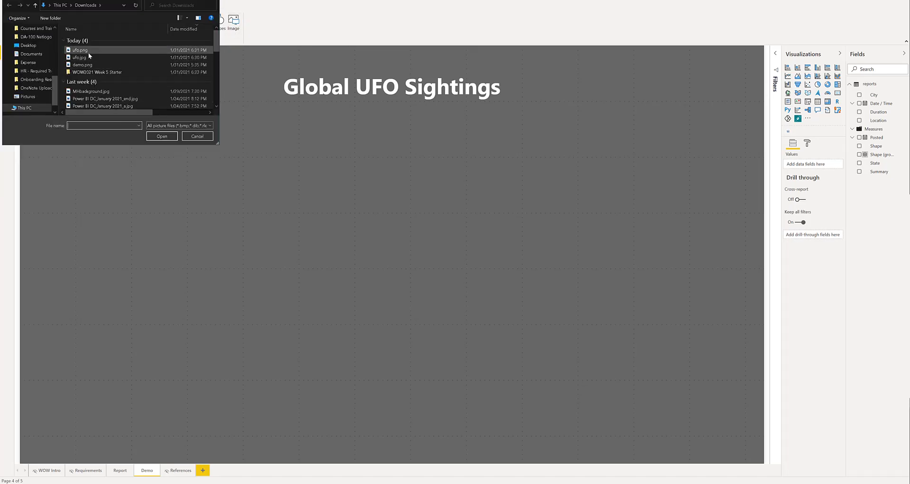
click(87, 51)
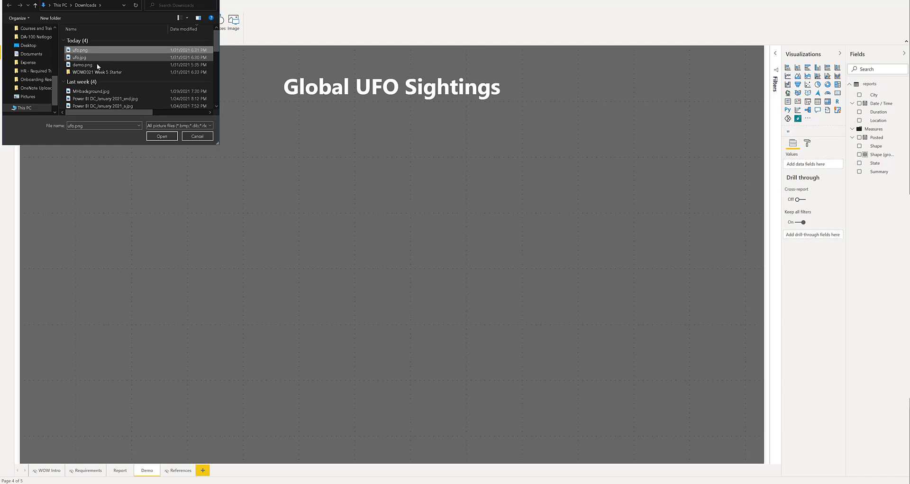
click(162, 136)
Shrink the UFO image to header height and place it just left of the Global UFO Sightings title, leaving it deselected.
drag(239, 295, 231, 144)
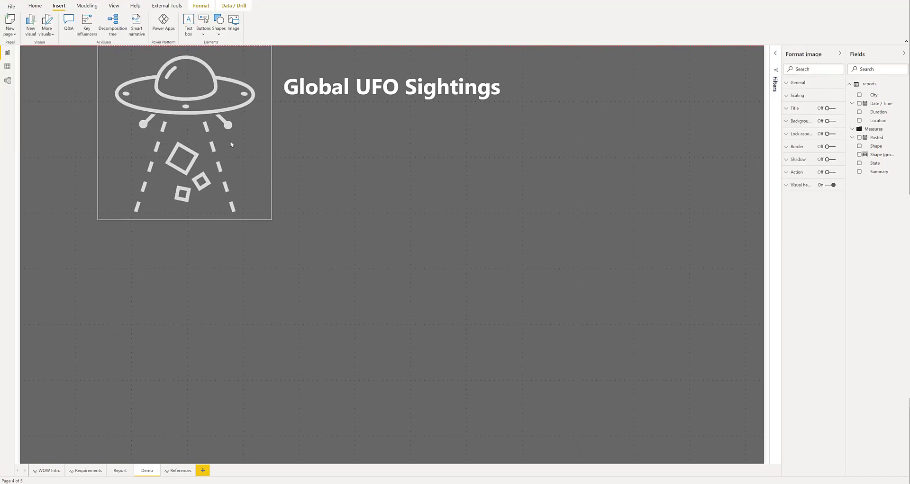
drag(271, 218, 223, 122)
drag(205, 91, 252, 92)
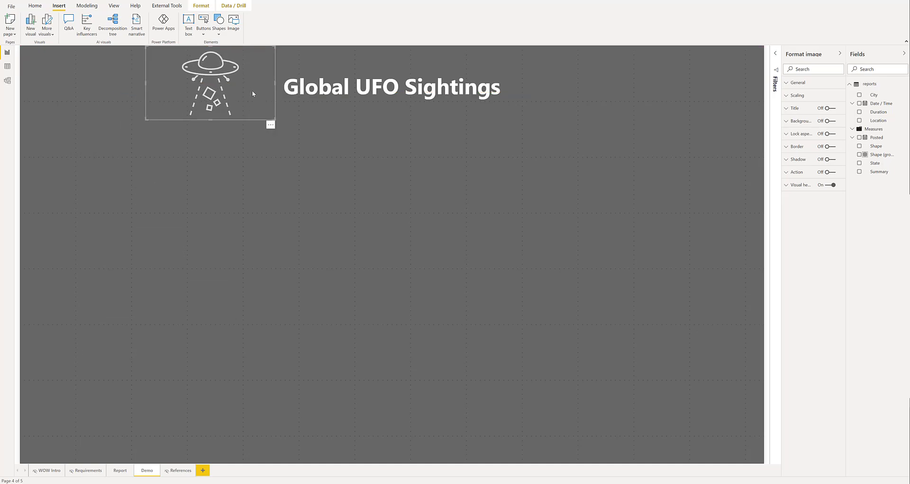
click(216, 178)
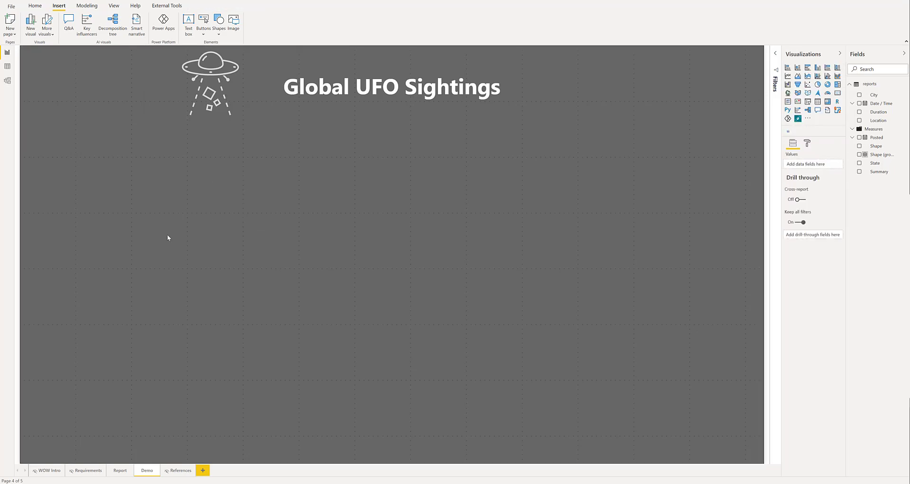
Check the cards on the finished Report page, and add a card visual showing the Total Sightings measure to the Demo page.
click(122, 471)
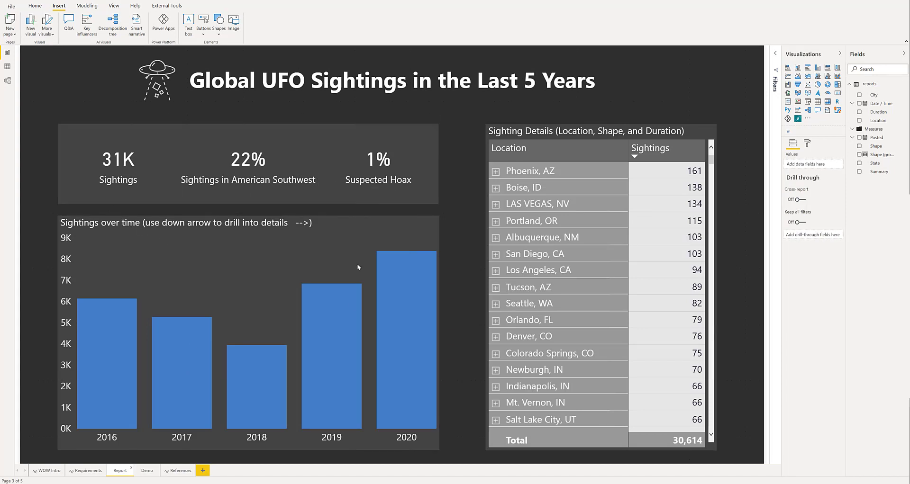
click(147, 470)
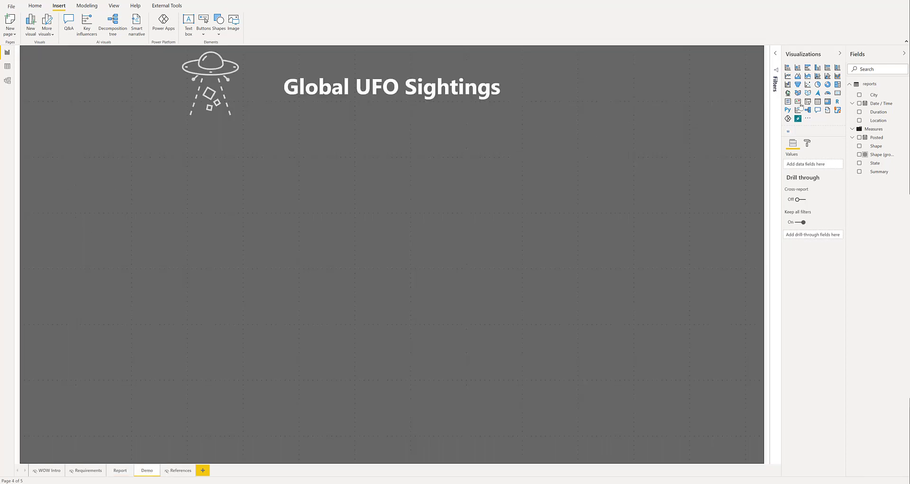
click(837, 93)
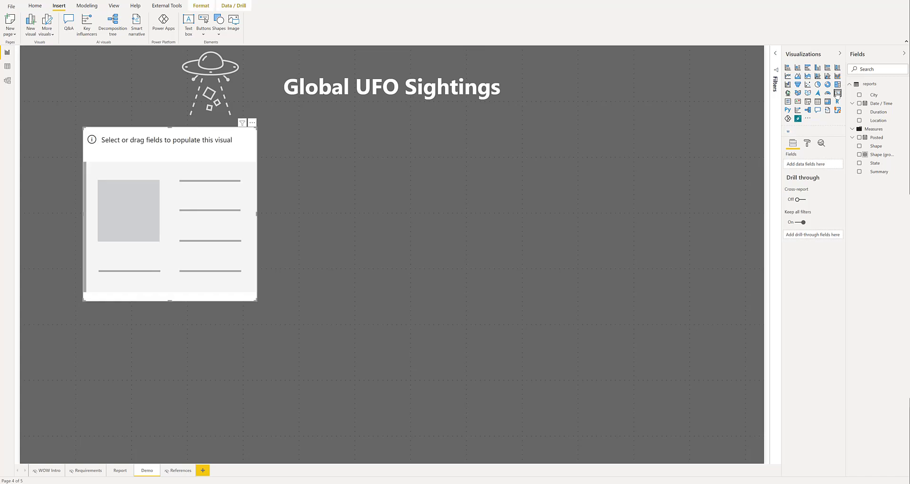
click(852, 129)
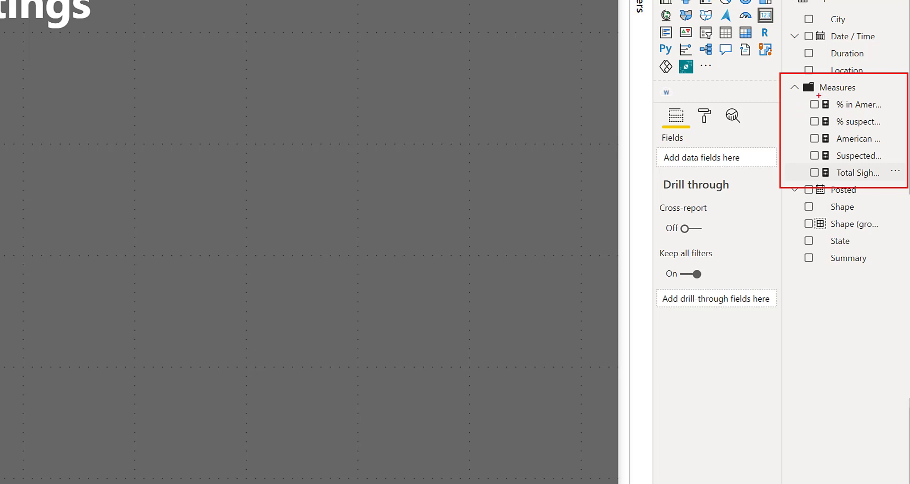
drag(814, 96, 834, 112)
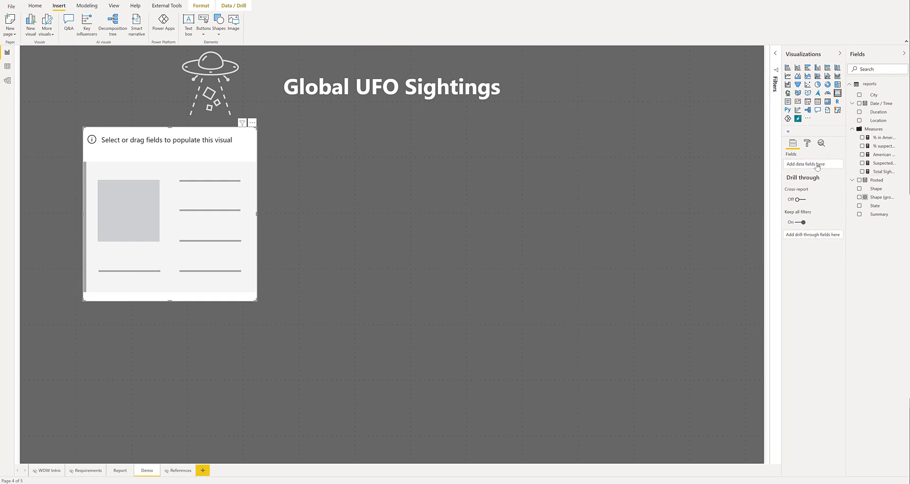
drag(817, 167, 818, 166)
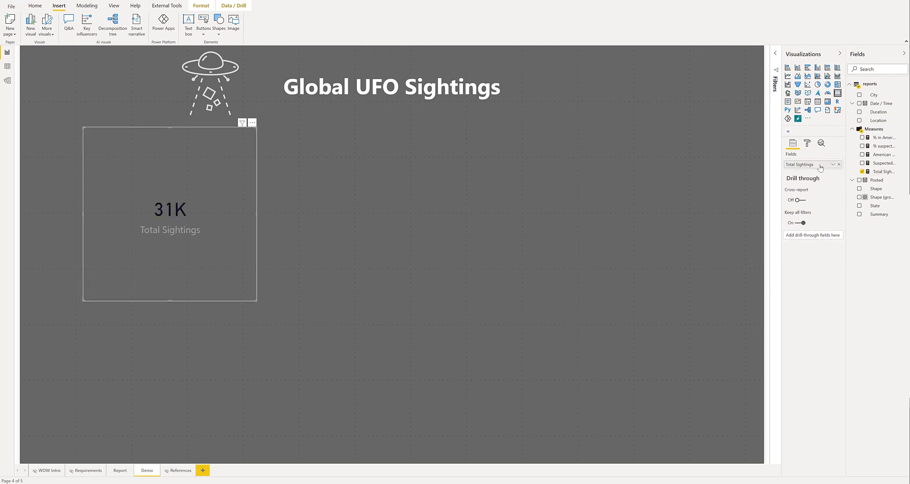
Set both the data label and the category label of the Total Sightings card to white.
click(808, 145)
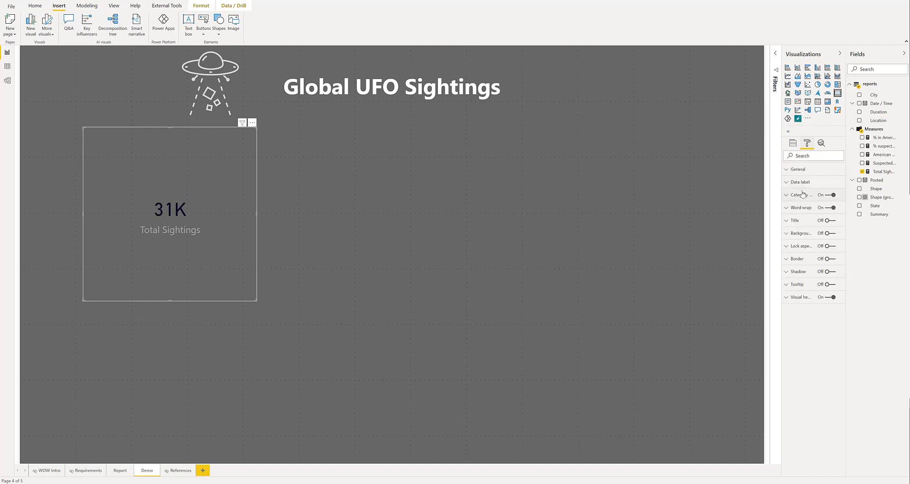
click(803, 188)
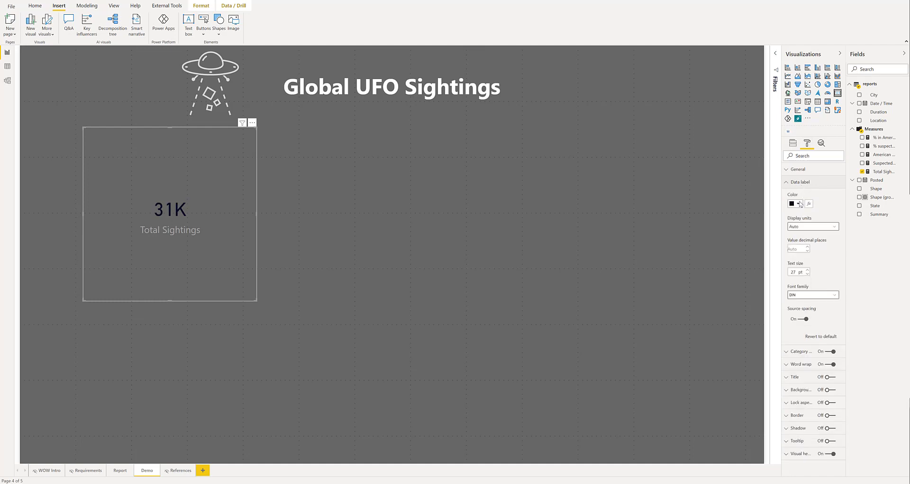
click(799, 204)
click(786, 221)
click(796, 184)
click(799, 196)
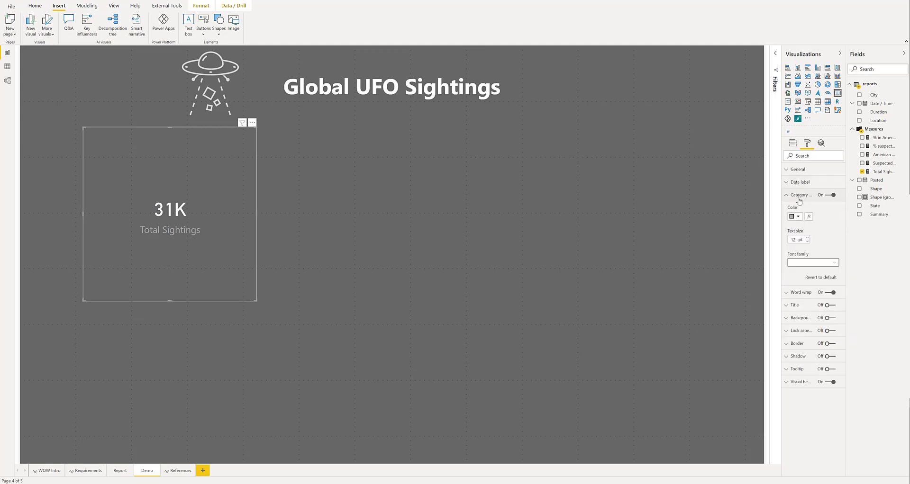
click(799, 217)
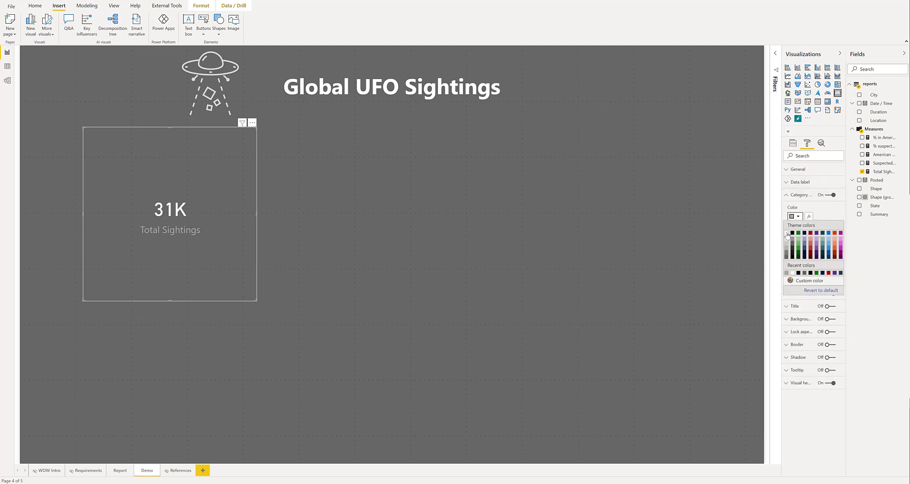
click(788, 233)
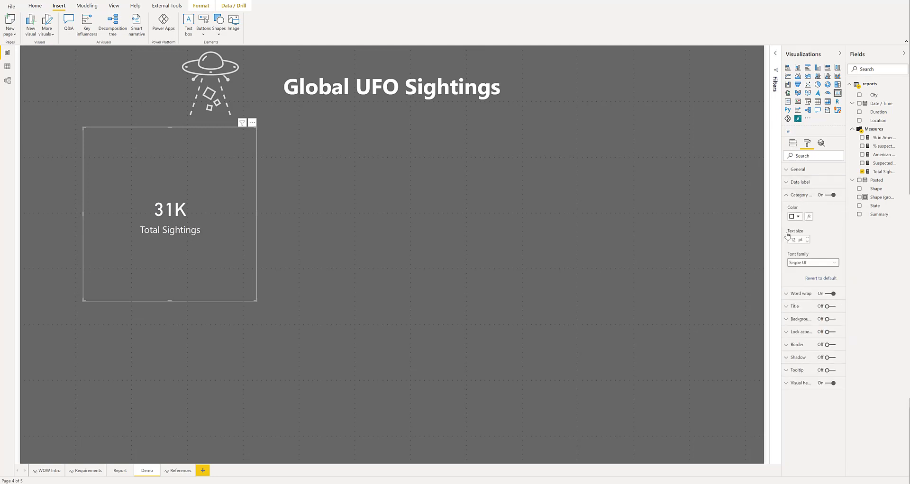
click(803, 195)
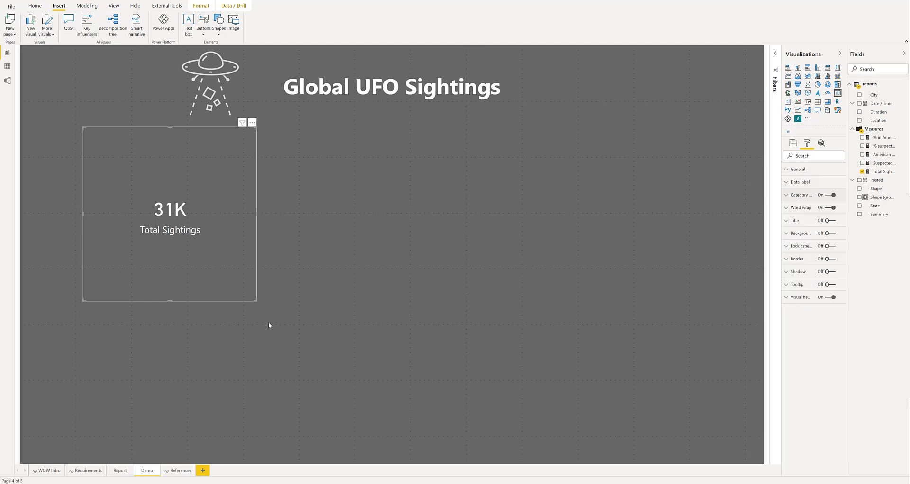
Shrink and reposition the Total Sightings card below the header near the page's left edge, and paste a copy beside it.
drag(257, 300, 186, 200)
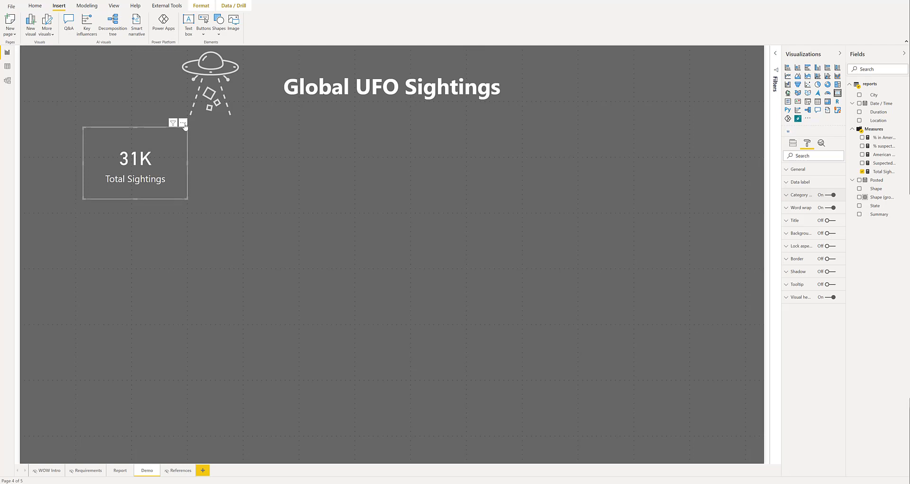
drag(184, 125, 162, 131)
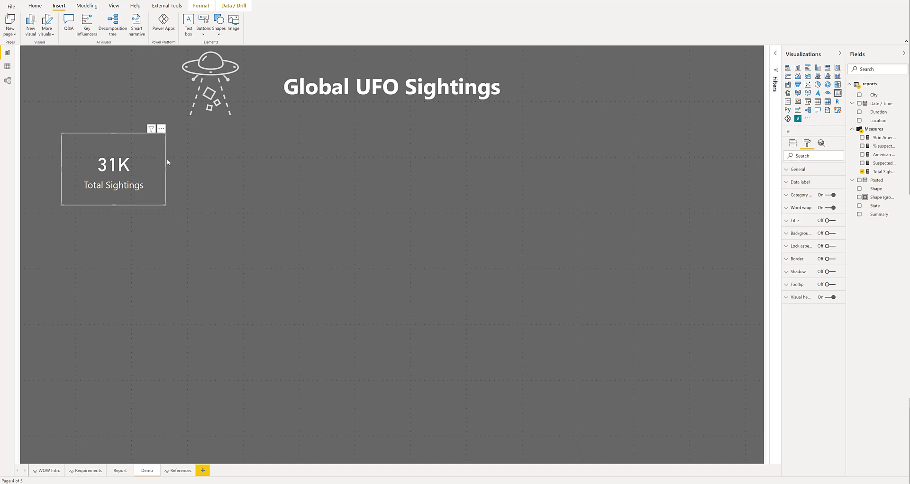
key(ctrl+v)
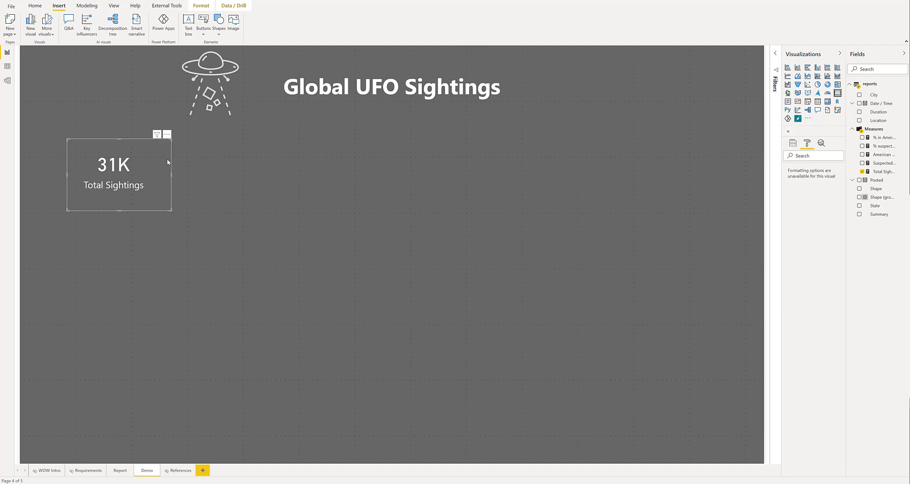
drag(167, 161, 244, 155)
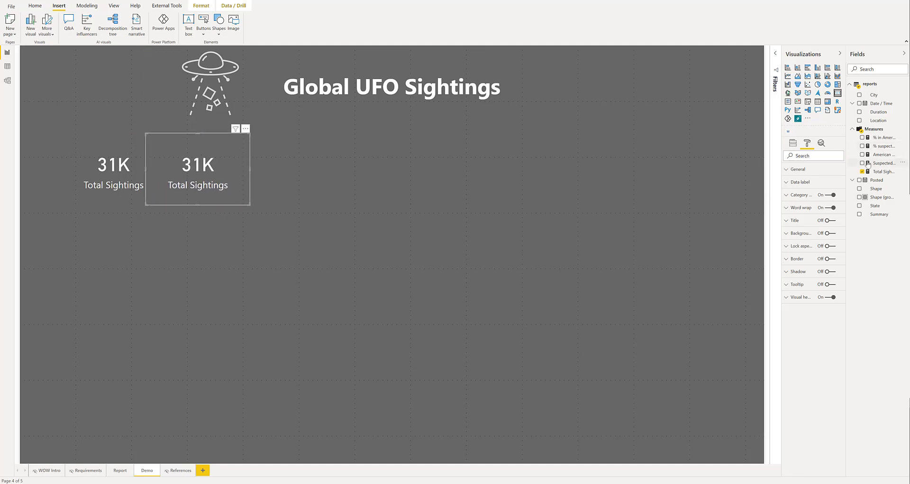
Replace the copied card's field with the % in American Southwest measure and widen the card to fit its full label.
drag(883, 137, 192, 171)
click(793, 143)
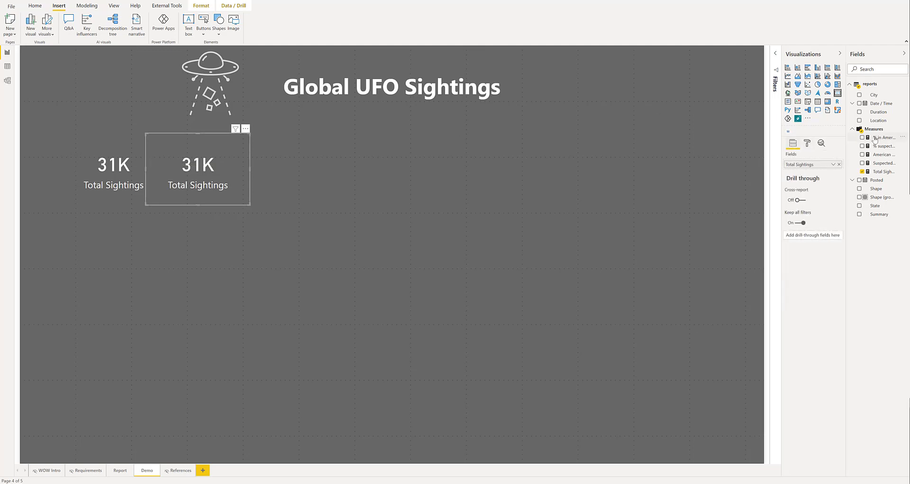
drag(875, 139, 813, 166)
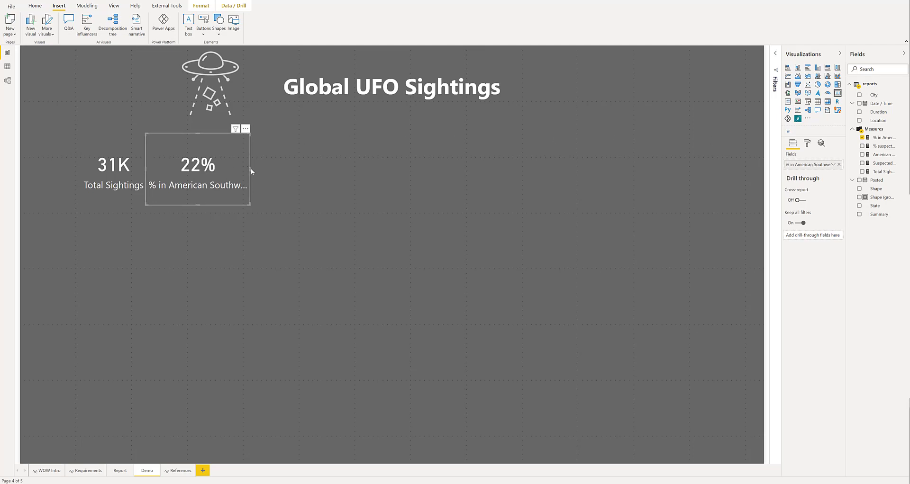
drag(251, 168, 268, 169)
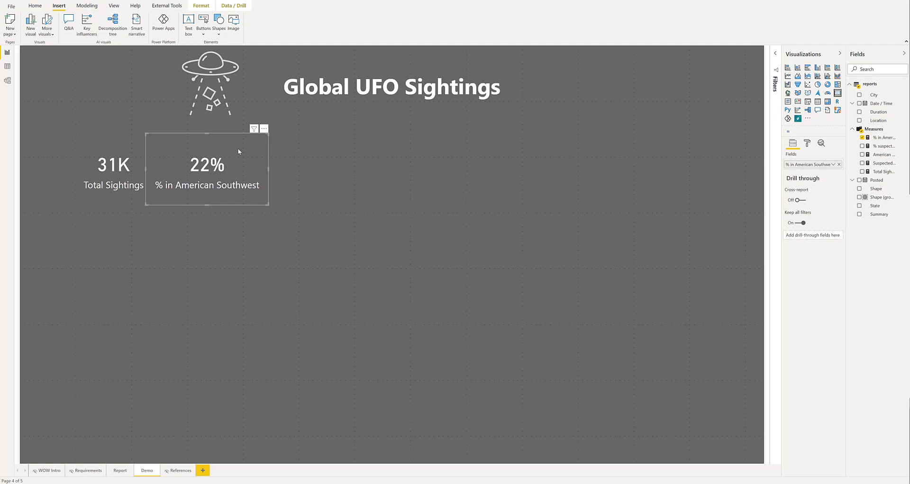
click(294, 165)
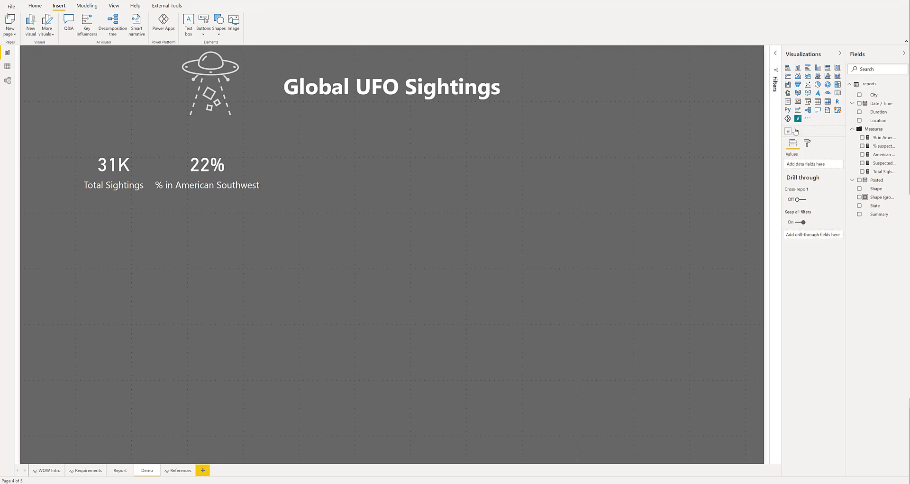
Add a third card showing the % suspected hoax measure, sized and aligned in the row right of the American Southwest card.
click(837, 93)
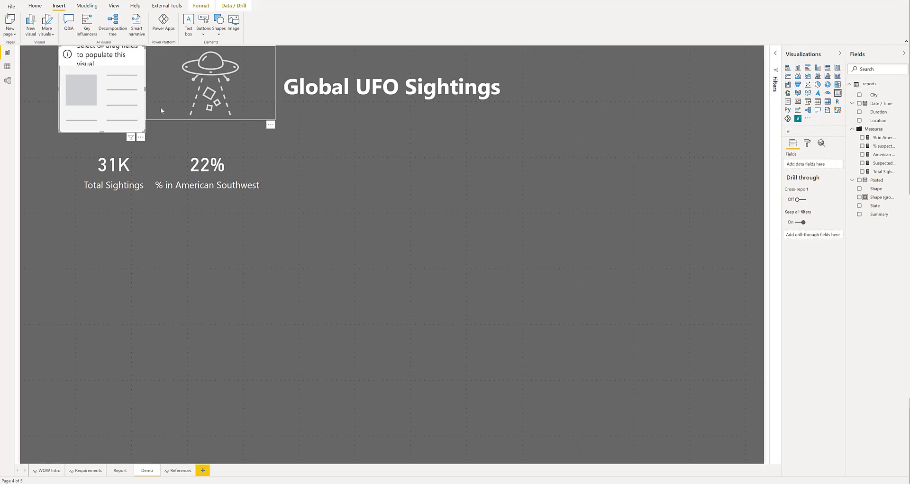
drag(98, 82, 314, 170)
drag(364, 221, 386, 205)
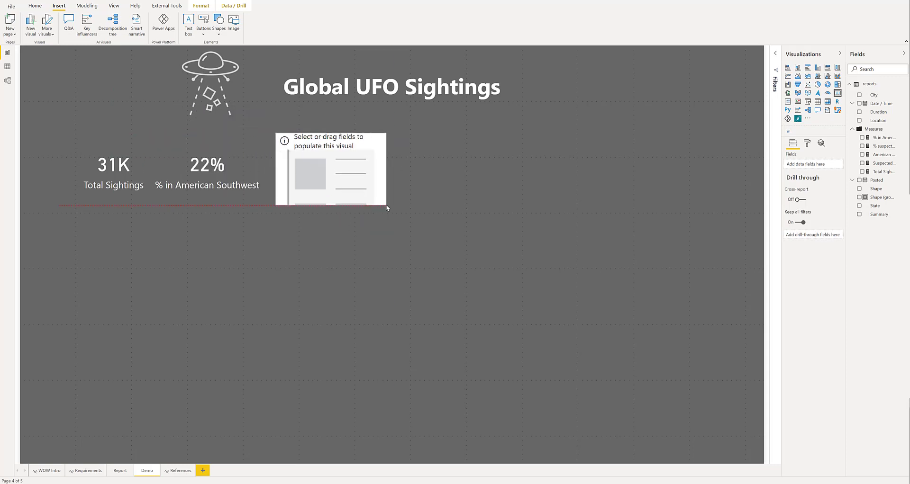
click(862, 146)
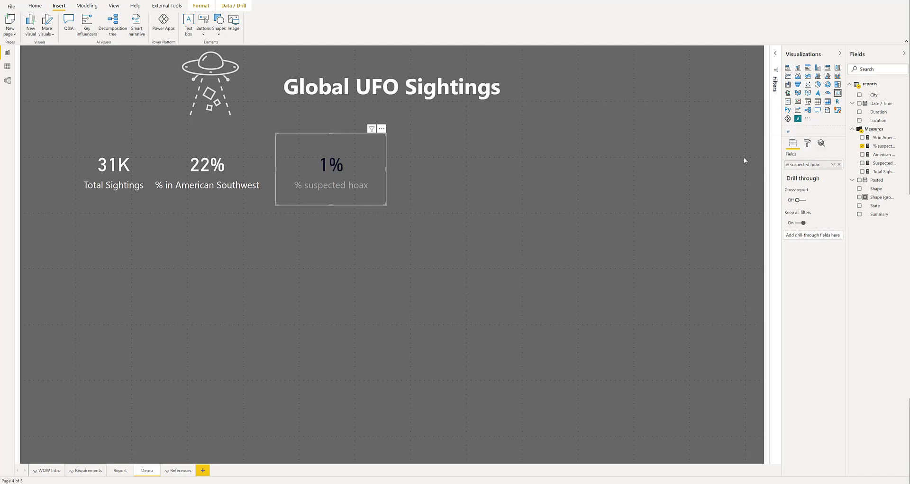
Copy the American Southwest card's formatting to the % suspected hoax card with Format painter, and move that card slightly closer to it.
click(254, 165)
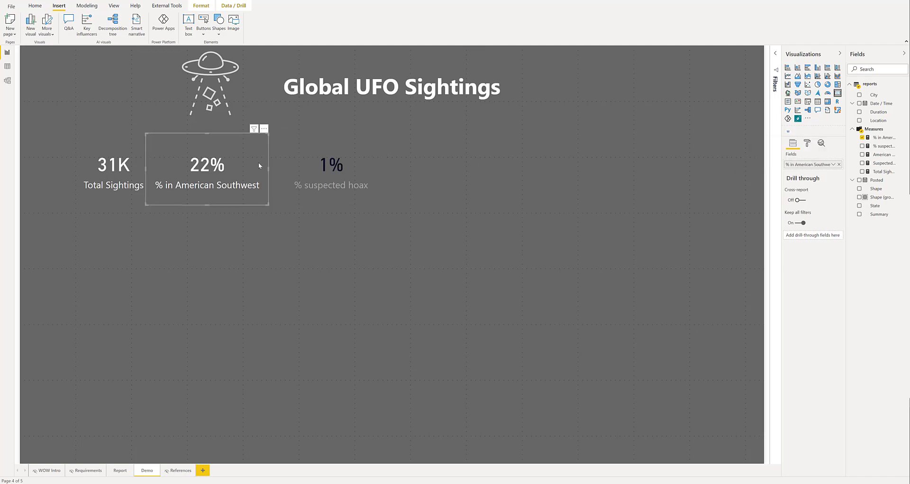
click(41, 6)
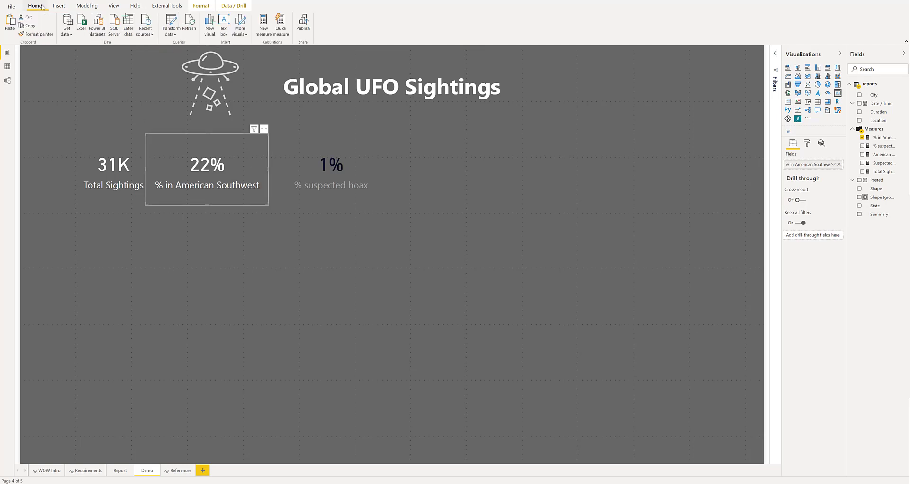
click(46, 34)
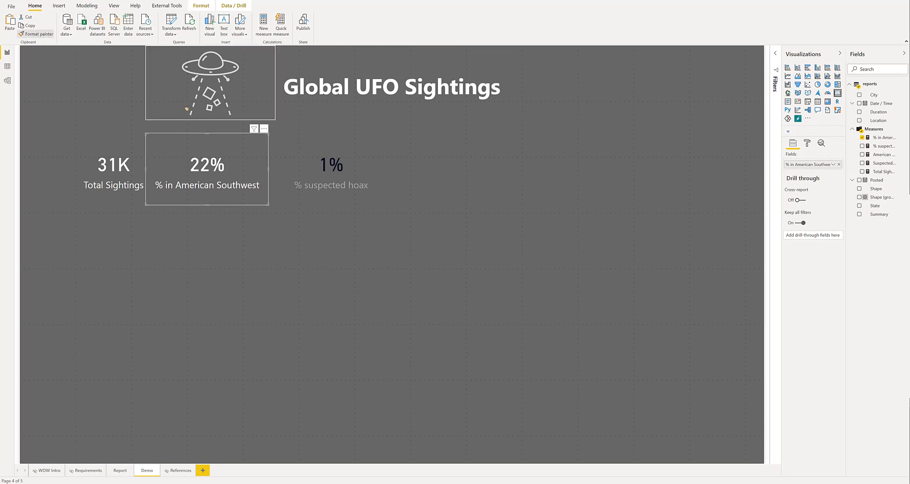
click(299, 154)
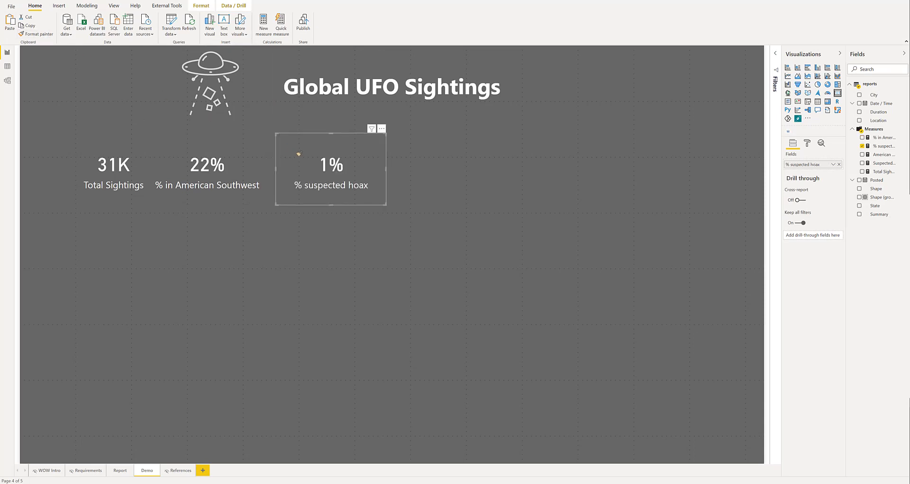
drag(358, 153, 349, 153)
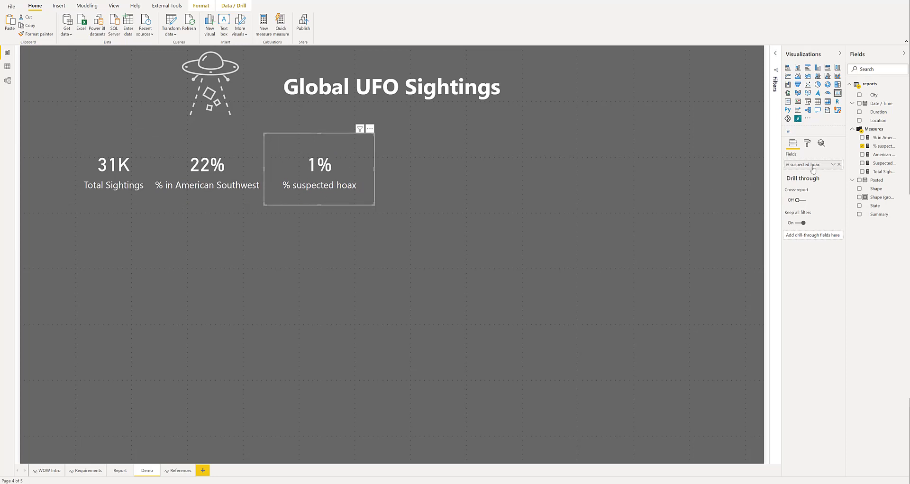
drag(811, 165, 811, 165)
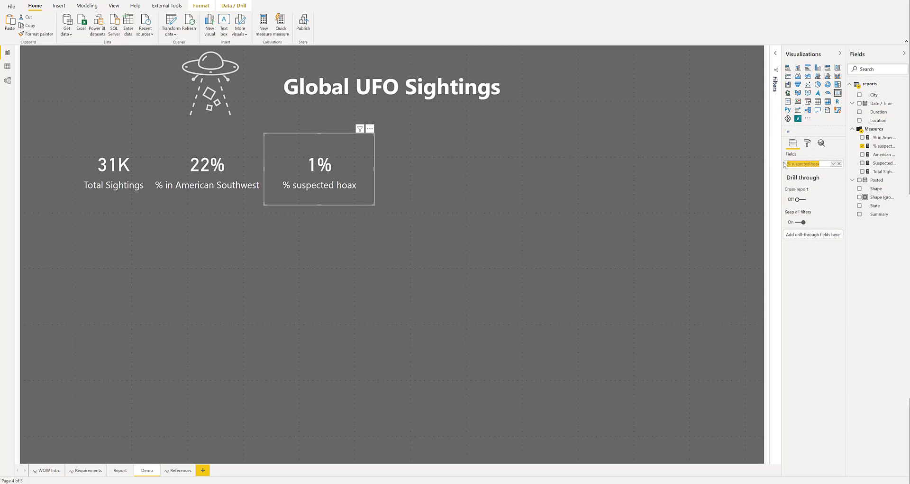
click(813, 156)
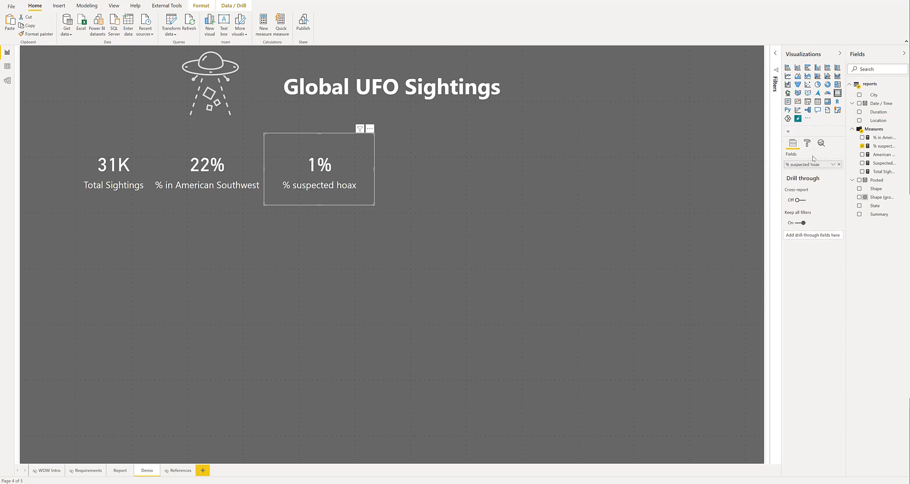
Move the Total Sightings, % in American Southwest and % suspected hoax cards slightly down and to the left beneath the header.
drag(109, 152, 88, 163)
drag(217, 164, 208, 181)
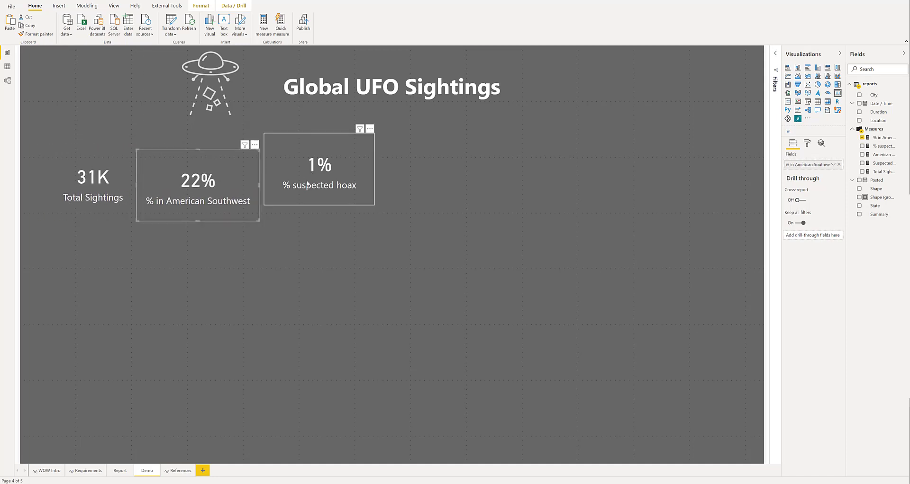
drag(311, 171, 298, 189)
click(225, 192)
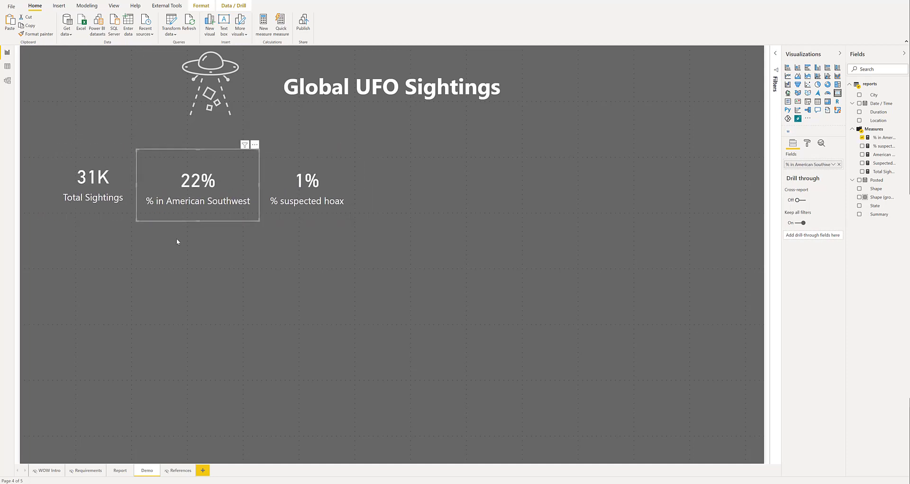
click(192, 232)
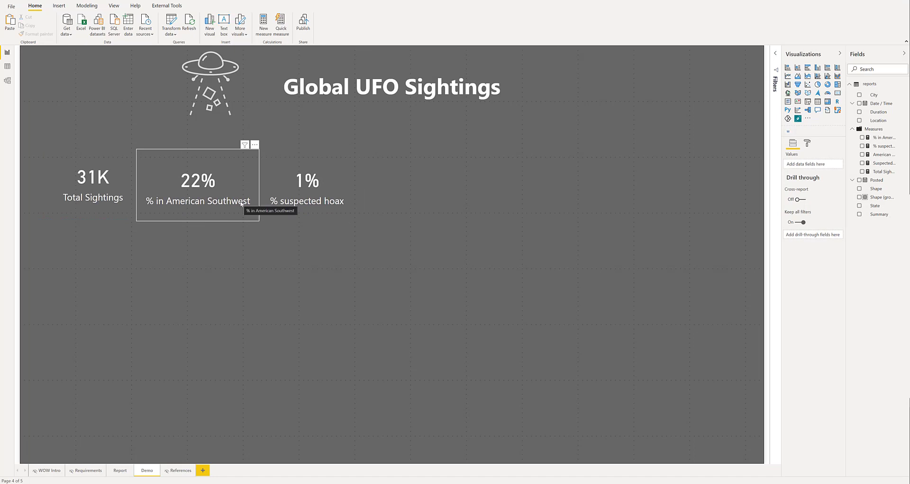
Using the Report page as reference, add a large clustered column chart below the Demo page's cards, showing Total Sightings by the Posted date hierarchy.
click(127, 471)
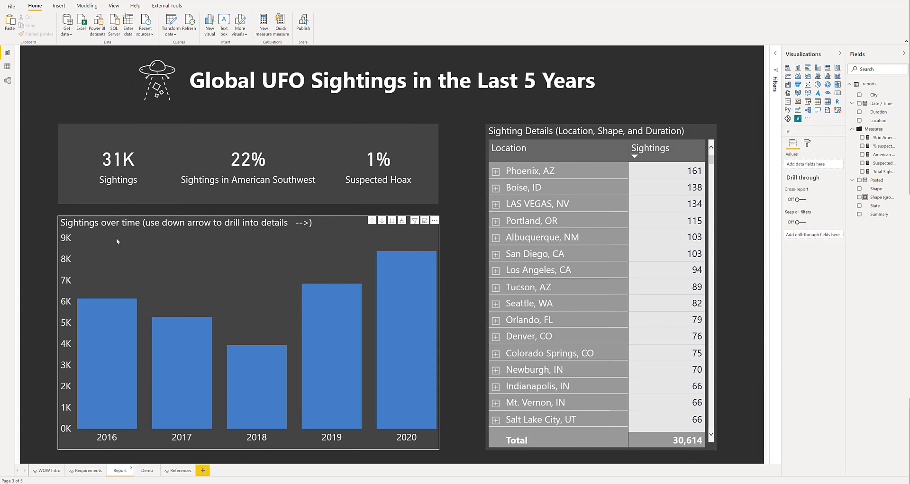
click(142, 470)
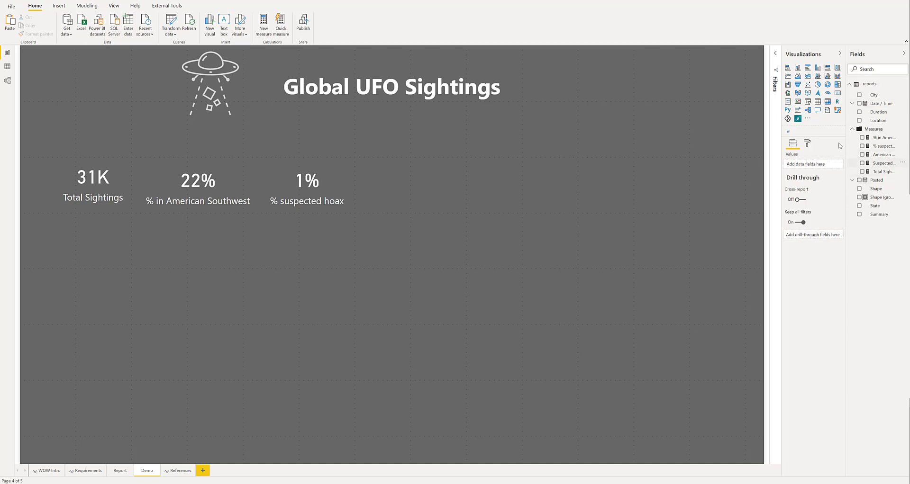
click(817, 68)
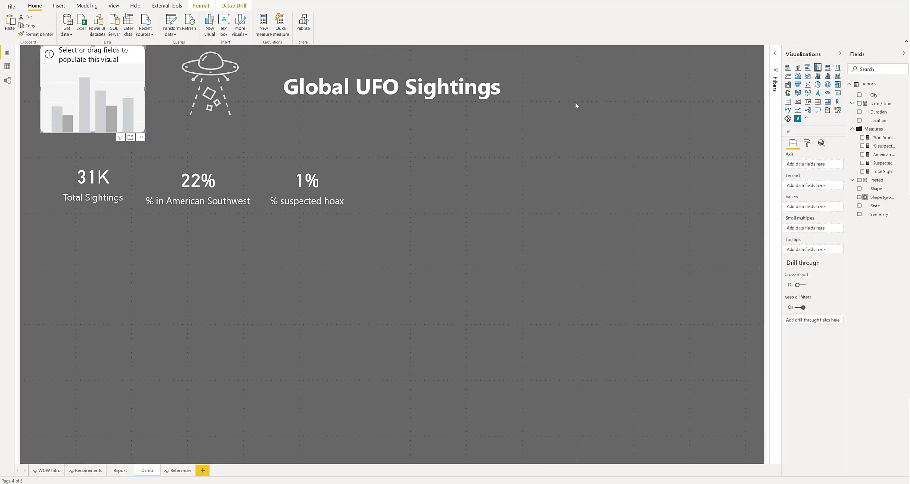
drag(92, 63, 96, 248)
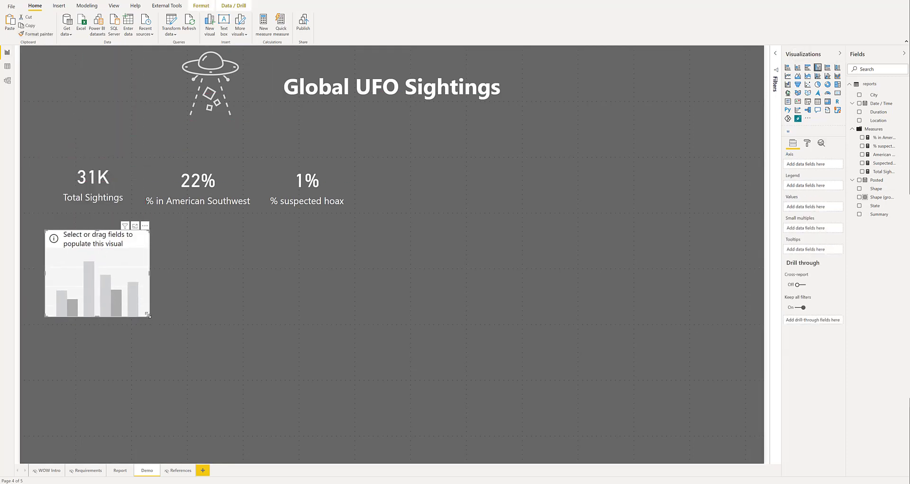
drag(147, 318, 351, 423)
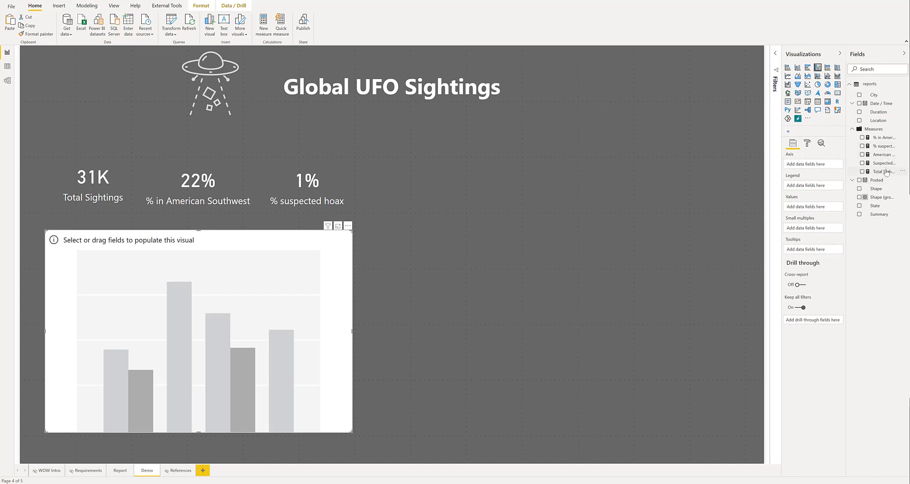
drag(886, 173, 823, 207)
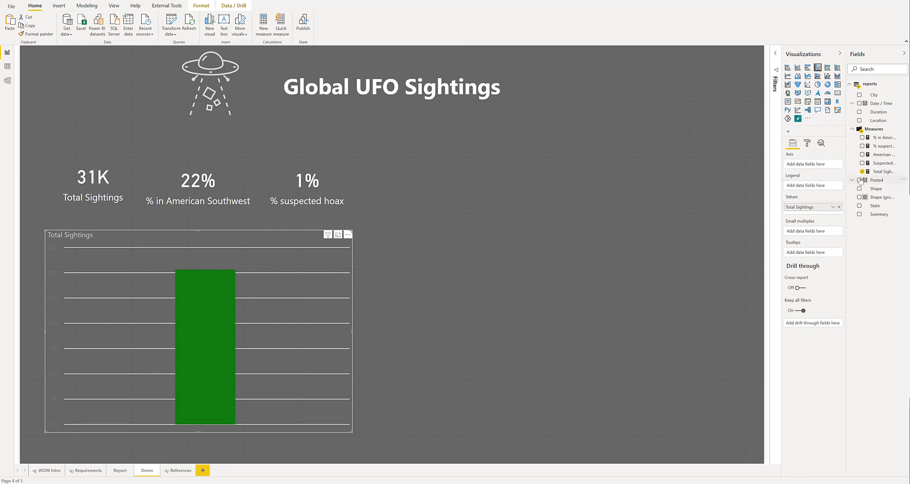
drag(865, 183, 801, 167)
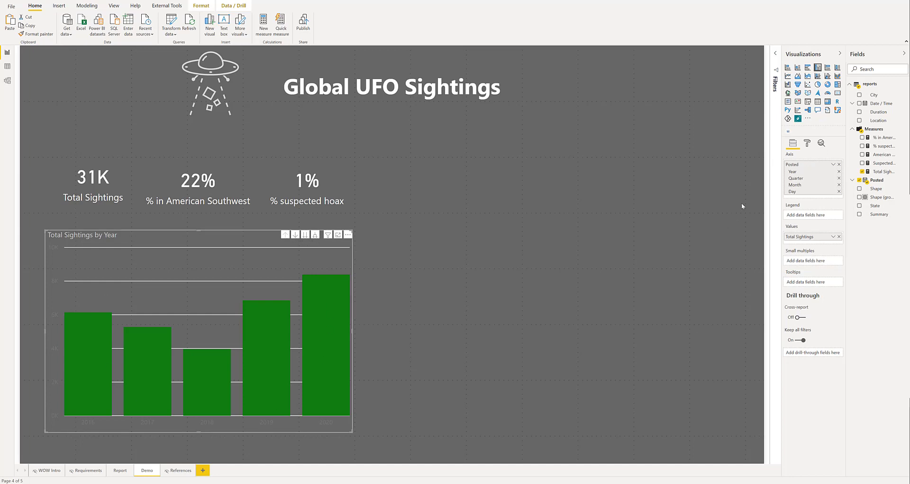
Change the column chart's default data color to light blue.
click(808, 144)
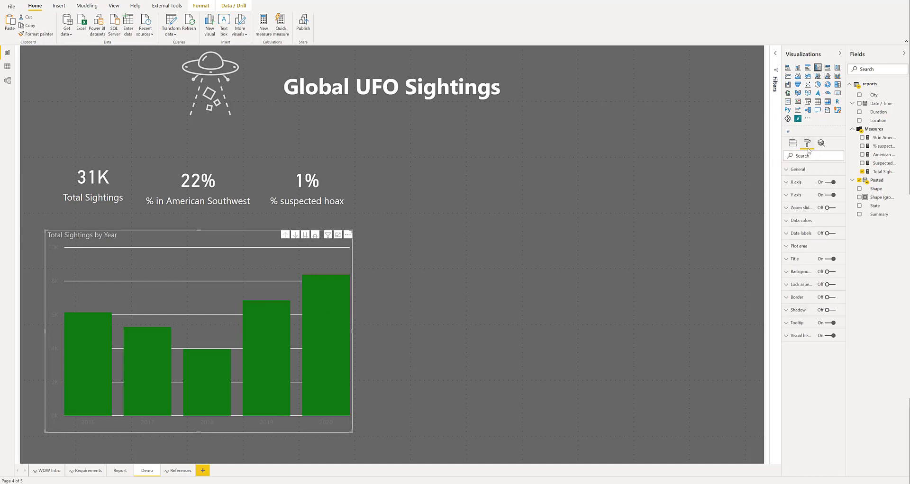
click(800, 224)
click(799, 270)
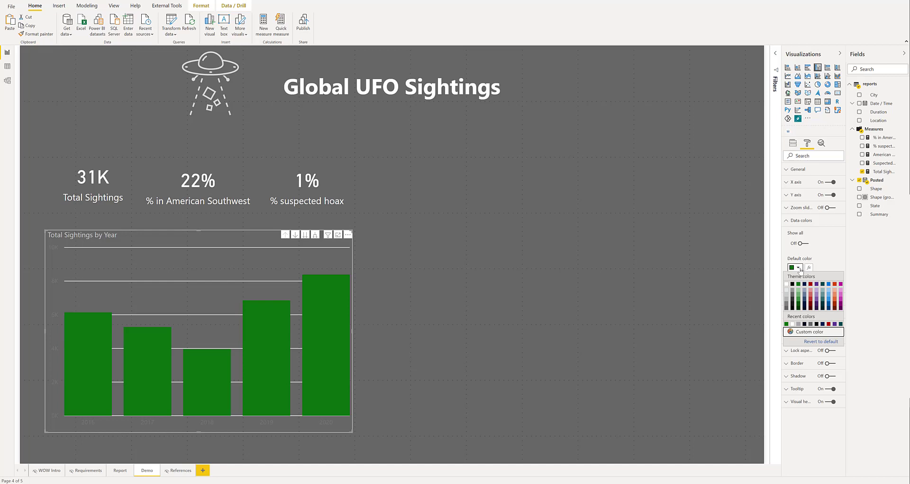
click(829, 292)
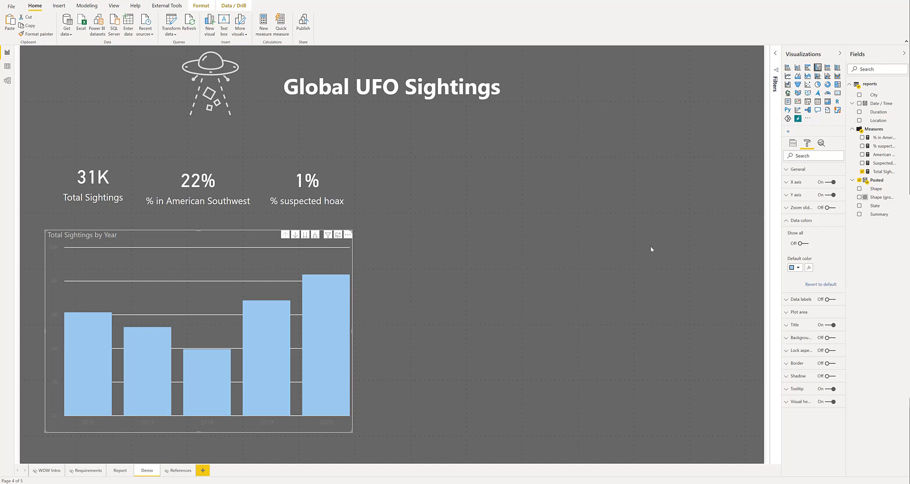
click(788, 221)
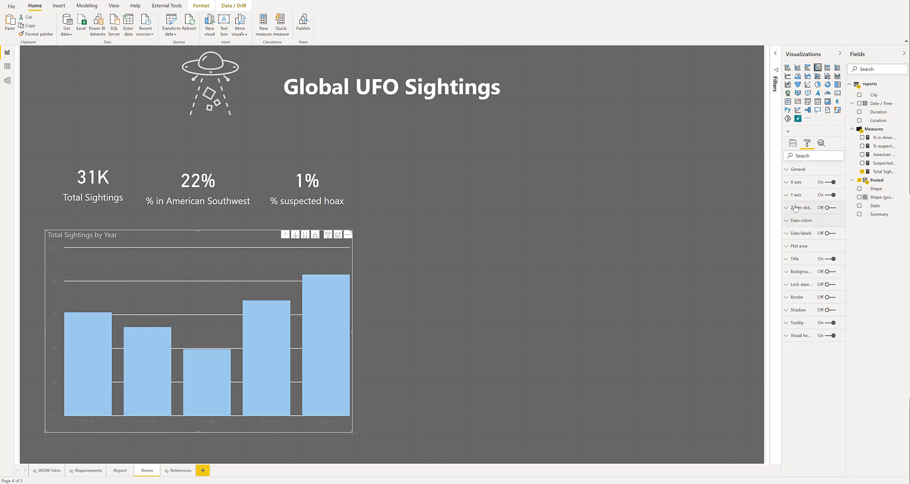
Turn off the chart's Y axis gridlines and set the Y axis labels to 12 pt white text.
click(794, 196)
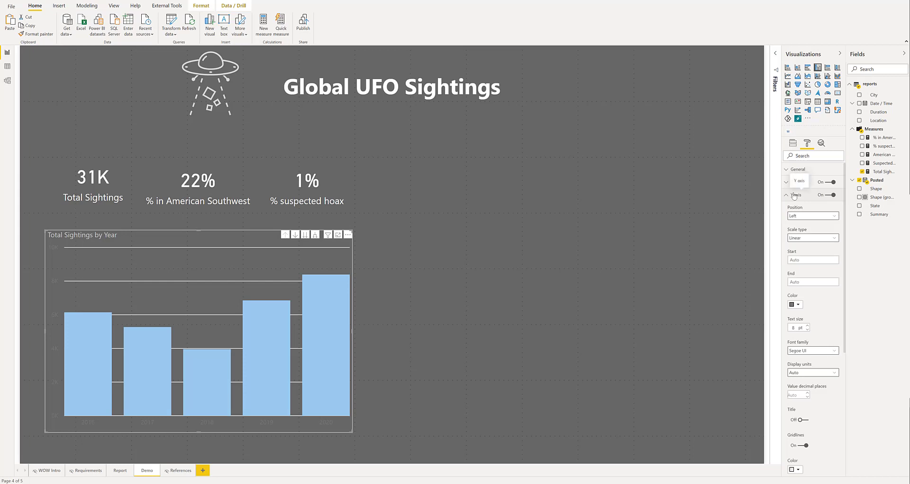
click(799, 446)
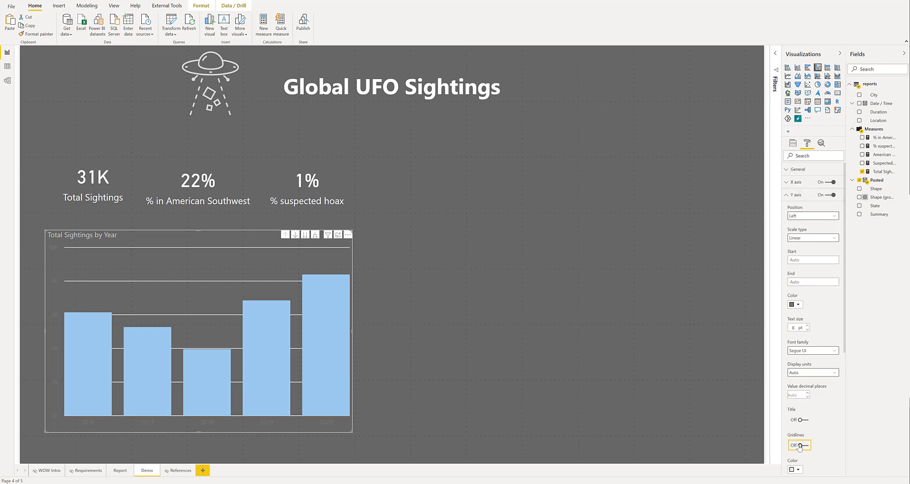
click(807, 325)
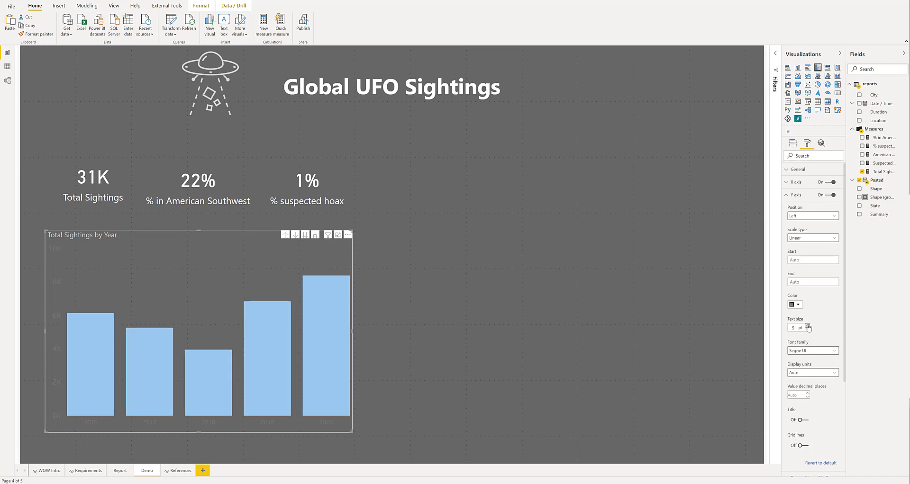
click(808, 326)
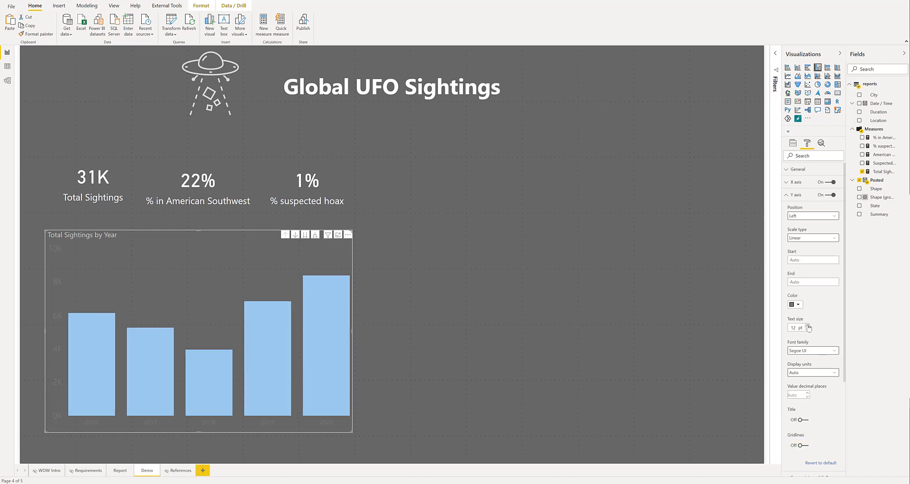
click(795, 304)
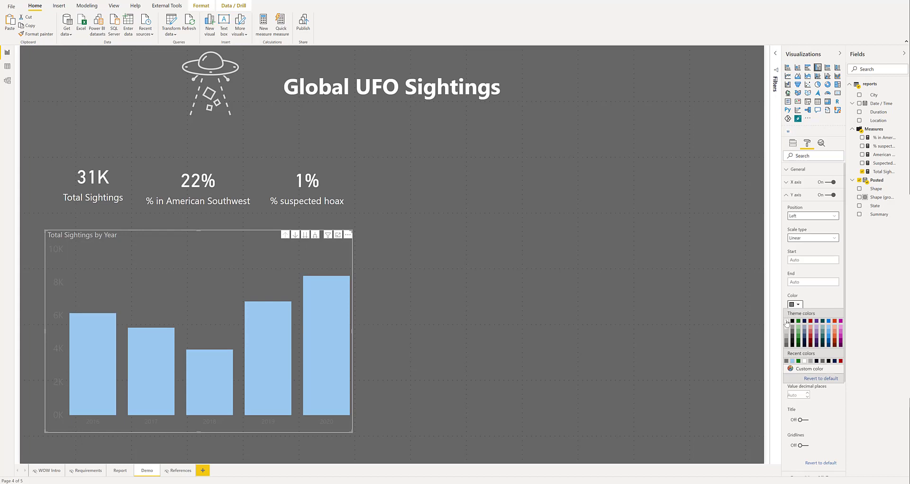
click(787, 321)
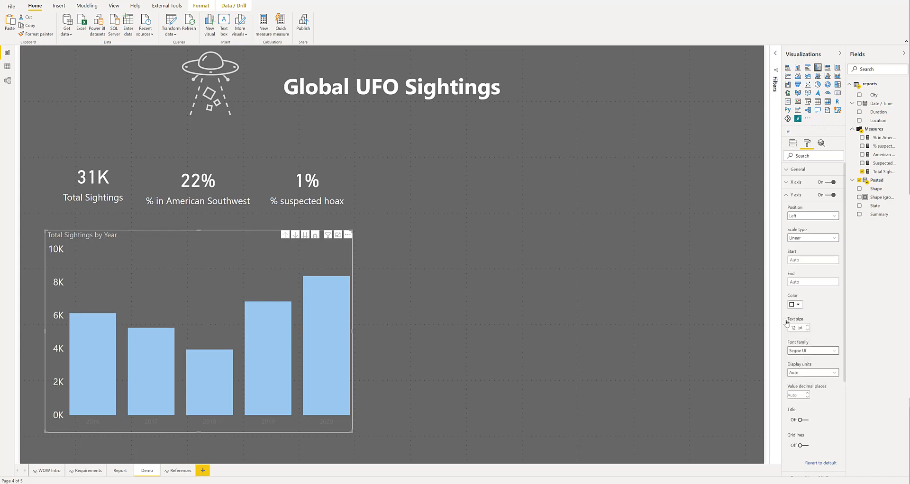
click(793, 194)
Set the chart's X axis labels to white at 12 pt, and move the chart up and slightly right, just below the cards.
click(793, 183)
click(796, 293)
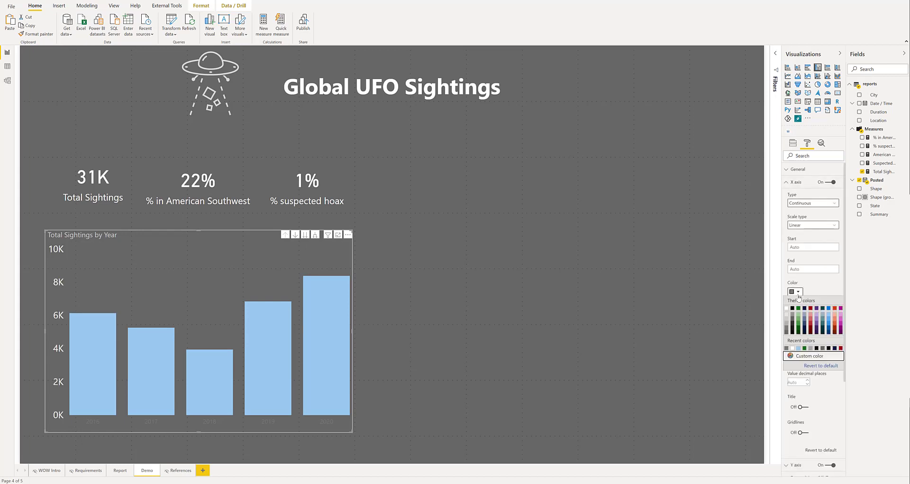
click(787, 310)
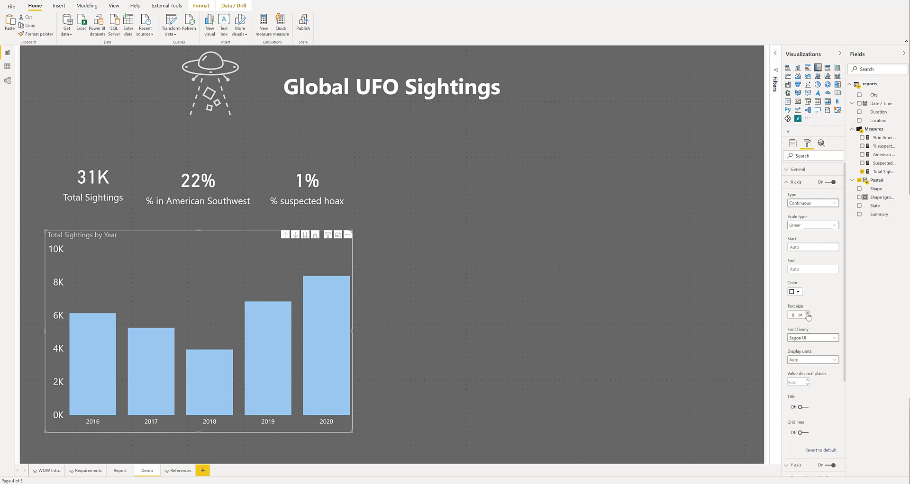
click(808, 313)
click(807, 313)
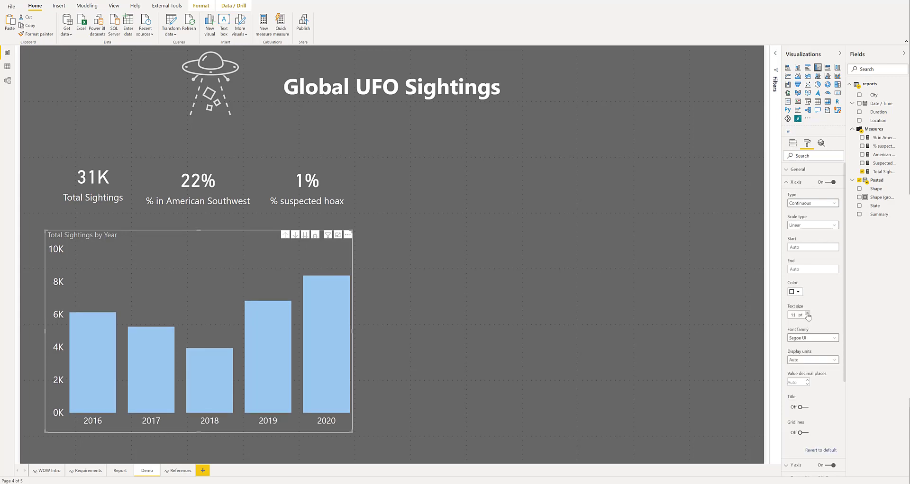
click(808, 314)
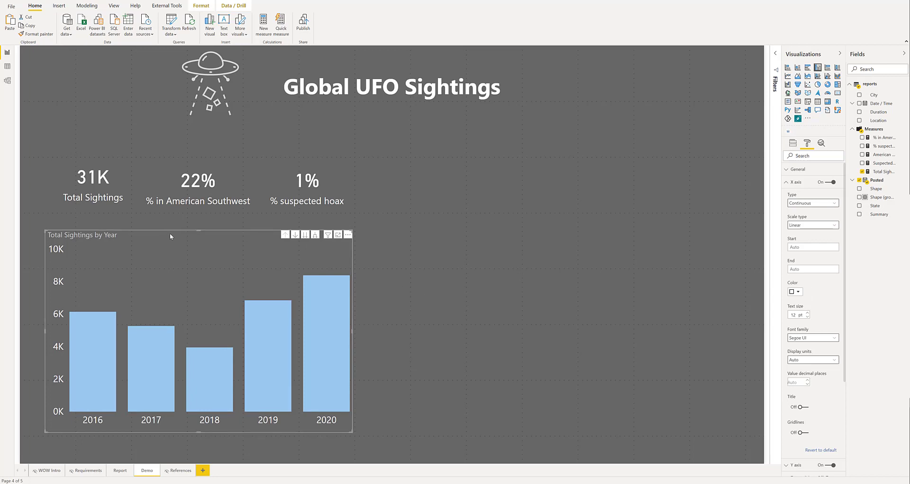
drag(171, 233, 178, 222)
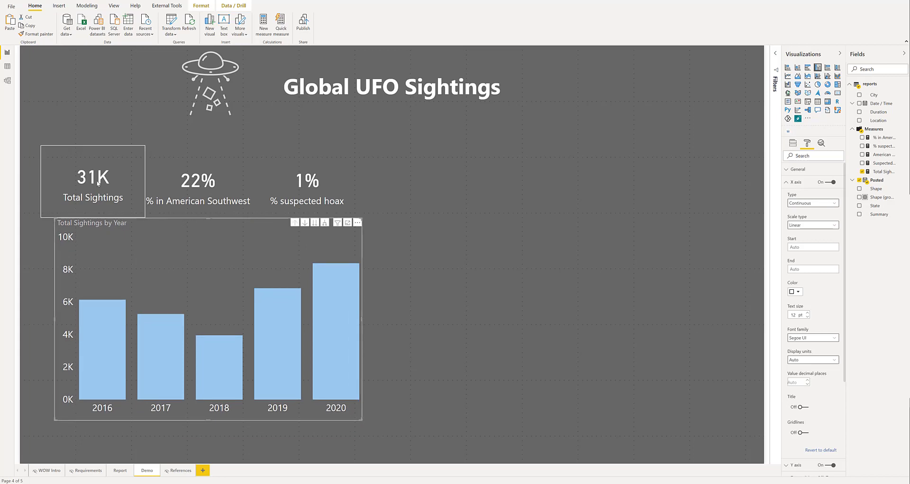
Align the tops of the three KPI cards and distribute them horizontally.
click(127, 187)
ctrl+click(204, 190)
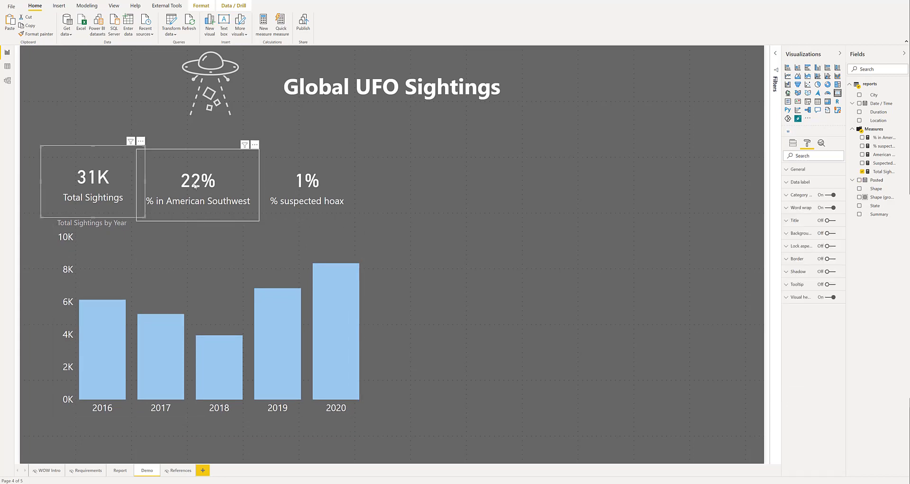
ctrl+click(264, 171)
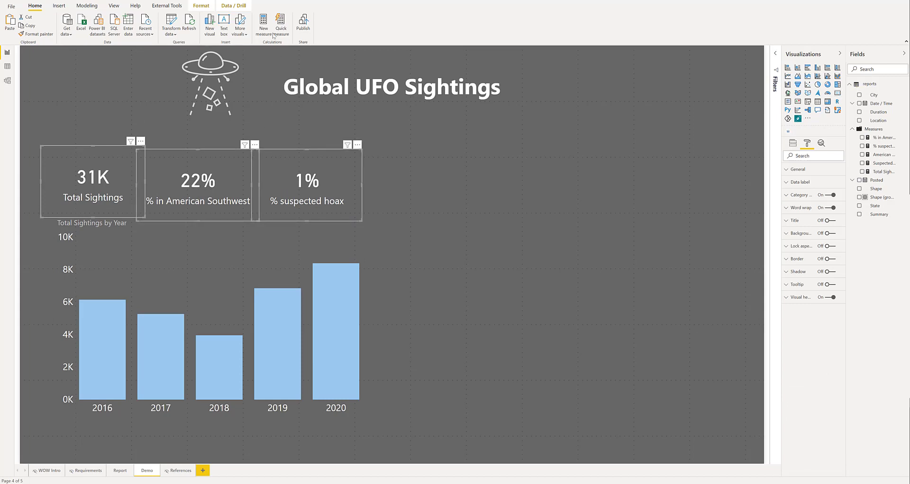
click(202, 7)
click(155, 23)
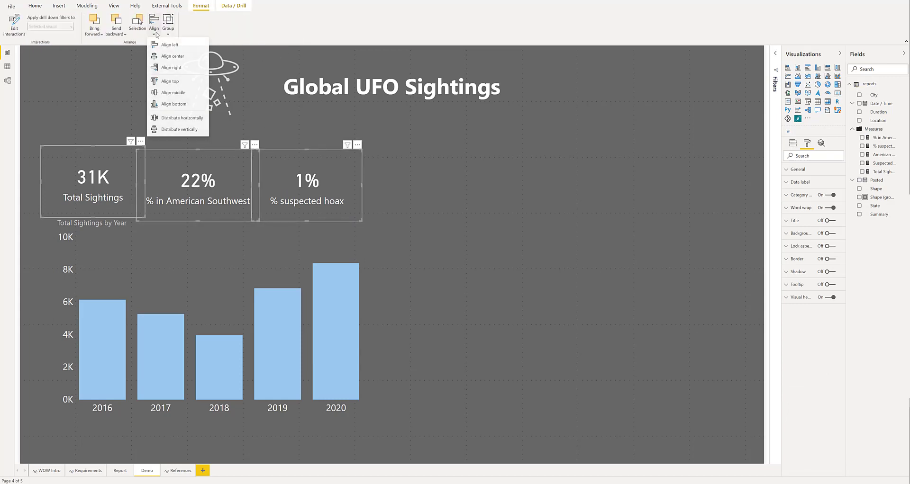
click(167, 82)
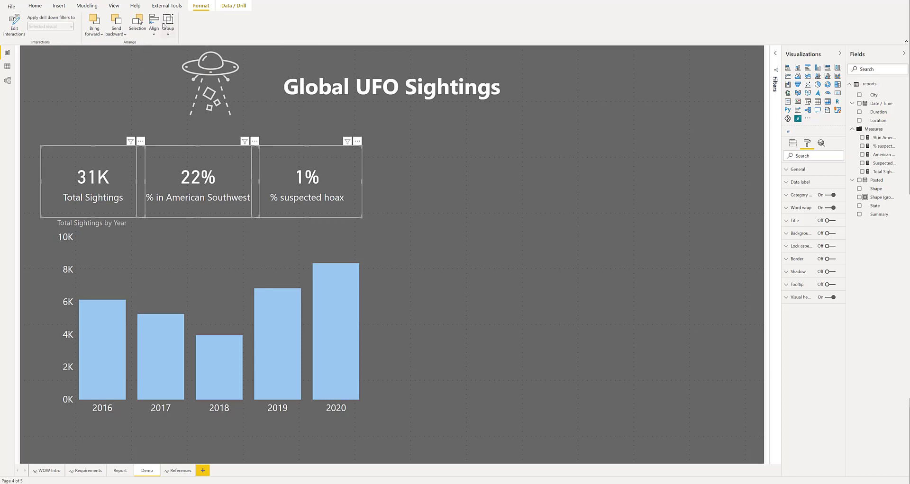
click(154, 25)
click(182, 119)
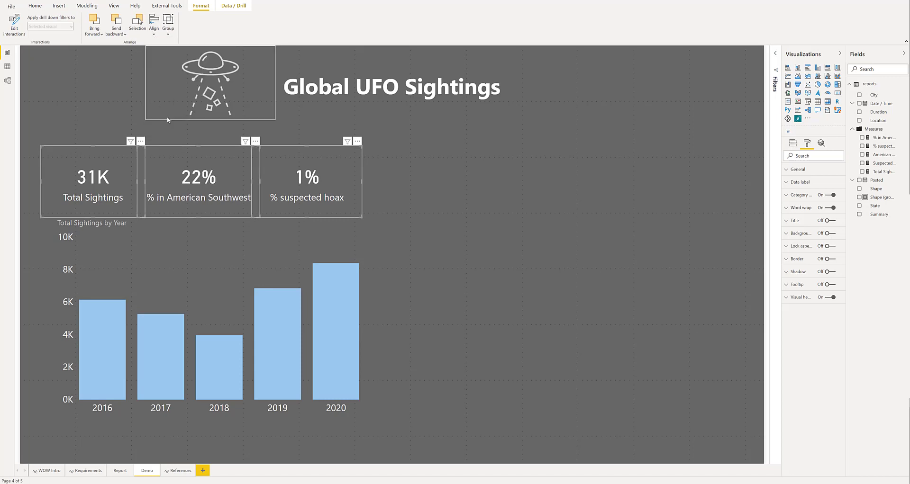
click(383, 261)
Nudge the column chart slightly left to center it under the card row, and leave the chart selected.
click(302, 244)
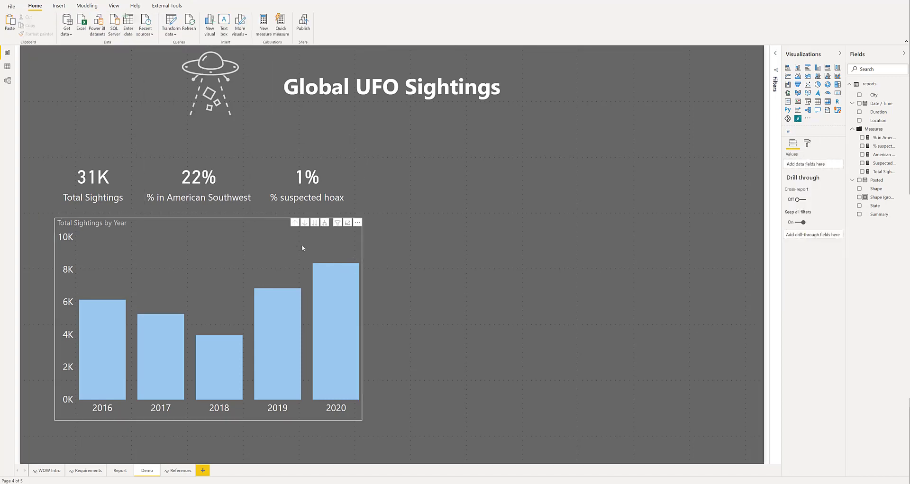
drag(301, 244, 297, 243)
click(388, 326)
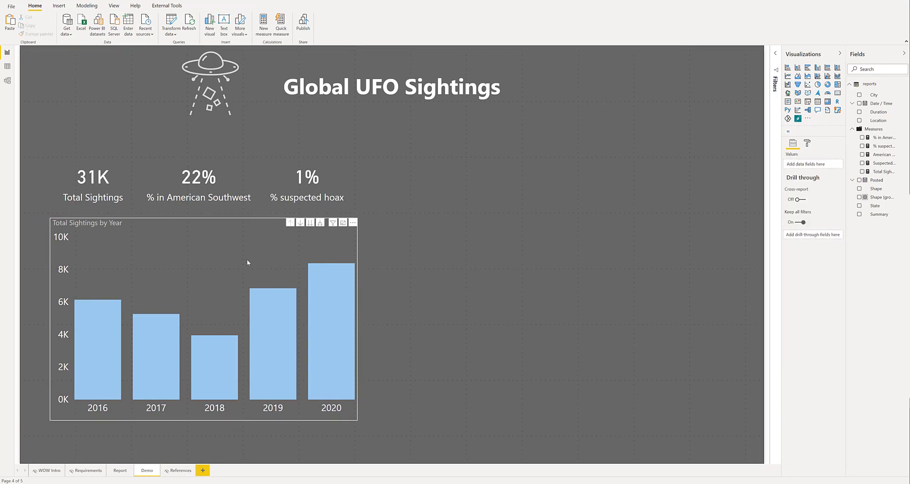
click(209, 260)
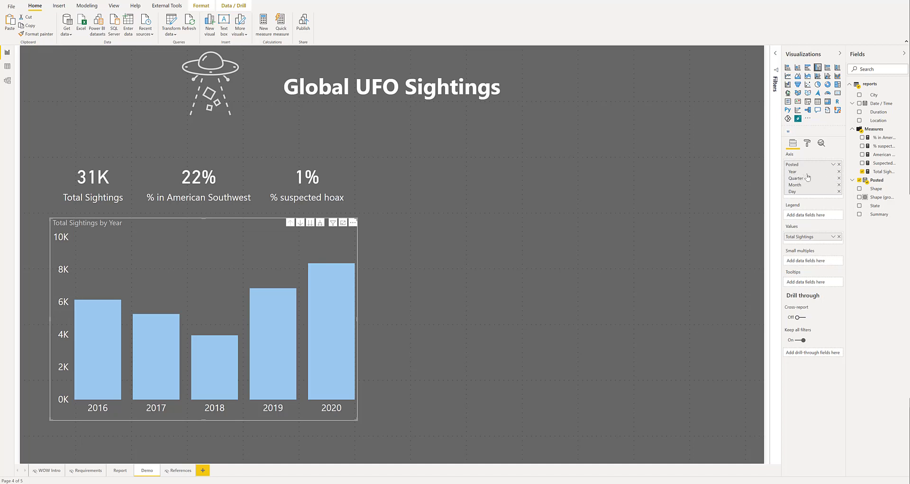
Turn on drill-down for the column chart, drill into the 2020 column's quarters, and drill back up to years.
click(300, 223)
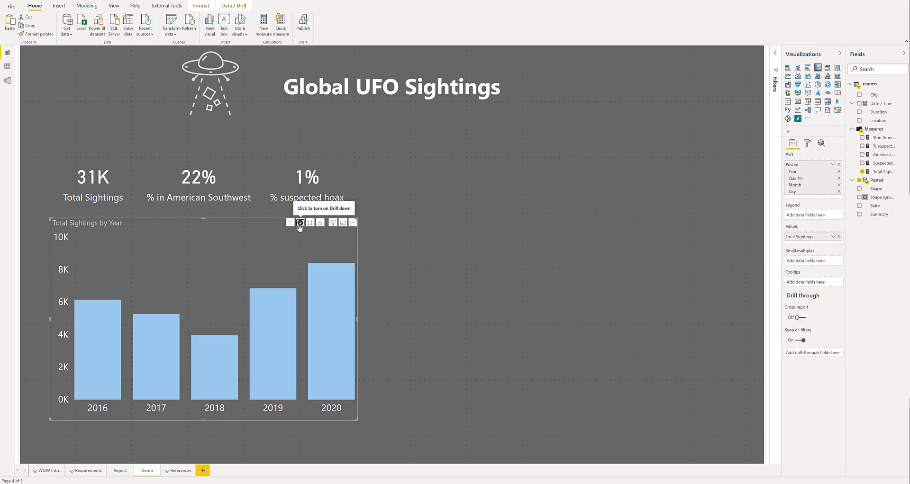
click(331, 294)
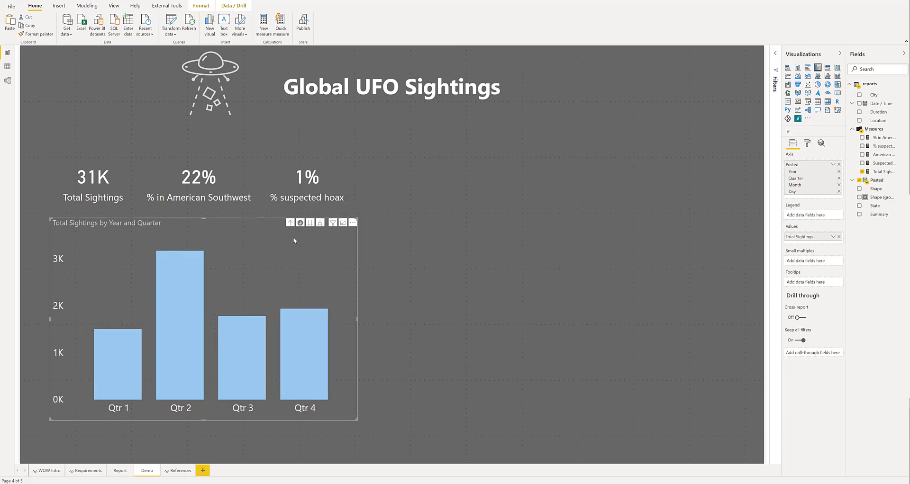
click(290, 223)
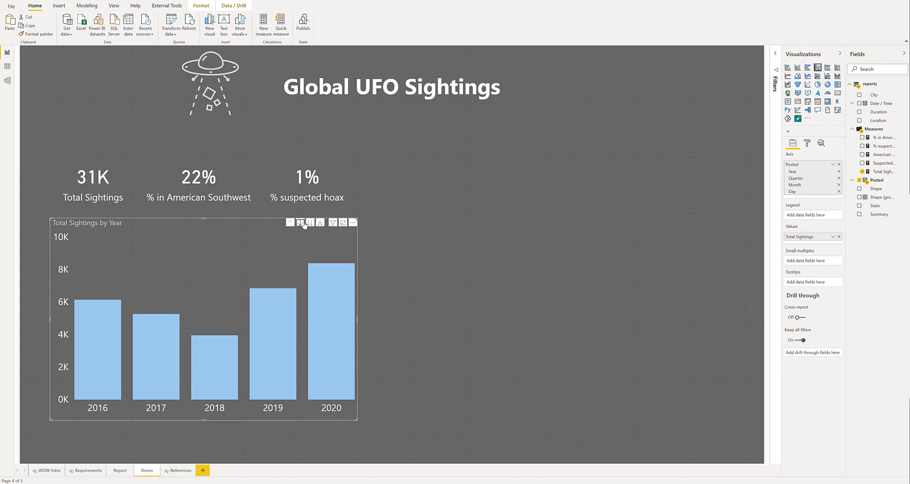
Expand the whole chart down the date hierarchy to quarter and month, and return it to the year level.
click(320, 223)
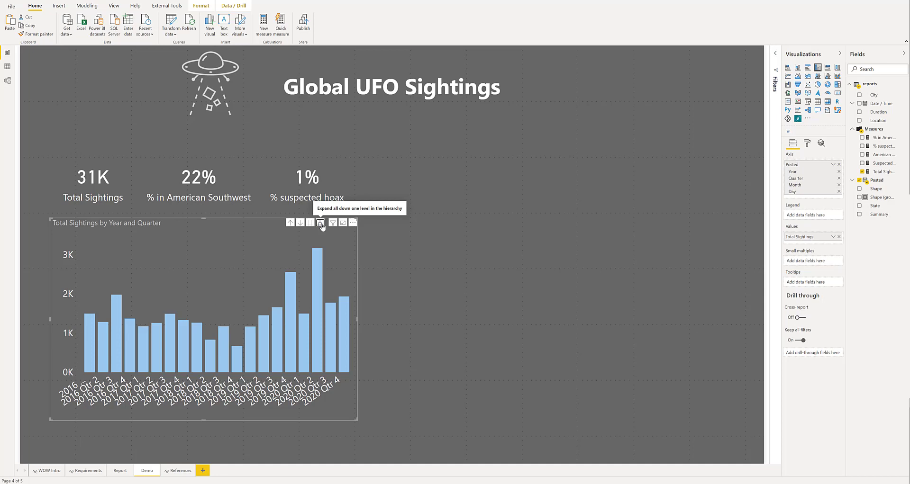
click(320, 223)
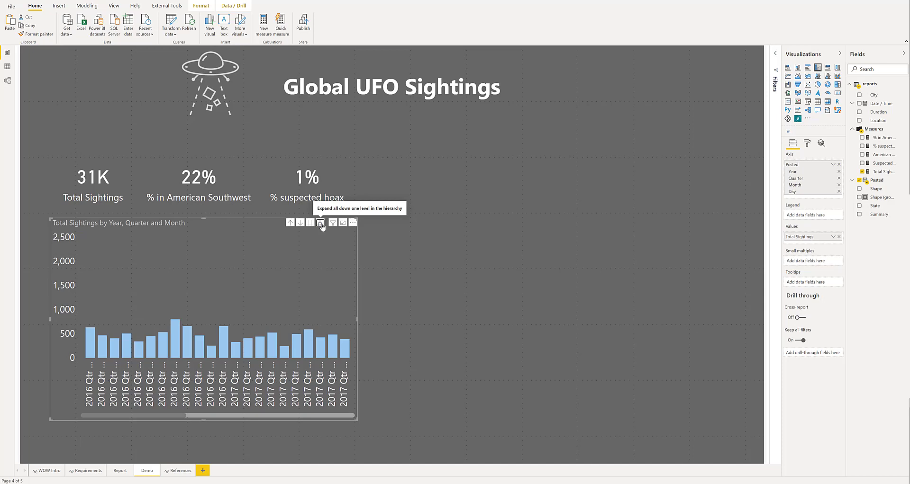
click(290, 223)
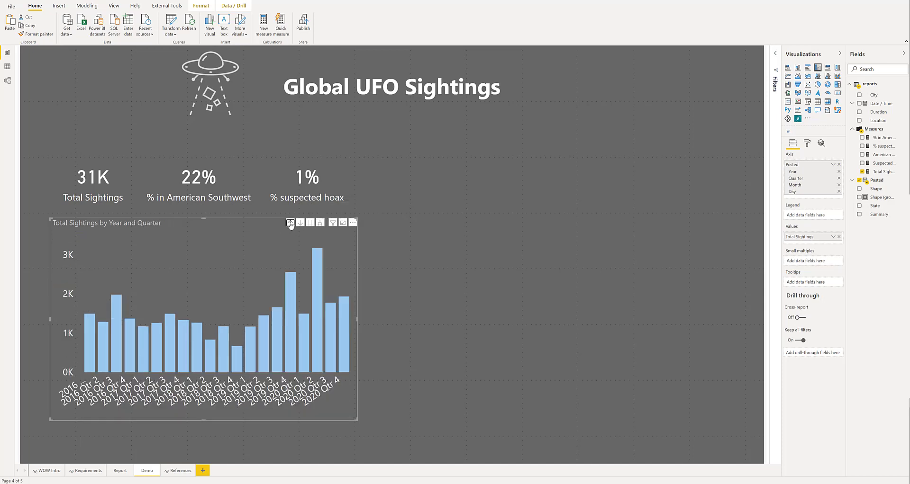
click(290, 223)
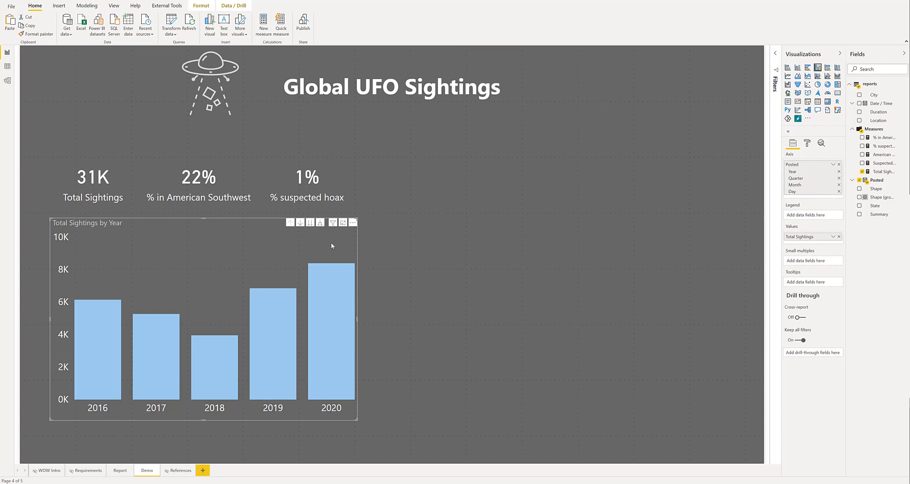
Switch the chart's axis from the date hierarchy to the plain Posted date, and add Shape beneath it on the axis.
click(833, 165)
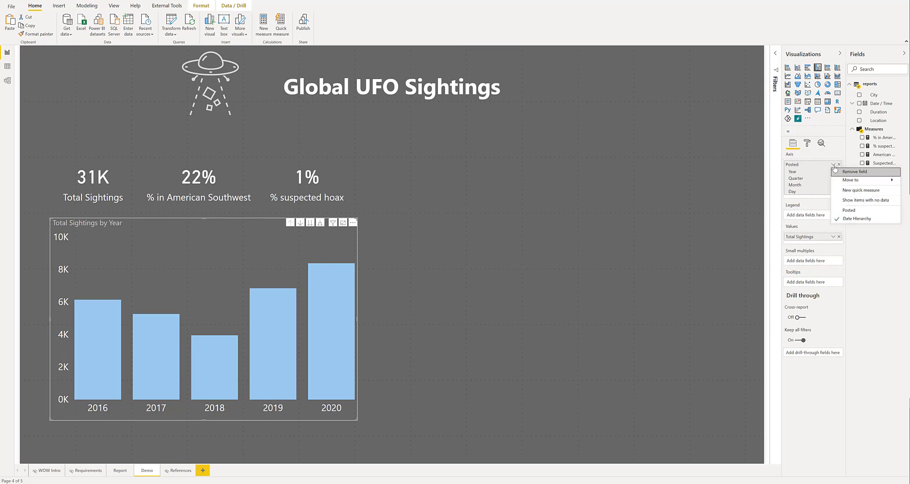
click(849, 211)
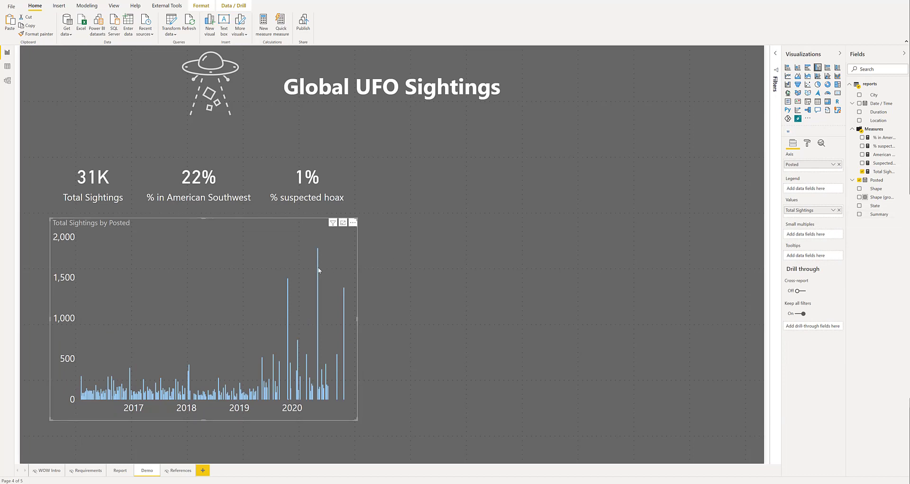
mouse_move(318, 271)
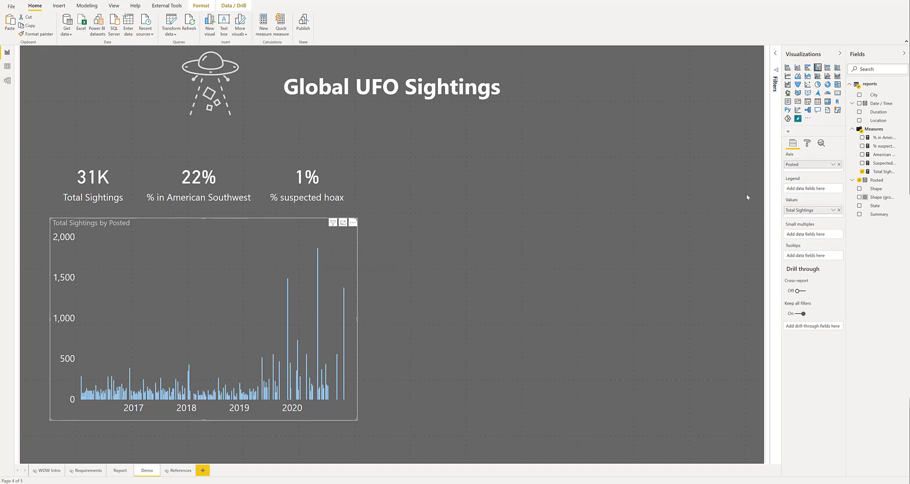
drag(894, 192, 827, 175)
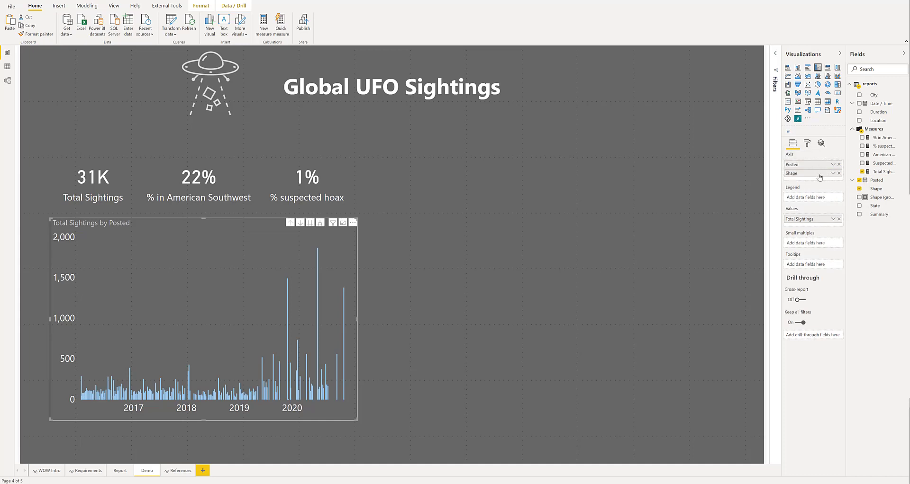
Drill into the chart's tallest 2020 column to see its sightings by shape, and drill back up to posted dates.
click(301, 223)
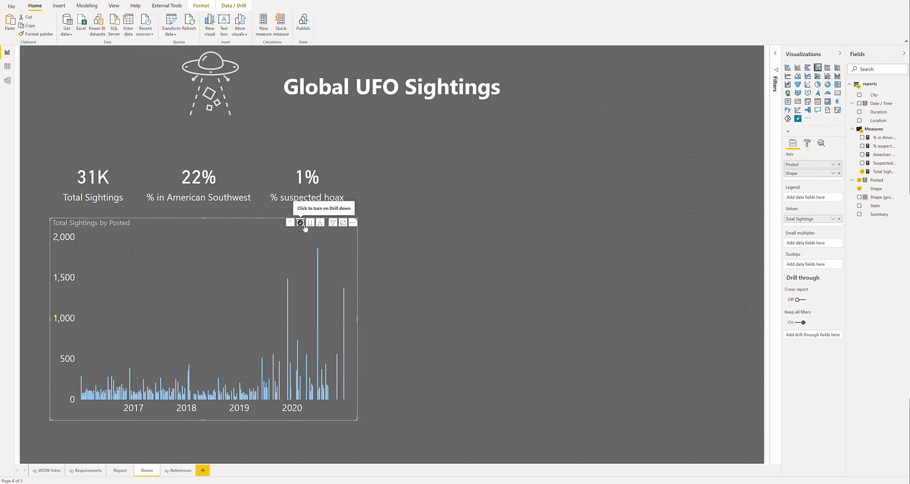
click(317, 253)
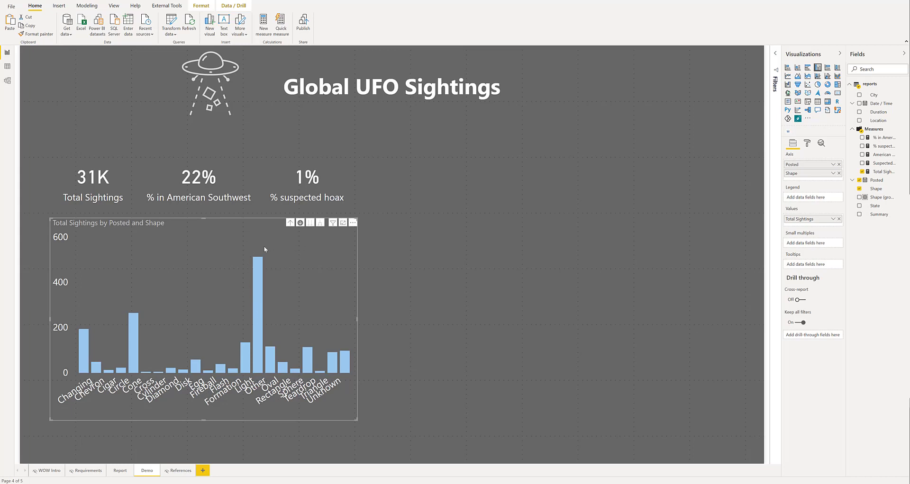
click(290, 223)
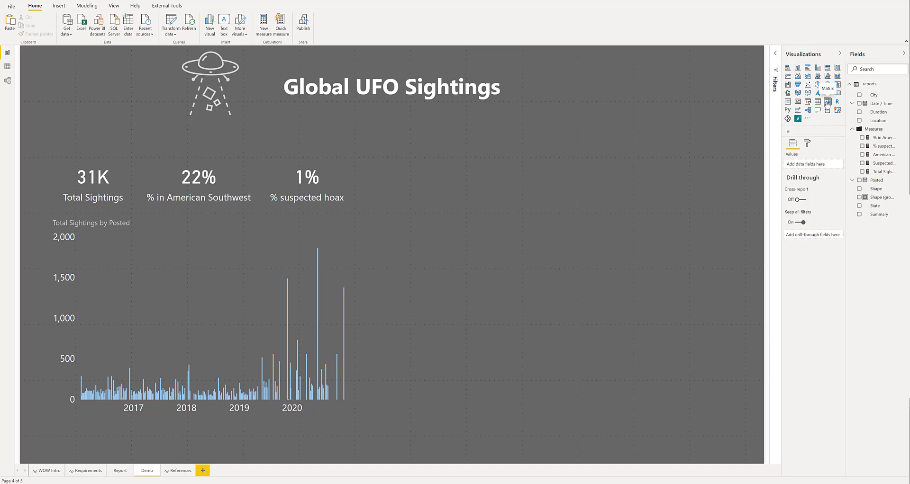
Add a matrix visual in the empty area beside the cards and chart, and enlarge it to fill that area.
click(828, 102)
drag(91, 73, 466, 196)
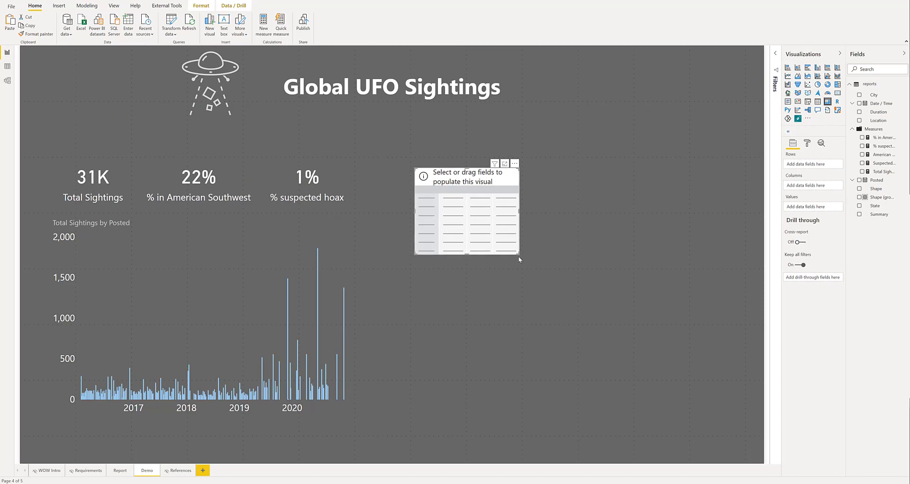
drag(520, 256, 664, 343)
drag(695, 369, 718, 398)
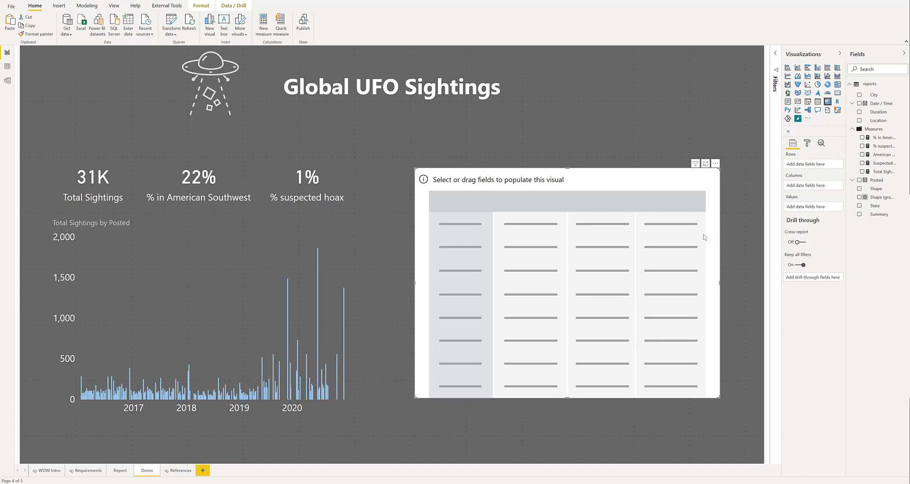
Use Total Sightings as the matrix values, with Location, Shape and Duration nested as its rows.
drag(850, 189, 818, 208)
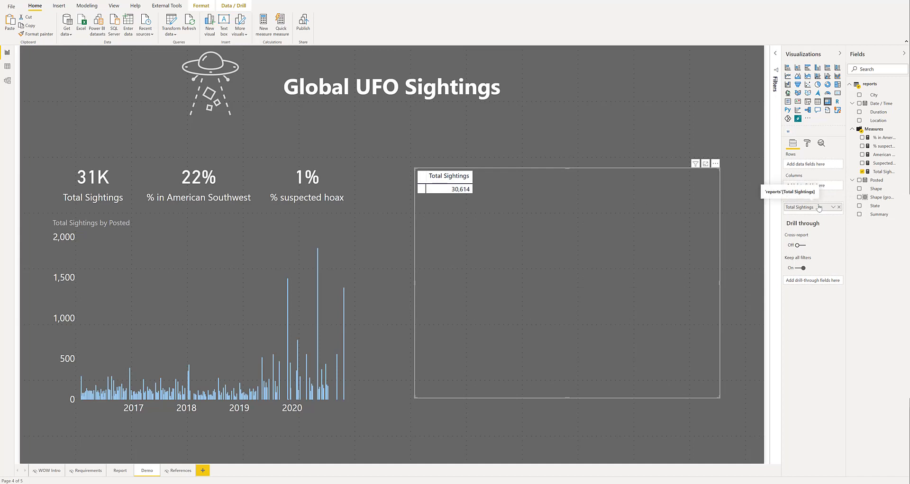
drag(870, 121, 809, 164)
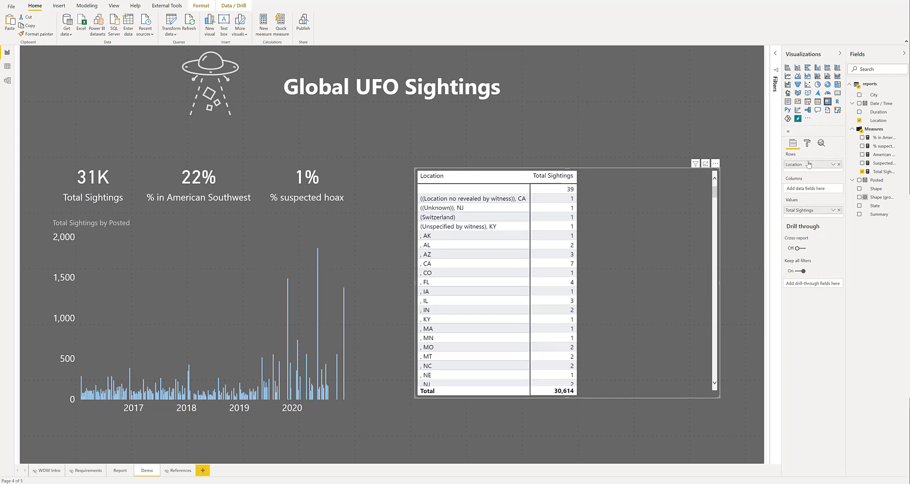
drag(872, 189, 817, 174)
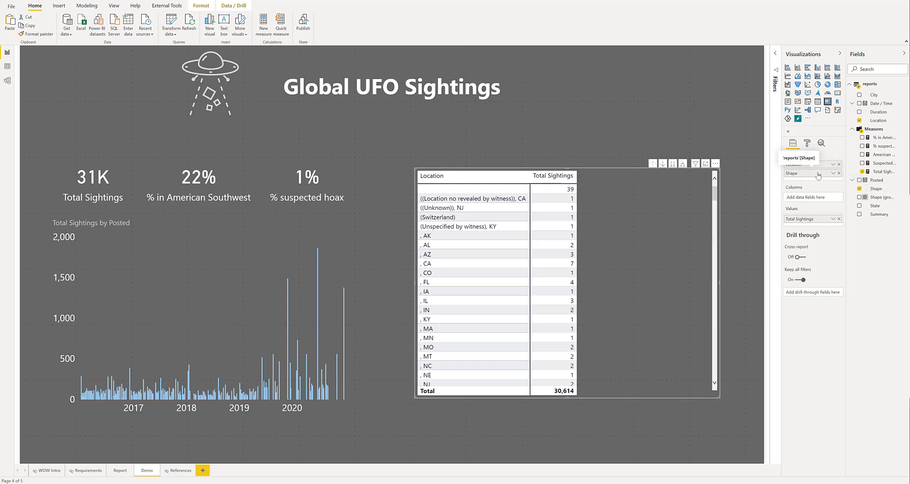
drag(875, 113, 811, 177)
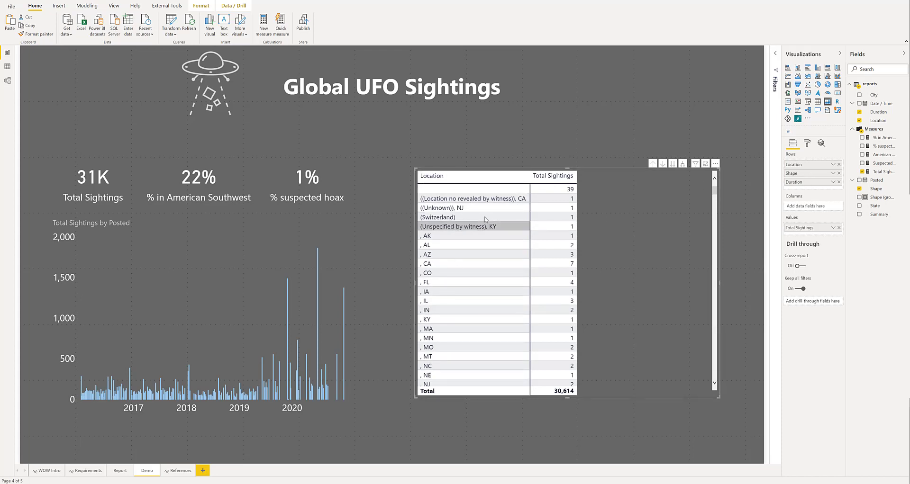
Check the distinct values of the Shape (groups) column in the reports data table without applying a filter.
click(7, 67)
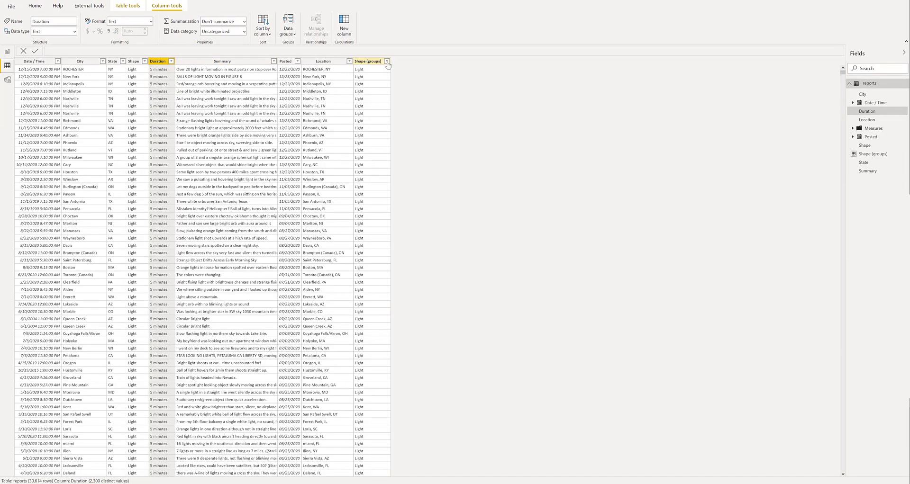
click(386, 61)
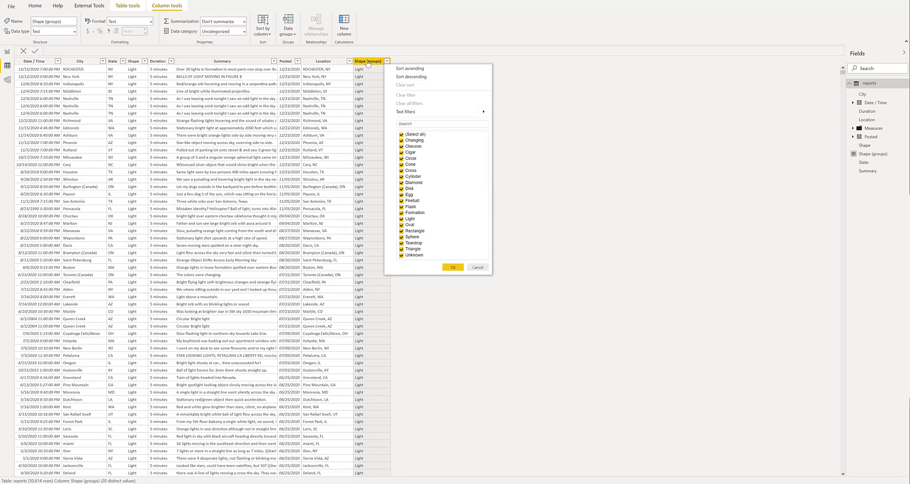
click(477, 267)
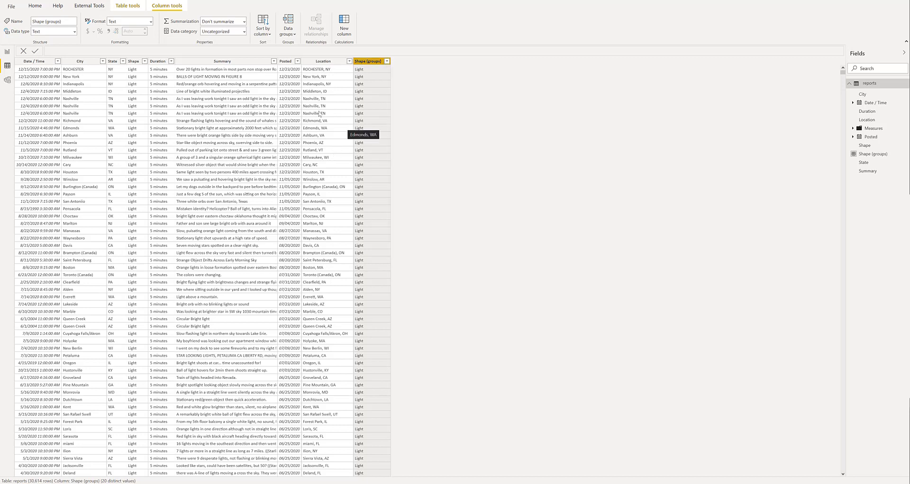
Examine the distinct values of the Duration column without applying a filter, and return to the report canvas.
click(171, 62)
click(172, 62)
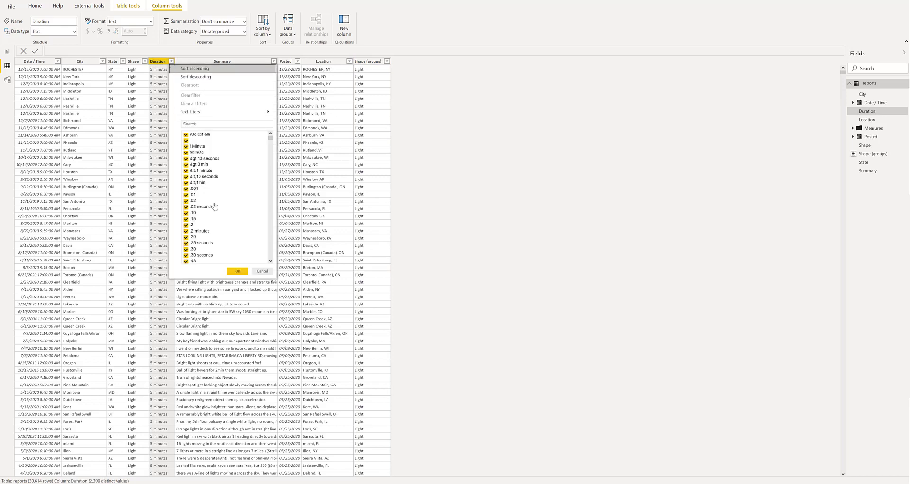
scroll(223, 227, down, 10)
scroll(223, 230, down, 10)
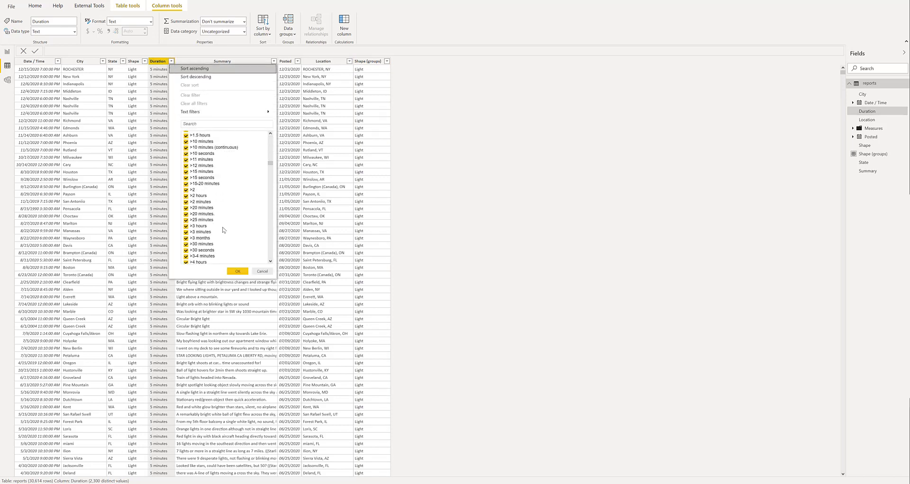
scroll(223, 230, up, 10)
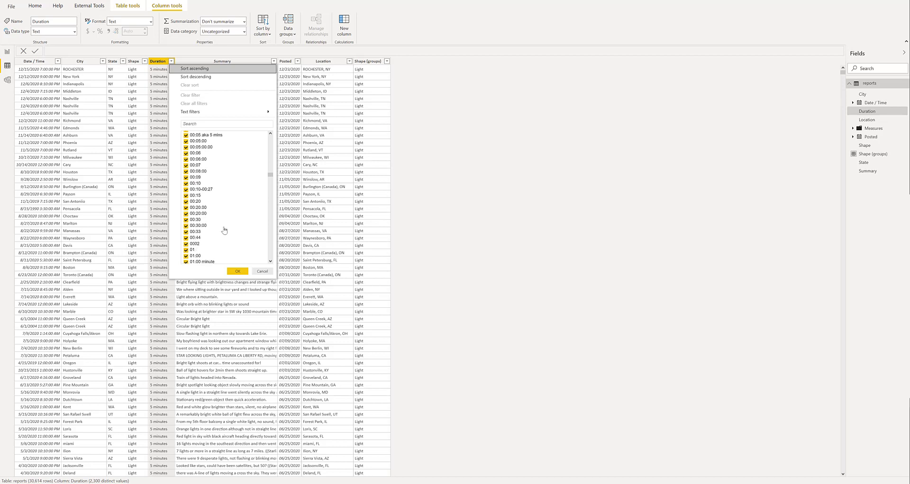
scroll(225, 222, up, 5)
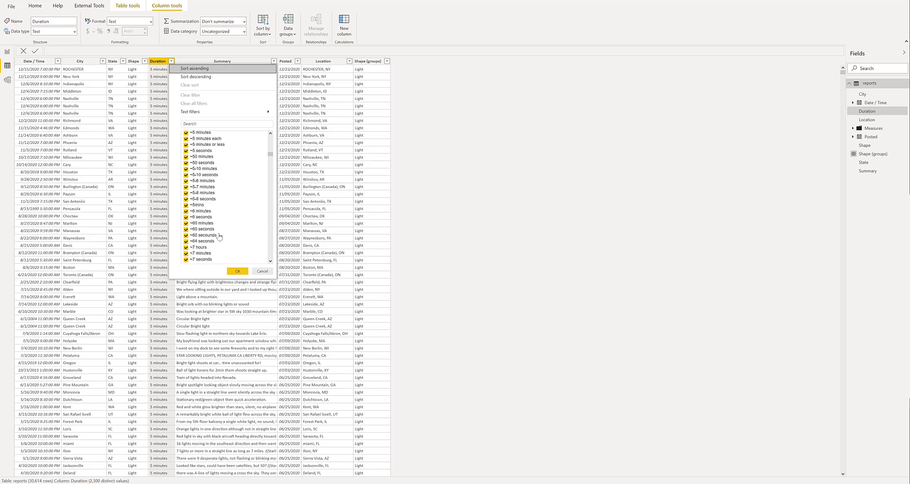
click(262, 272)
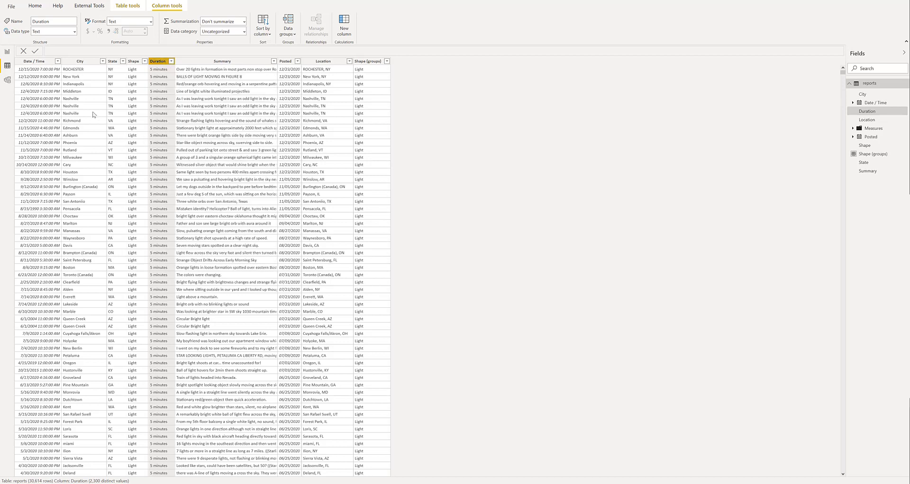
click(7, 52)
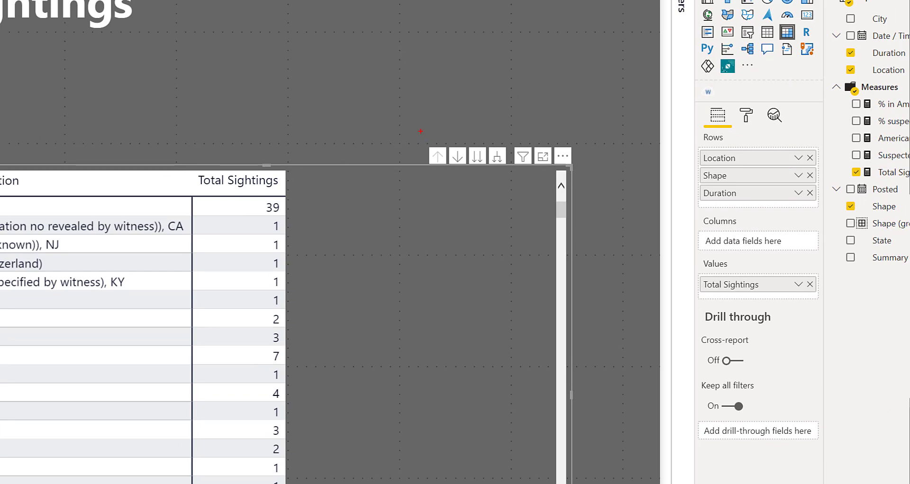
drag(421, 135, 607, 188)
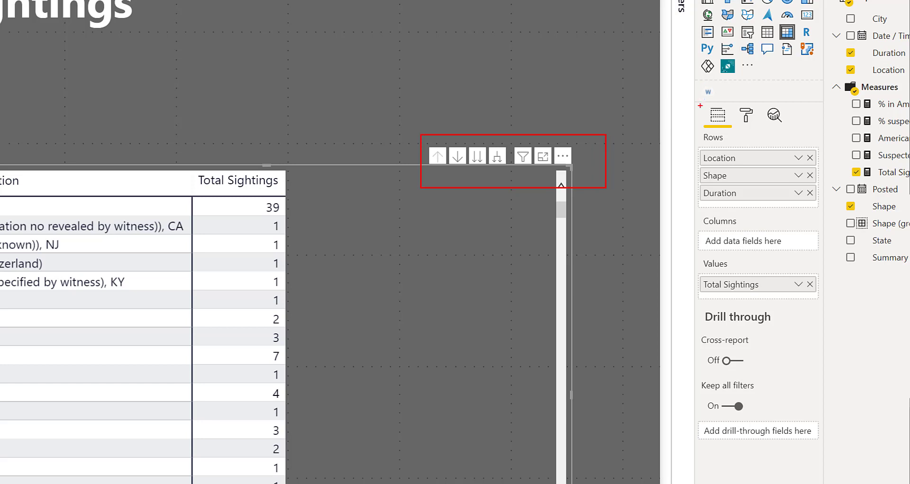
mouse_move(693, 132)
mouse_down()
mouse_move(788, 207)
mouse_move(828, 213)
mouse_up()
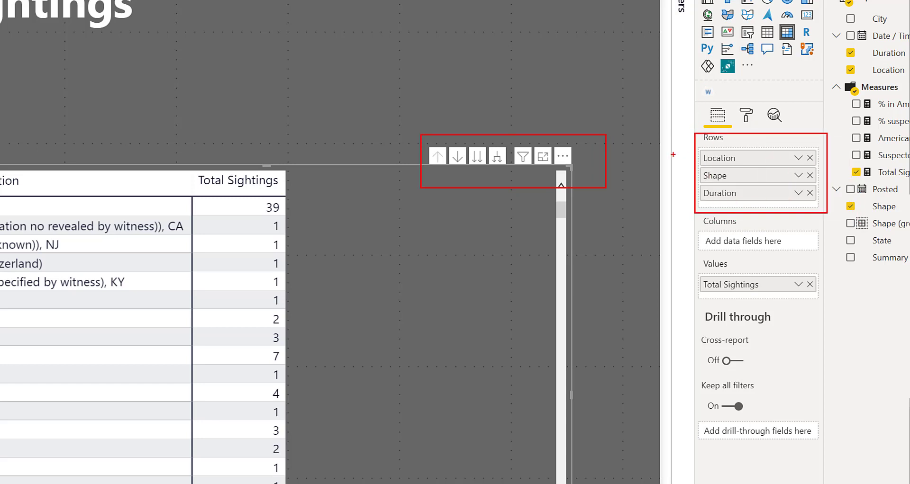
drag(674, 154, 706, 162)
drag(691, 174, 701, 173)
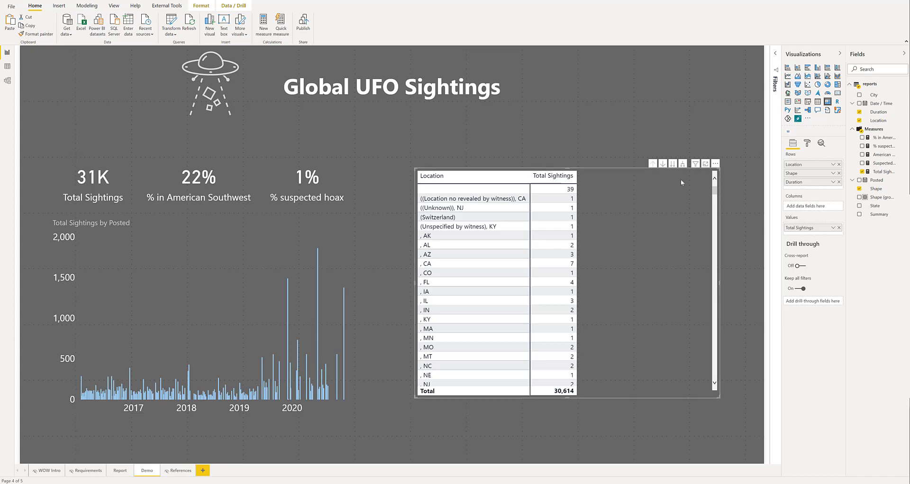
Set the matrix's grid text size to 13 pt.
click(808, 142)
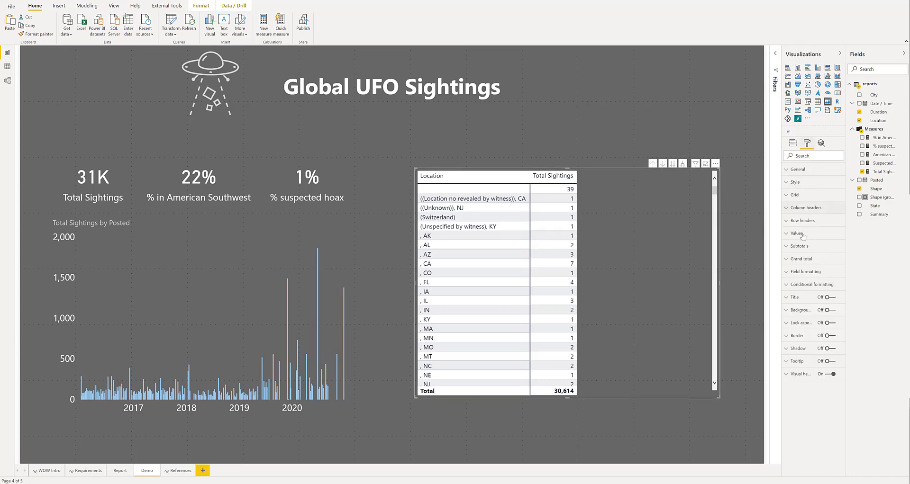
click(802, 196)
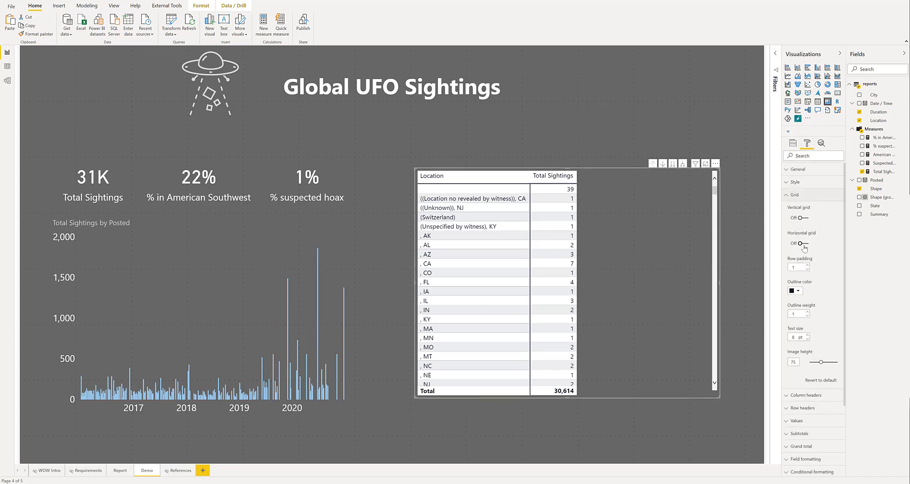
click(808, 335)
click(808, 335)
click(807, 335)
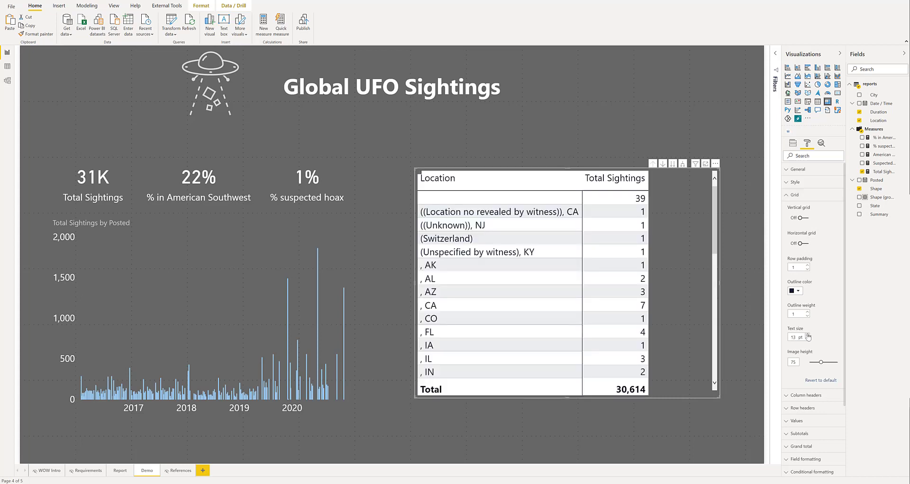
Set the matrix's grid text size to 14 pt and sort it by Total Sightings in descending order.
click(808, 336)
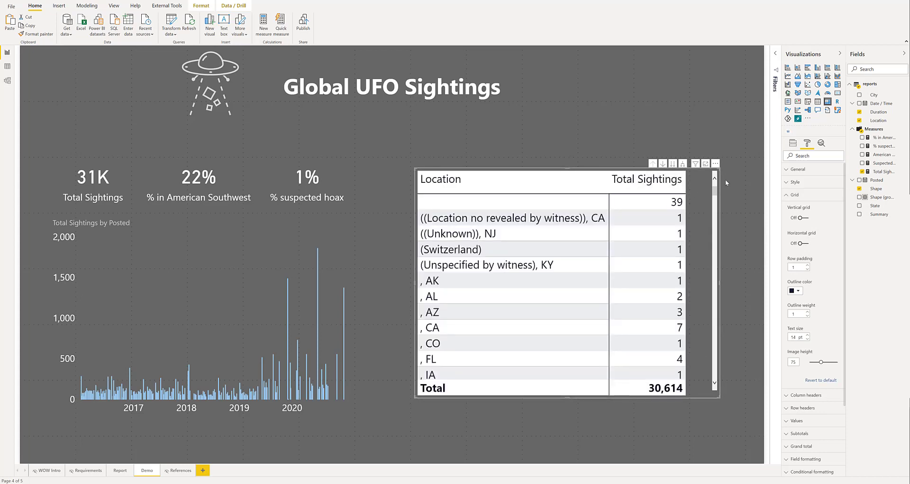
click(681, 187)
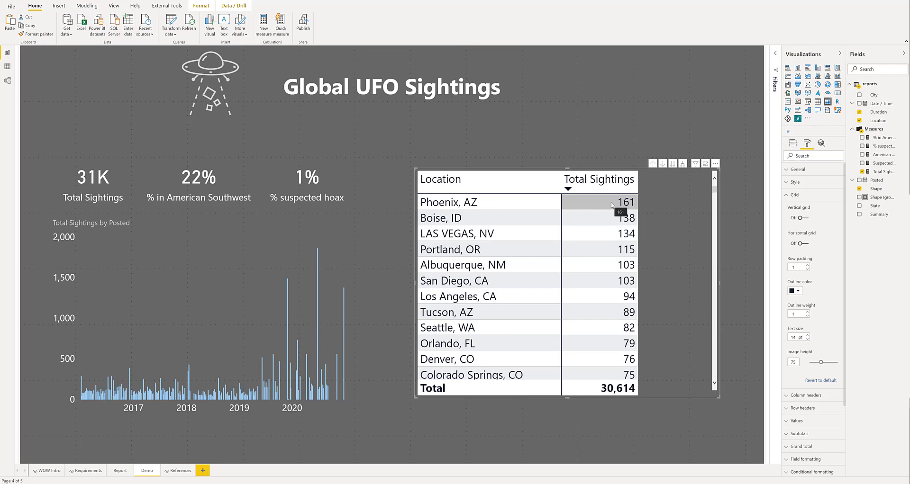
Expand all matrix rows one level to show the shapes under every location, and look through the nested rows.
click(682, 164)
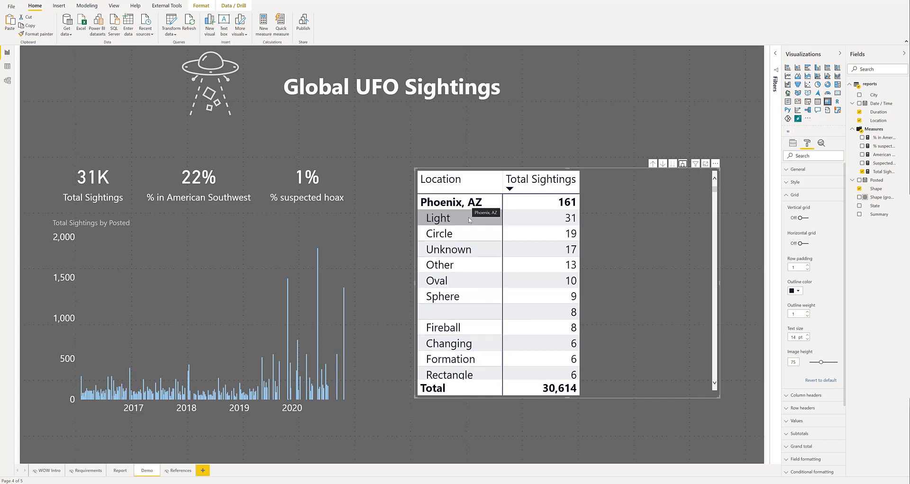
scroll(469, 220, down, 8)
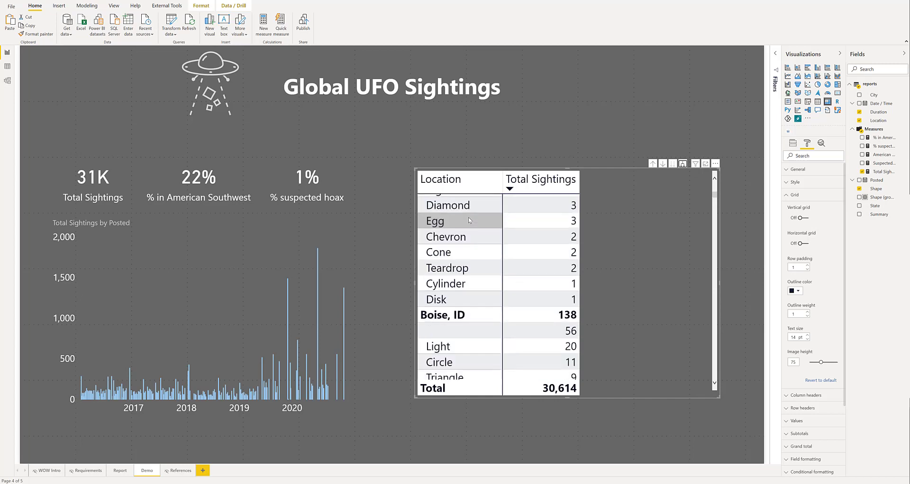
scroll(470, 232, down, 10)
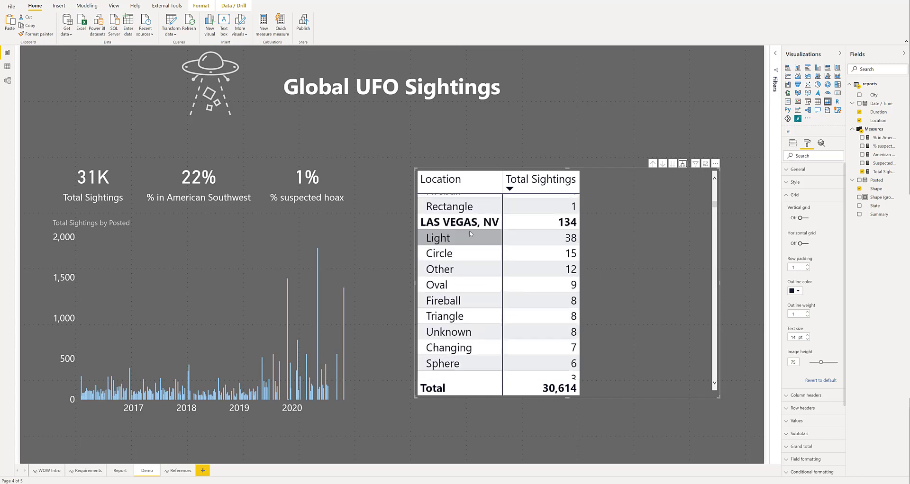
scroll(471, 213, up, 18)
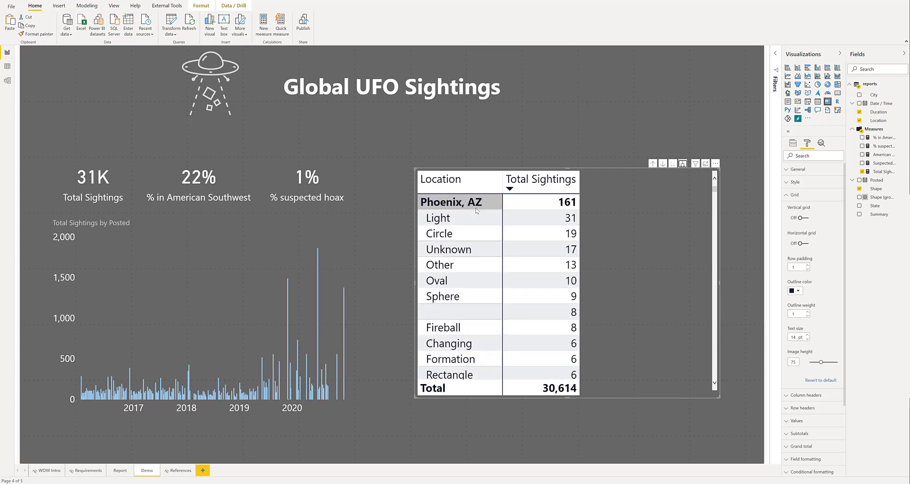
Expand all matrix rows another level down to Duration and look through the nested rows.
click(683, 163)
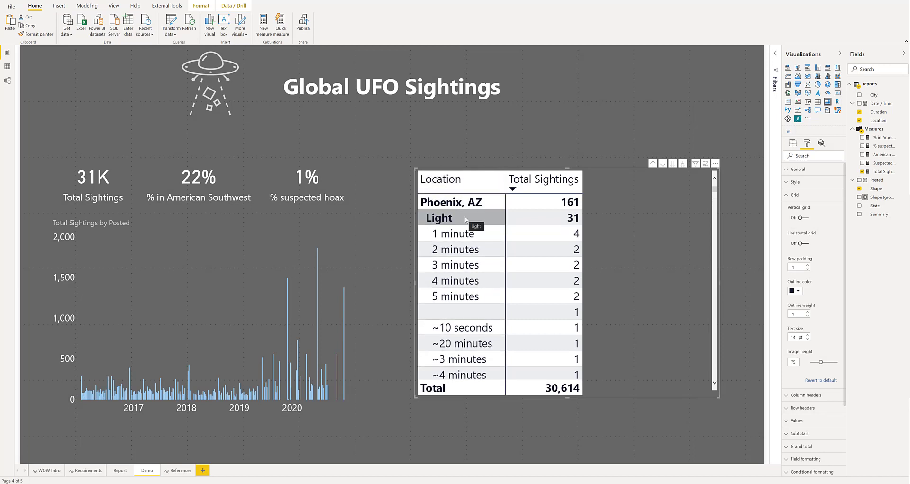
scroll(466, 220, down, 8)
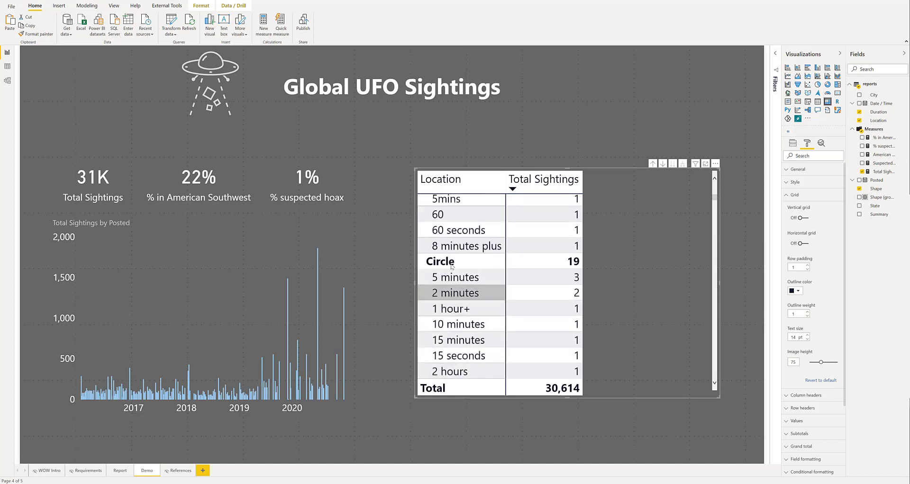
scroll(452, 264, down, 9)
scroll(457, 261, up, 9)
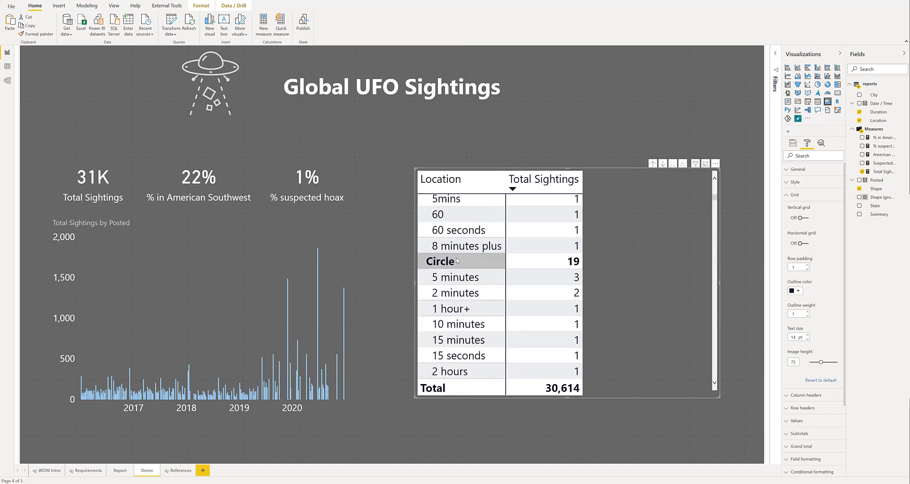
scroll(456, 261, up, 8)
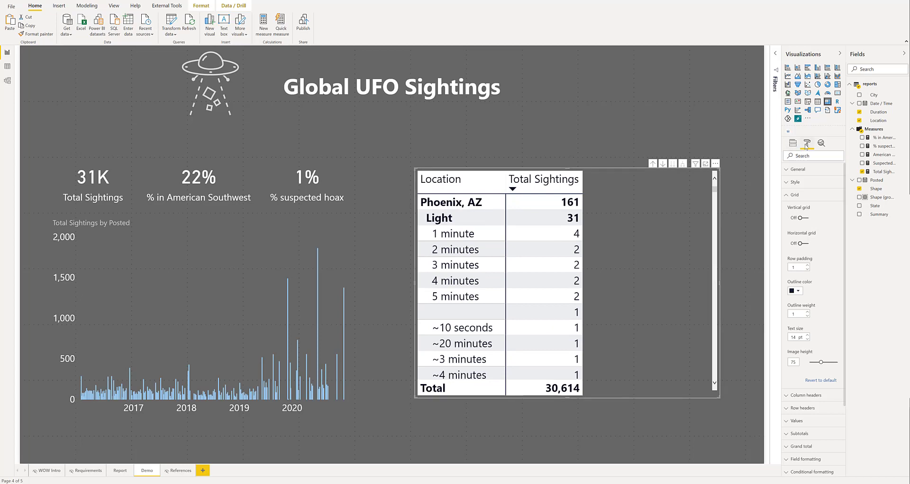
Apply the Minimal style to the matrix.
click(798, 194)
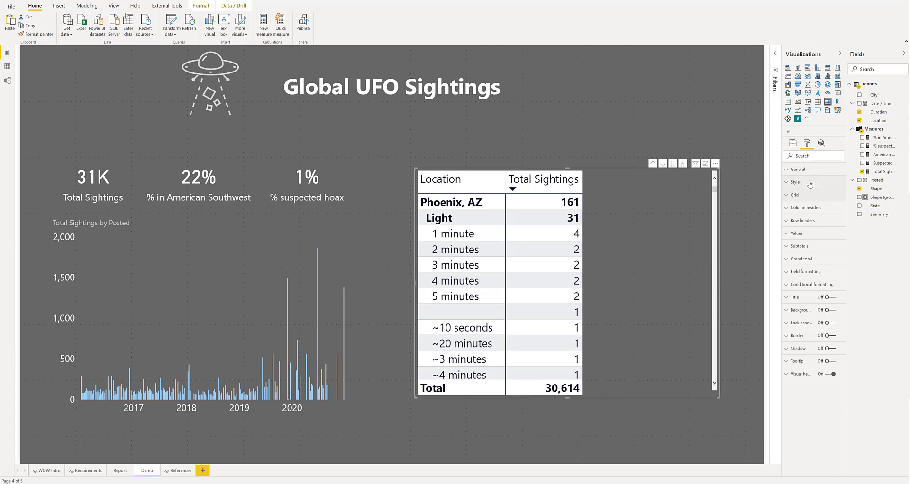
click(810, 183)
click(816, 203)
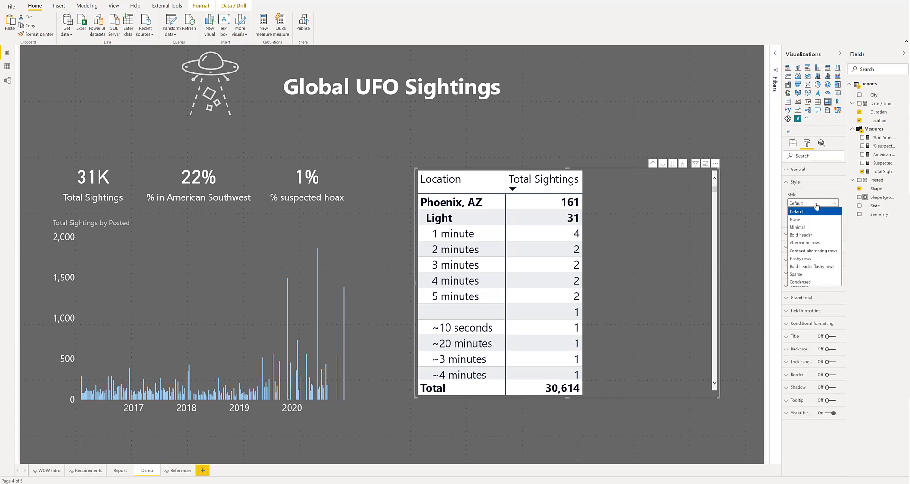
click(813, 228)
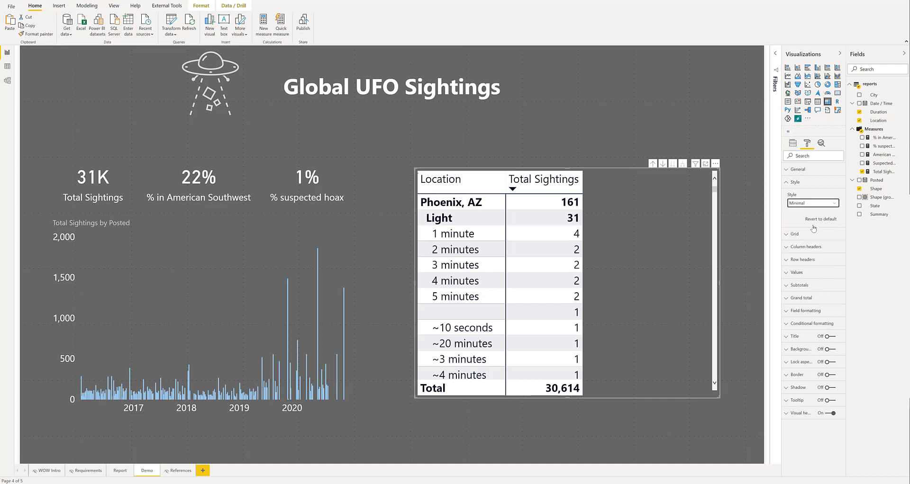
Try the None style on the matrix, and switch back to Minimal.
click(812, 204)
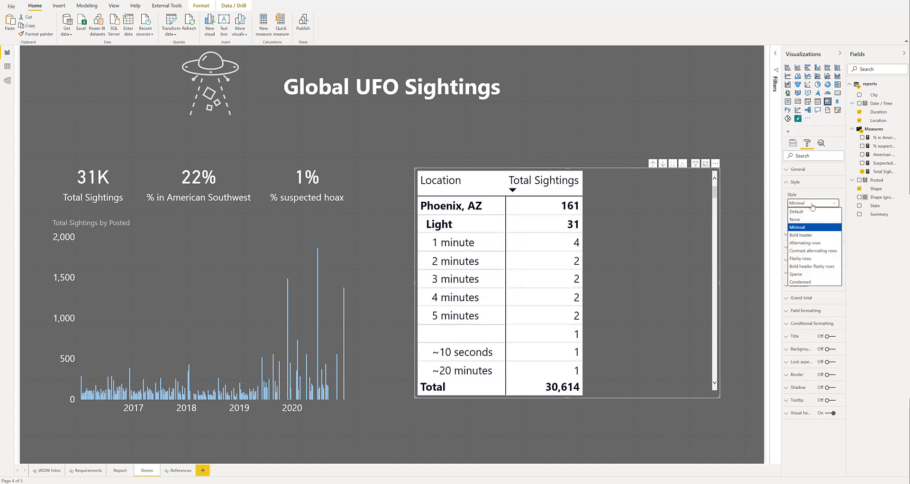
click(811, 220)
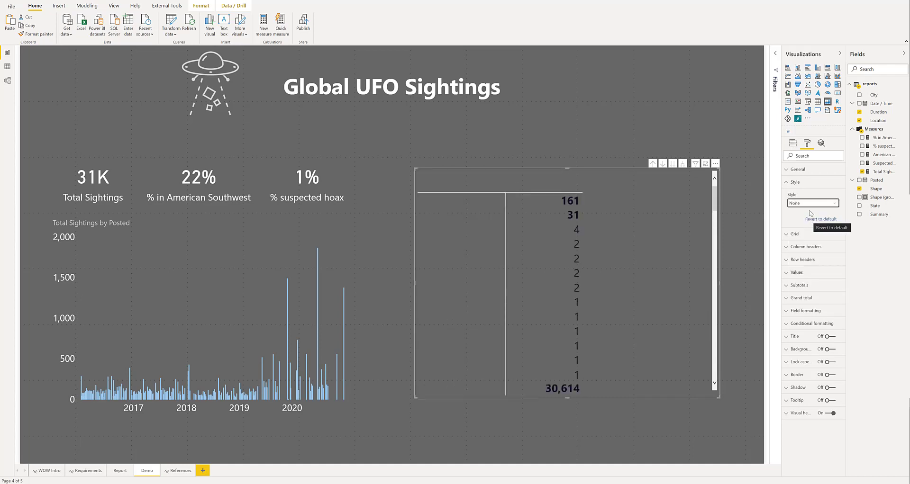
click(812, 203)
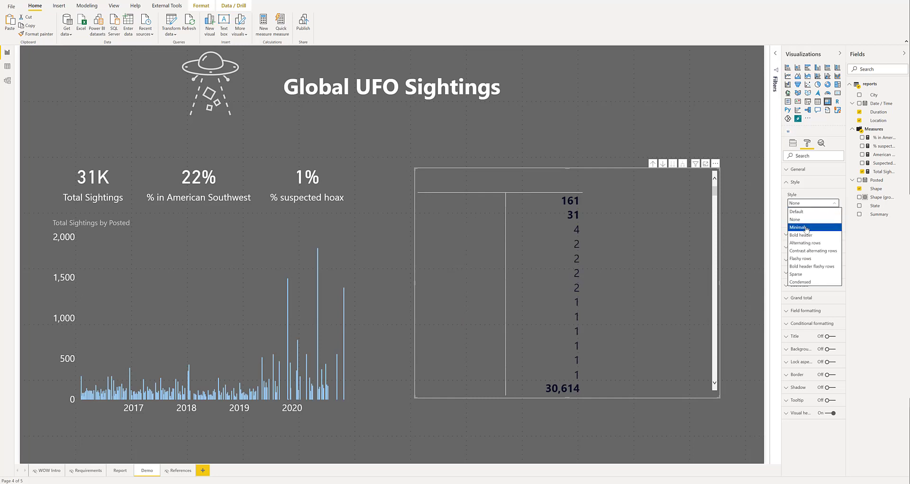
click(804, 228)
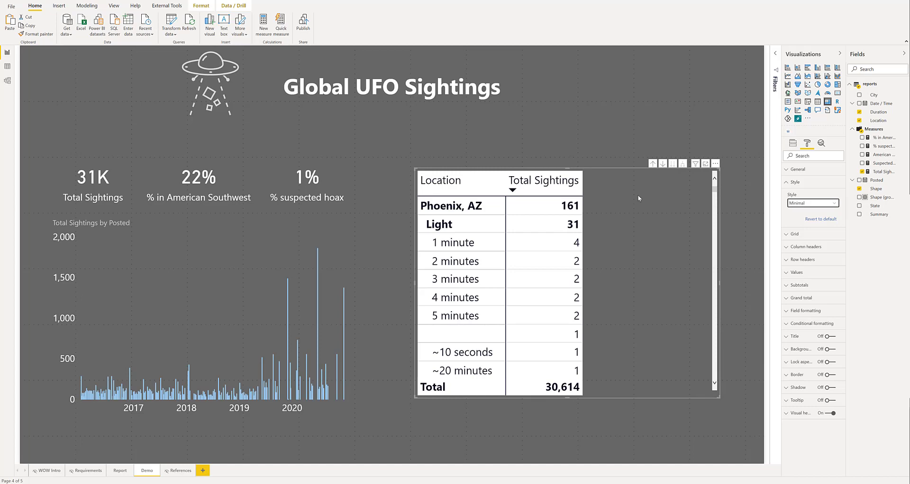
Set the stepped layout indentation of the matrix's row headers to 20.
click(790, 262)
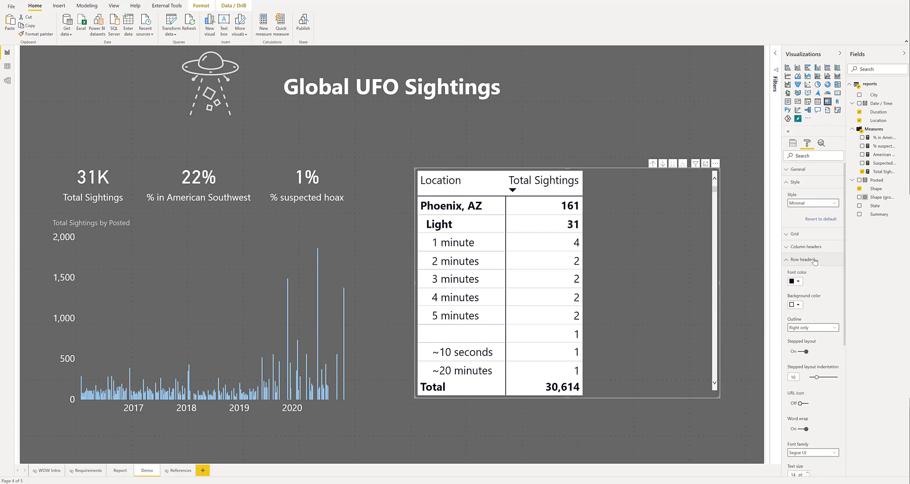
scroll(813, 262, down, 3)
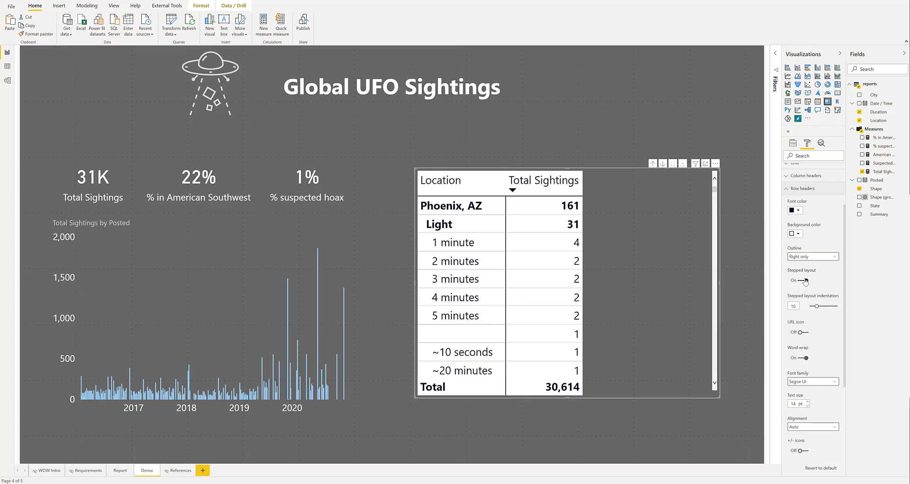
click(796, 306)
text(20)
key(Return)
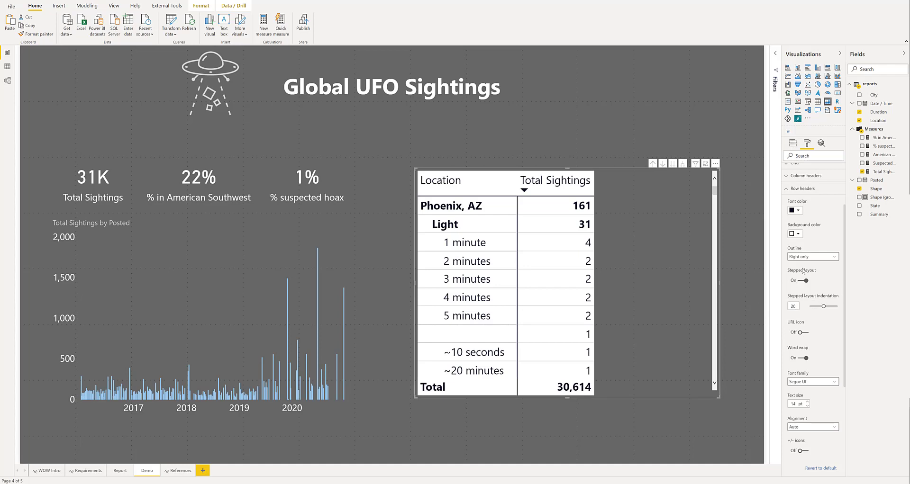
Turn on the +/- icons for the matrix's row headers.
scroll(816, 263, down, 3)
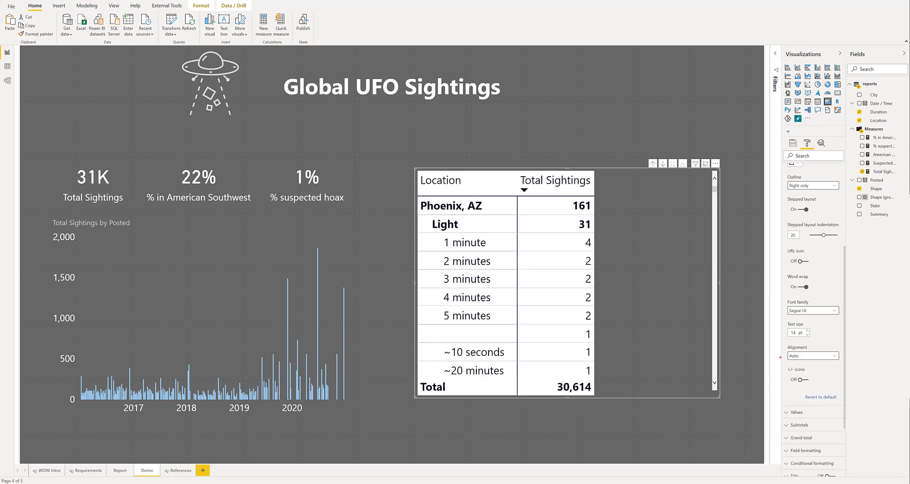
drag(780, 357, 815, 388)
key(Escape)
click(807, 382)
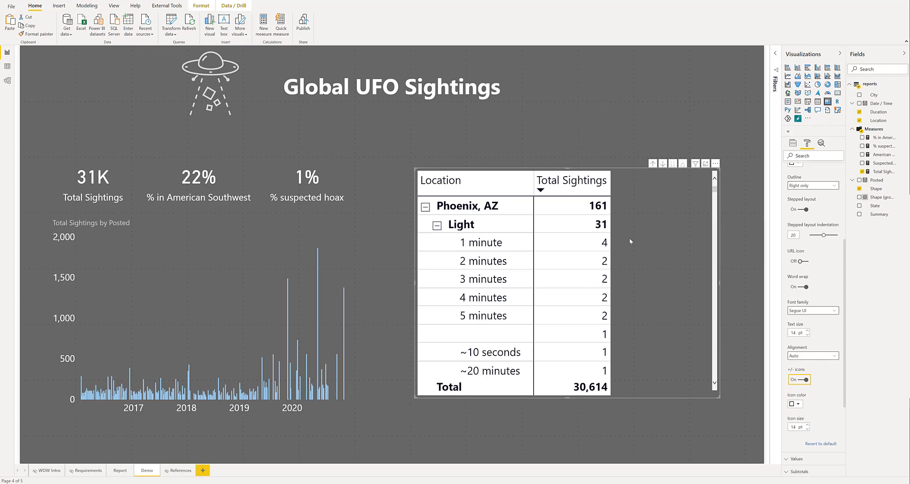
Drill the matrix up one level to Shape and collapse the Phoenix, AZ, Boise, ID and LAS VEGAS, NV rows.
click(652, 164)
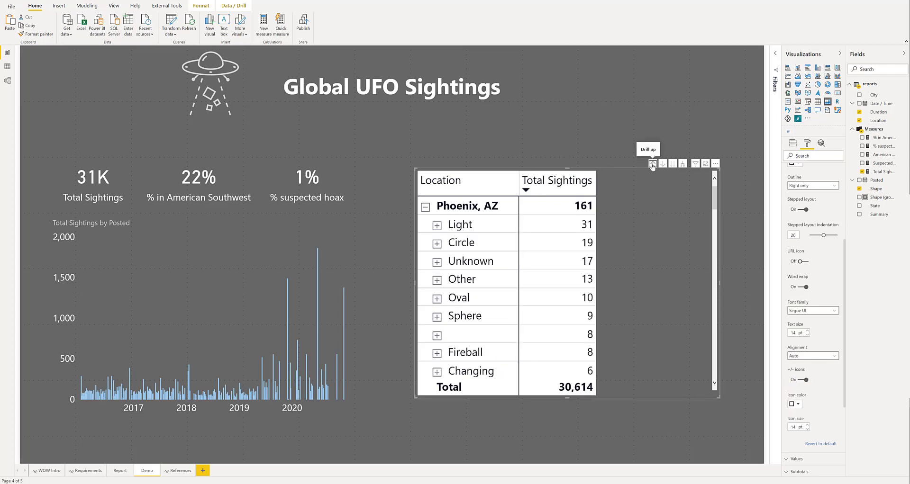
click(425, 207)
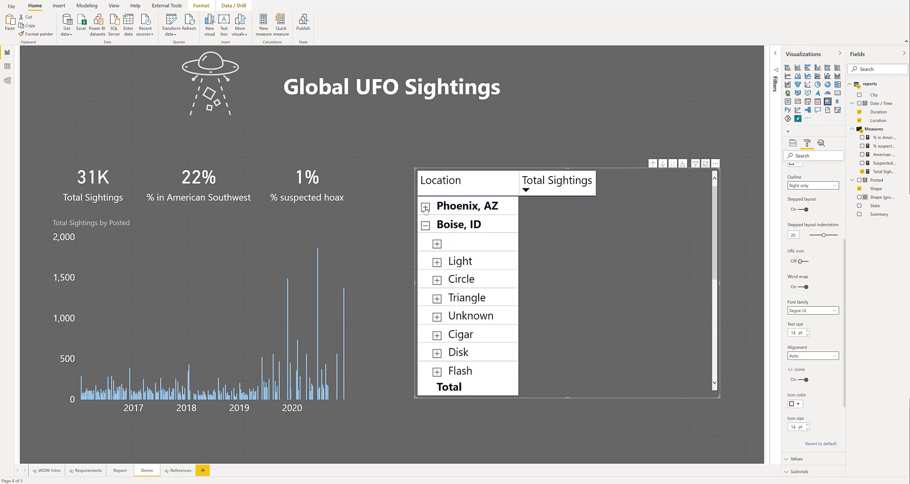
click(426, 232)
click(425, 243)
click(426, 262)
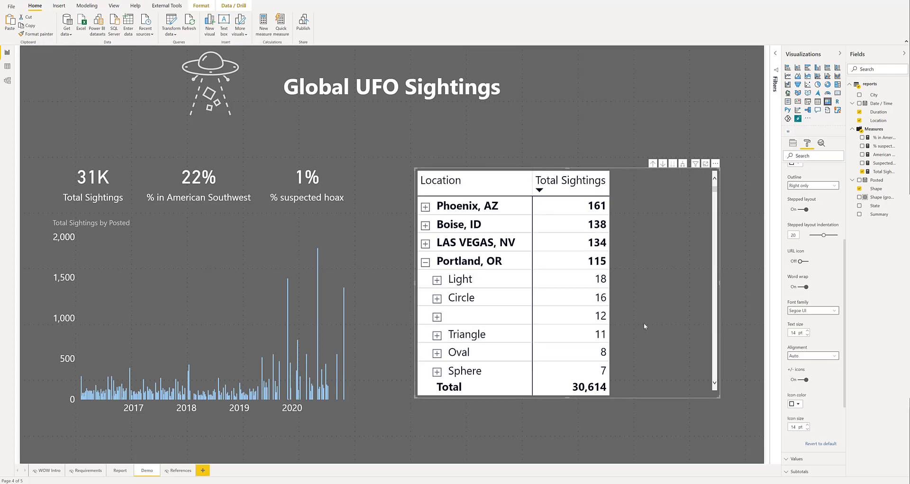
Shift the matrix slightly right and down on the canvas and deselect it.
drag(659, 325, 665, 328)
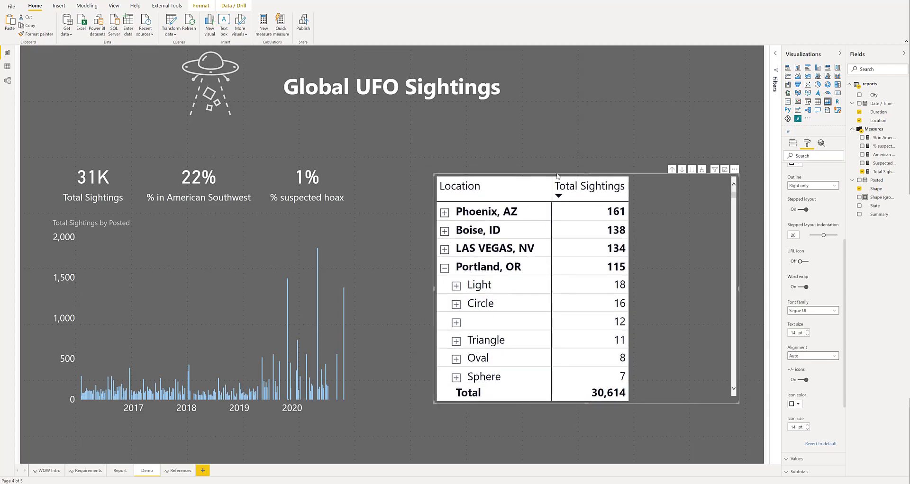
click(647, 116)
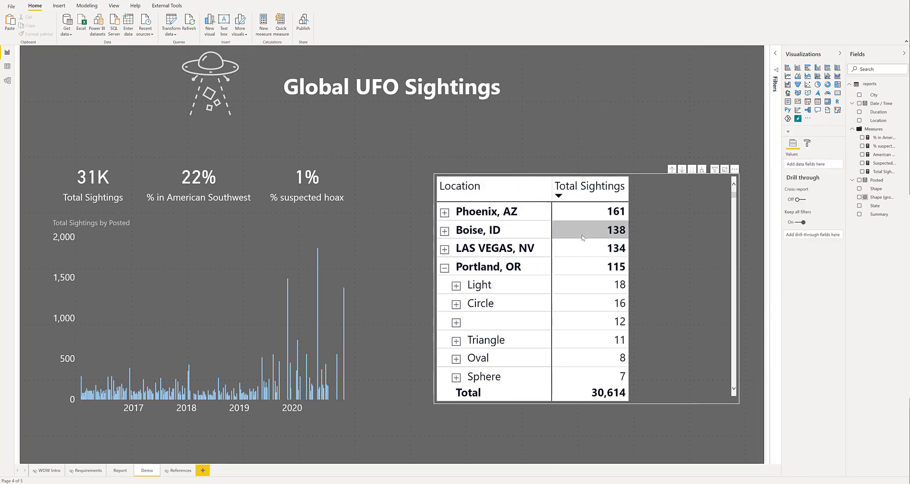
On the Report page, select the KPI cards together and view their grouping options without applying any.
click(120, 470)
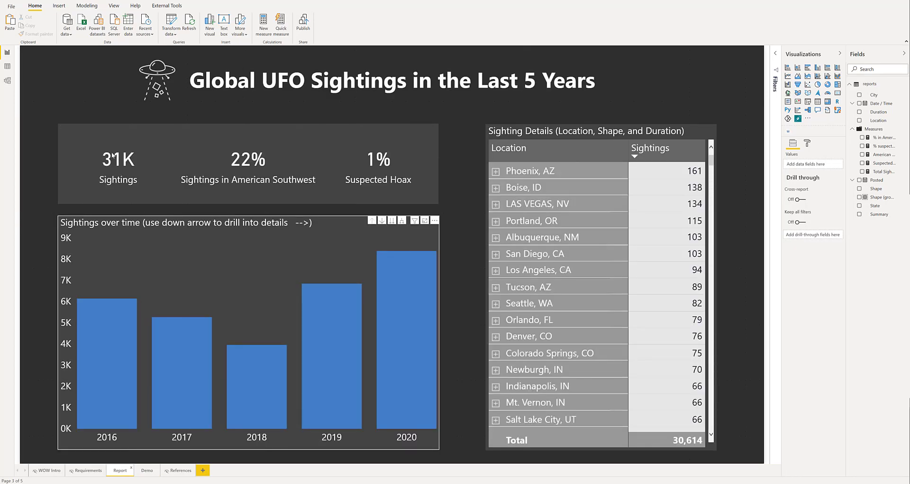
click(154, 155)
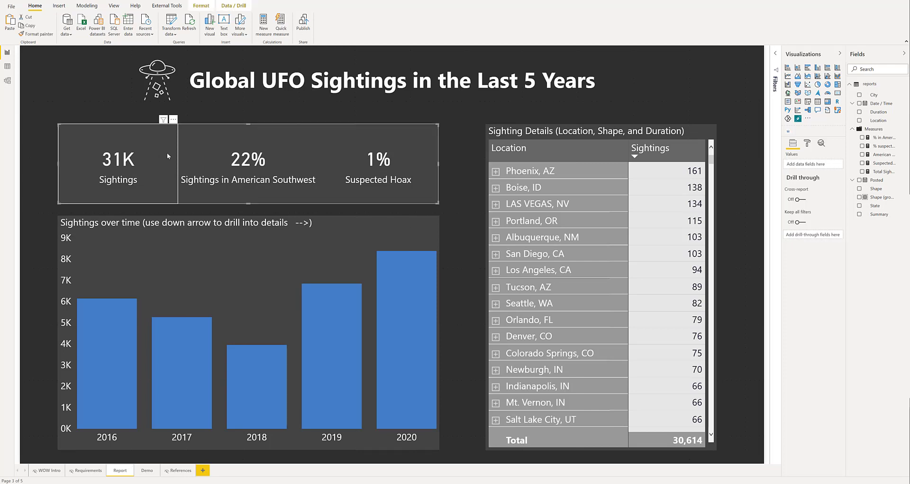
click(340, 155)
right_click(341, 155)
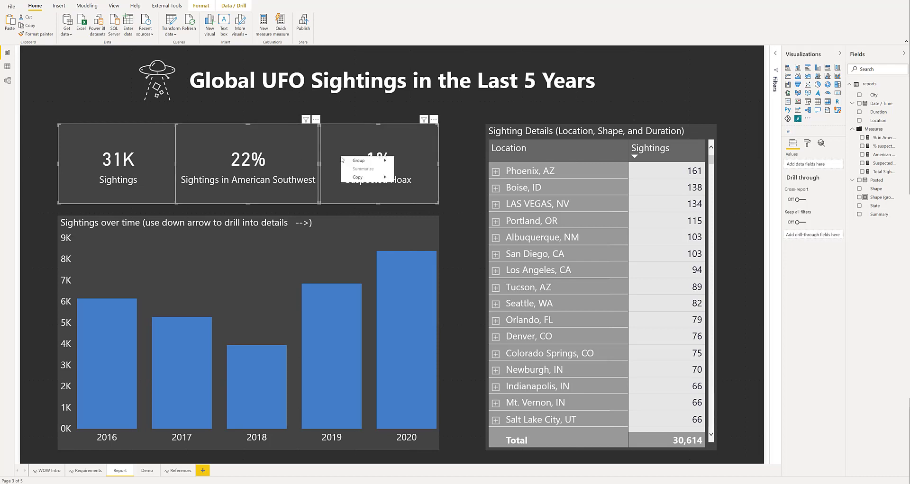
mouse_move(363, 161)
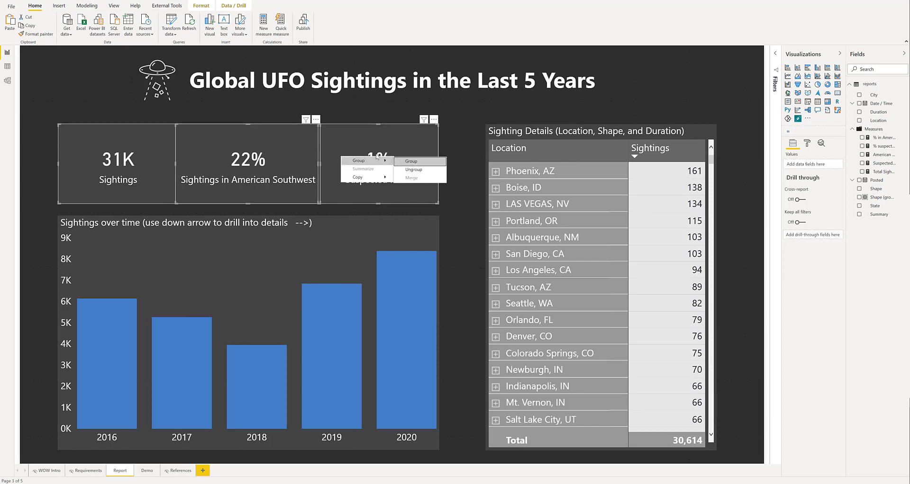
click(473, 137)
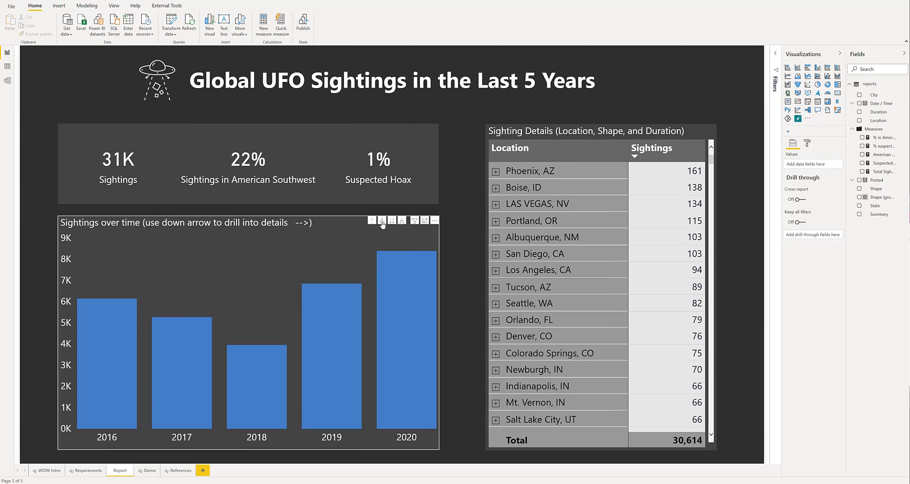
With drill-down mode on, drill the sightings column chart into 2020 and Qtr 2, and turn drill-down mode off.
click(382, 222)
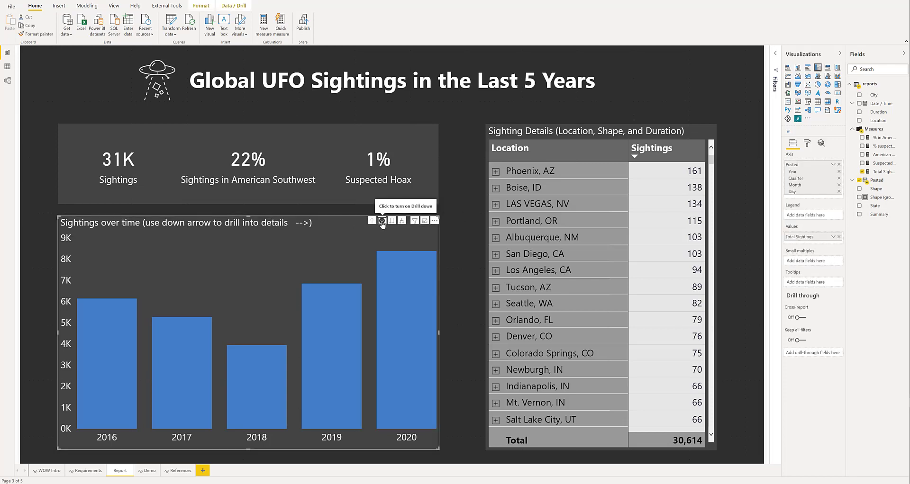
click(398, 269)
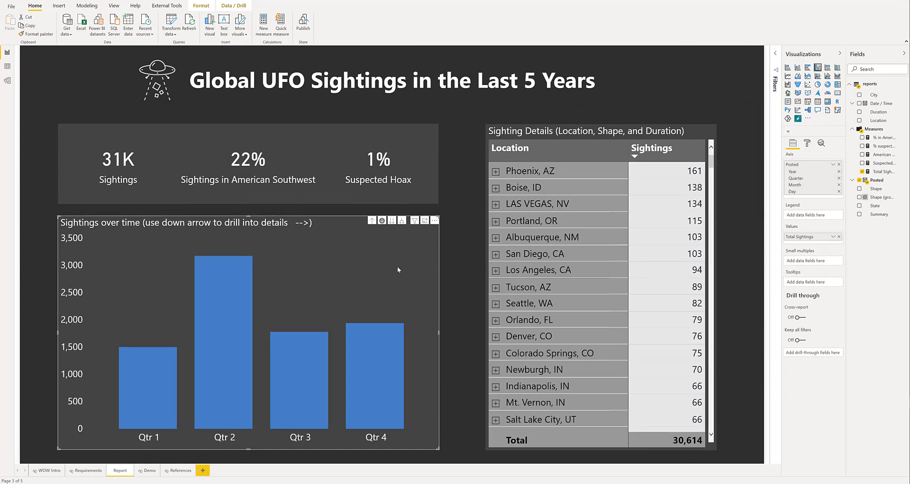
click(236, 286)
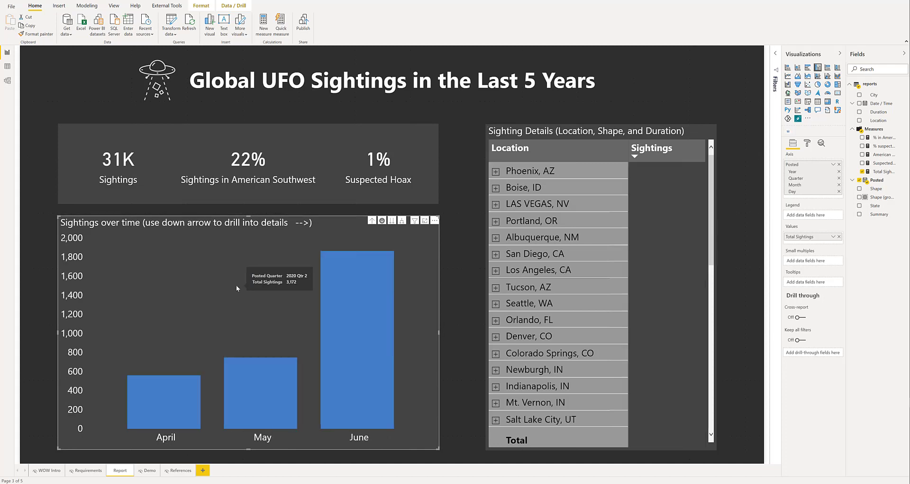
click(382, 220)
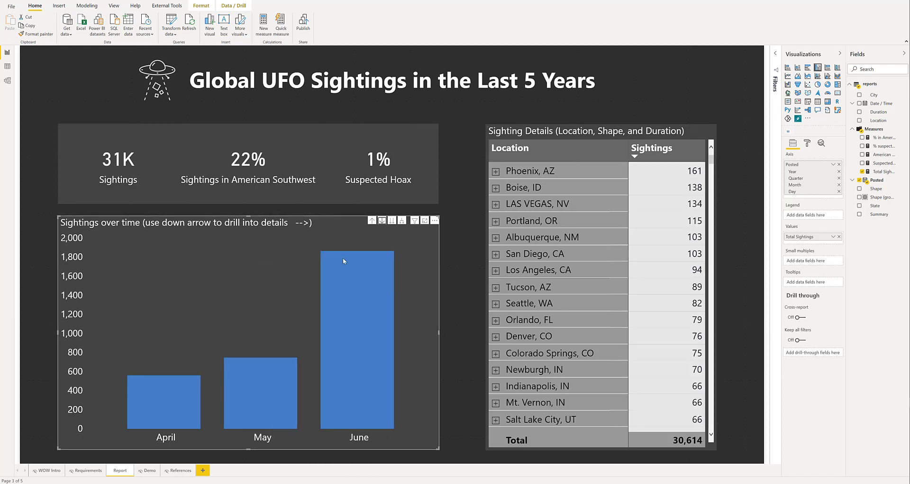
Cross-filter the report by the June column and expand LAS VEGAS, NV to its shapes in the Sighting Details matrix.
click(348, 295)
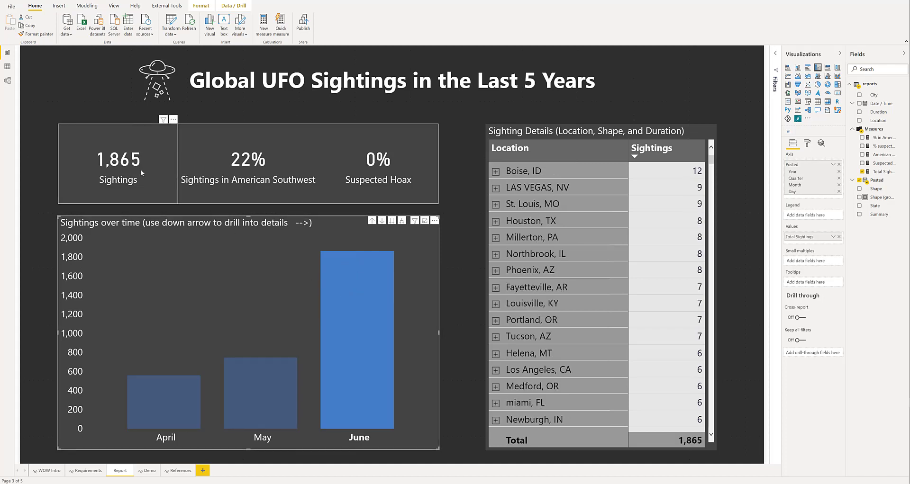
click(496, 188)
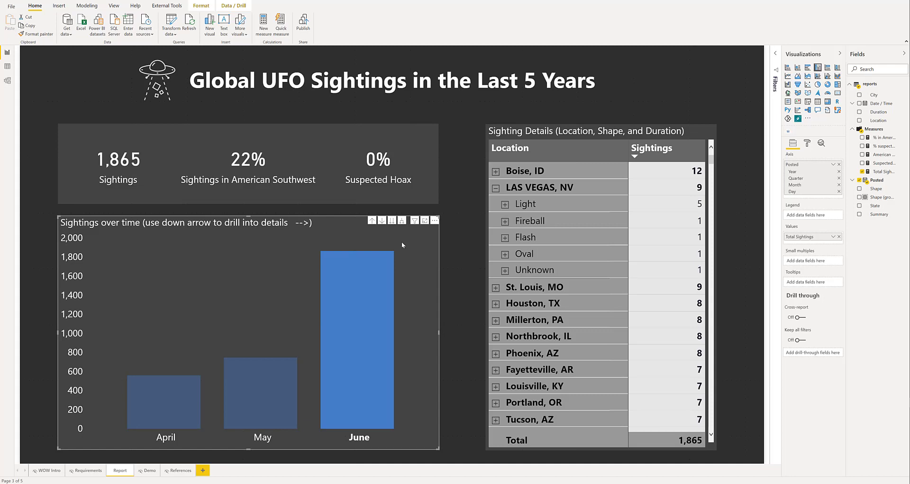
click(459, 245)
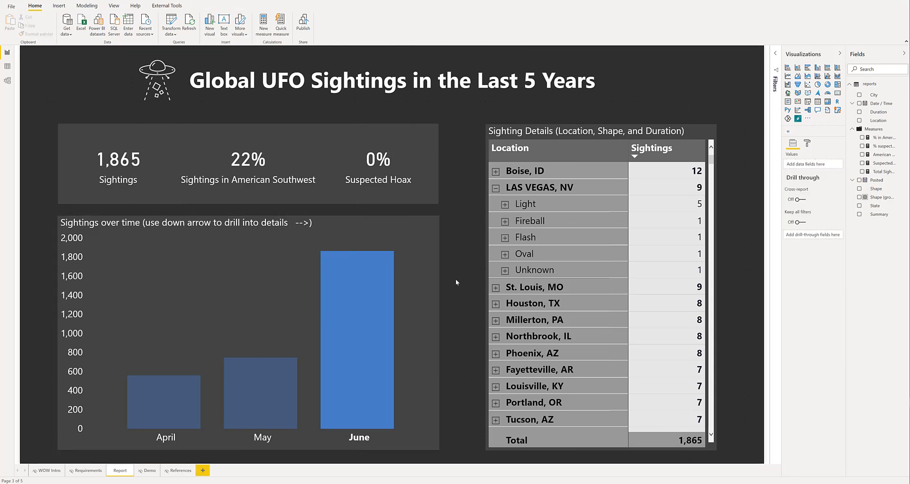